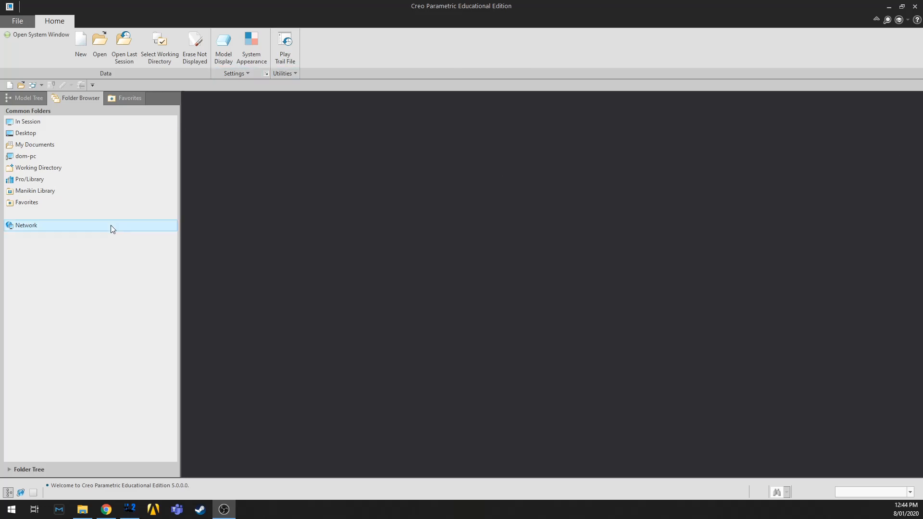
- Set the working directory to the personal tutorials folder inside NU Racing - EV.Two CAD
left_click(162, 59)
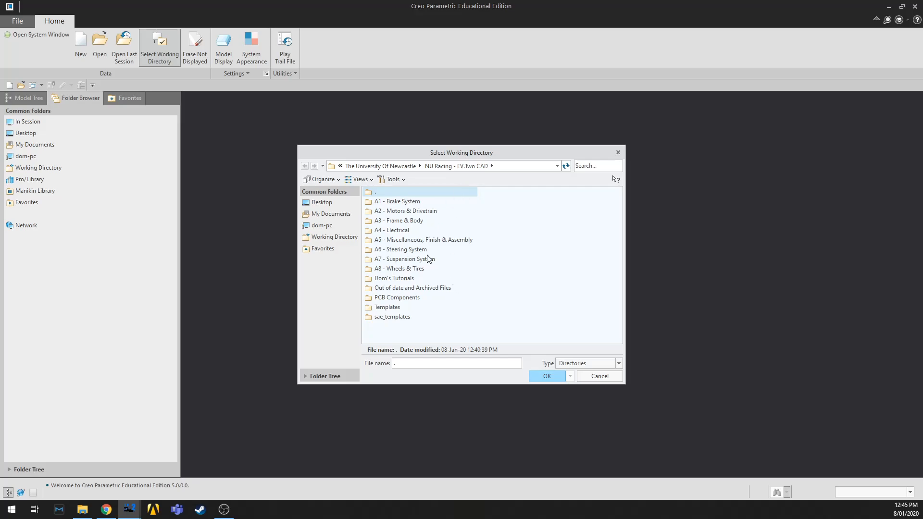
double_click(391, 278)
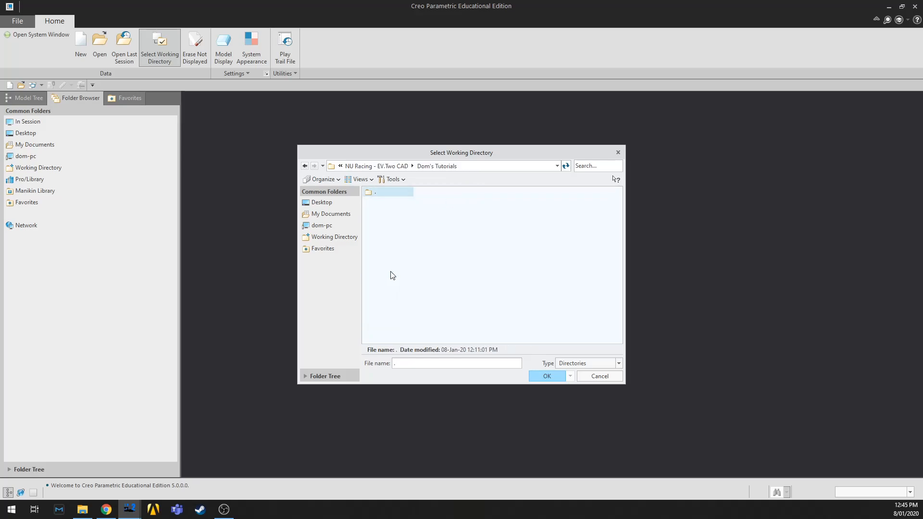
left_click(549, 376)
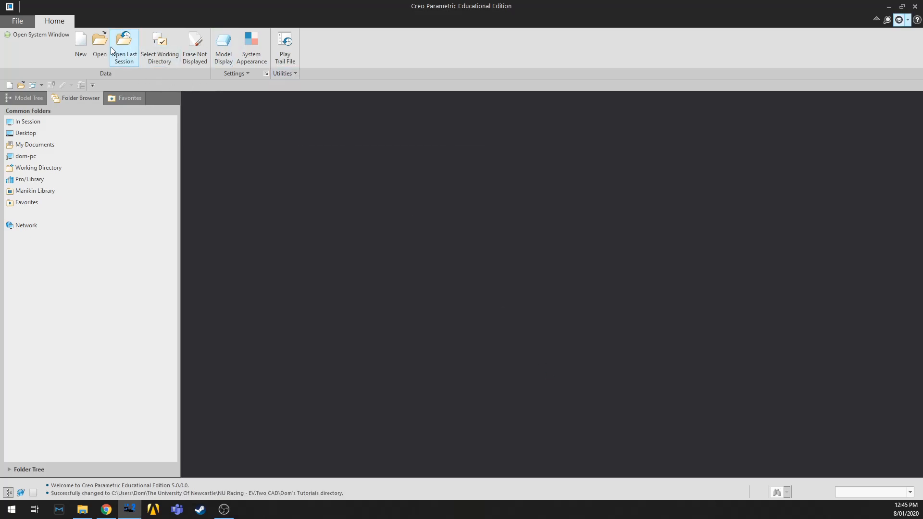
- Start a new design assembly named box_frame_2 without using the default template
left_click(85, 45)
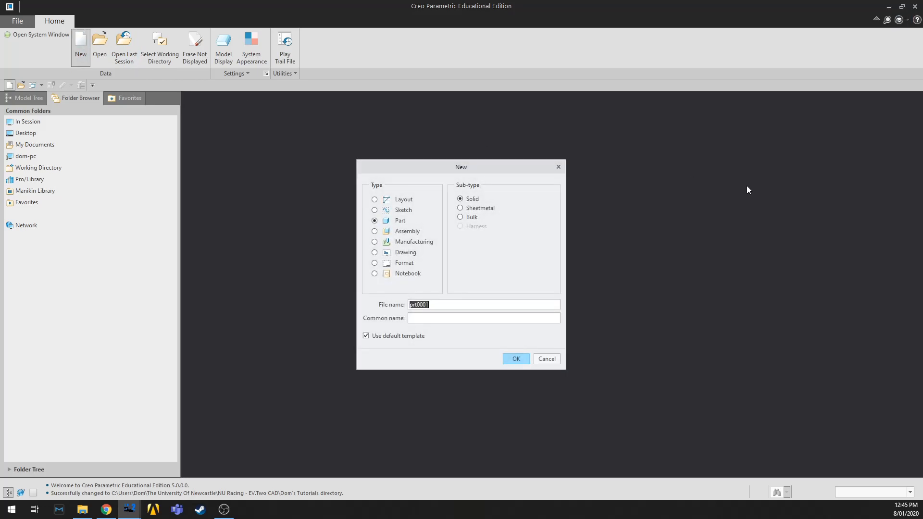
left_click(376, 233)
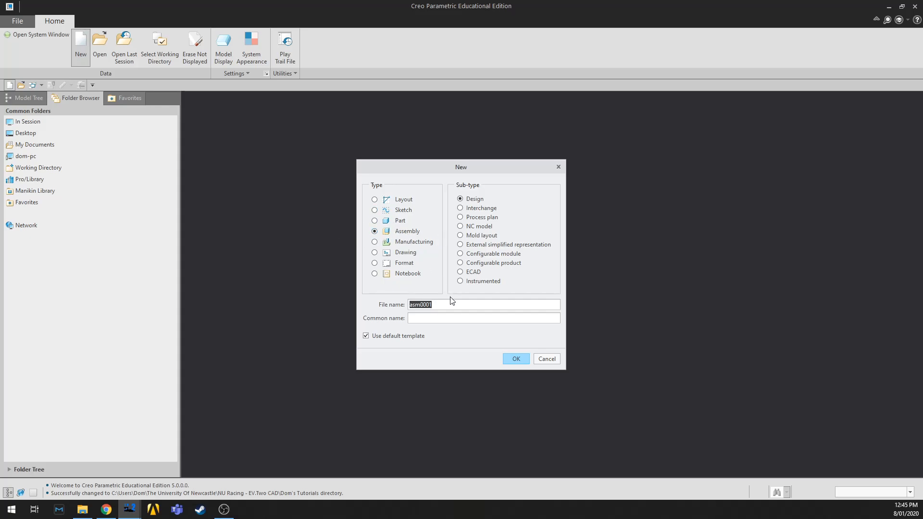
key("BackSpace")
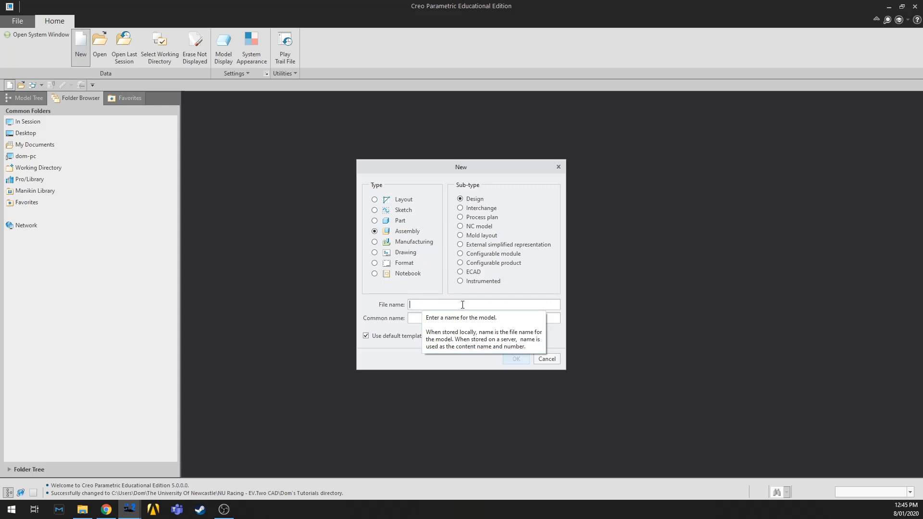
type("box")
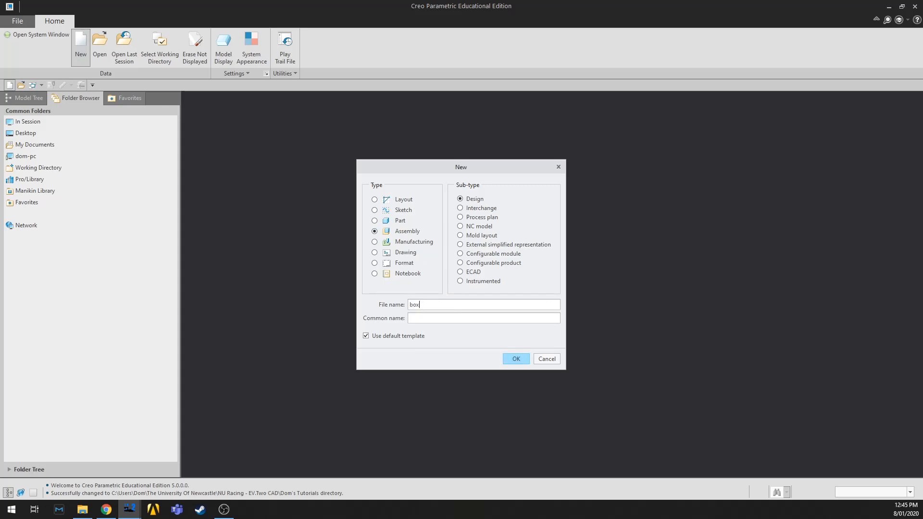
type("_frame_2")
left_click(366, 336)
left_click(521, 359)
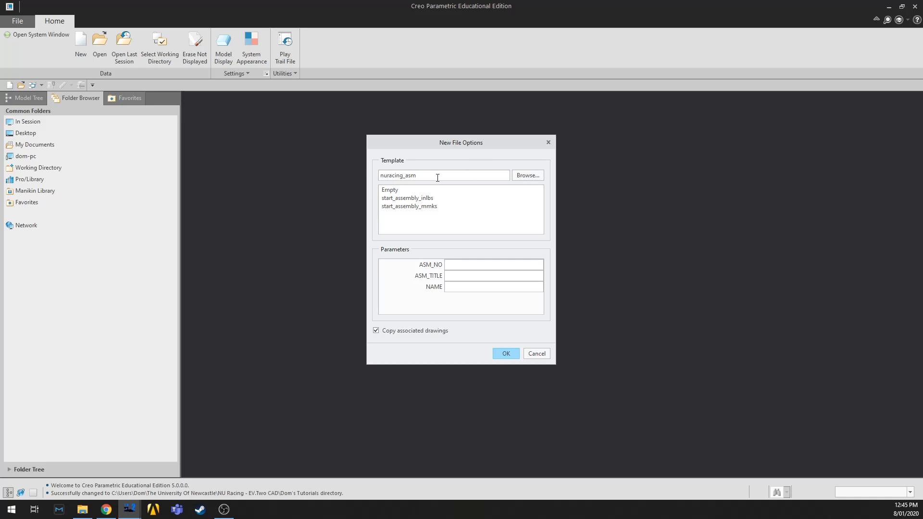
left_click(528, 175)
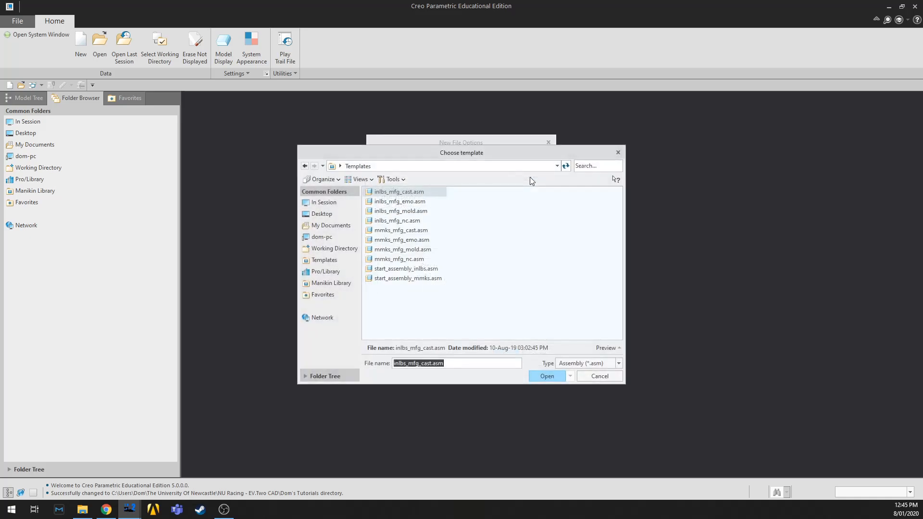
left_click(331, 249)
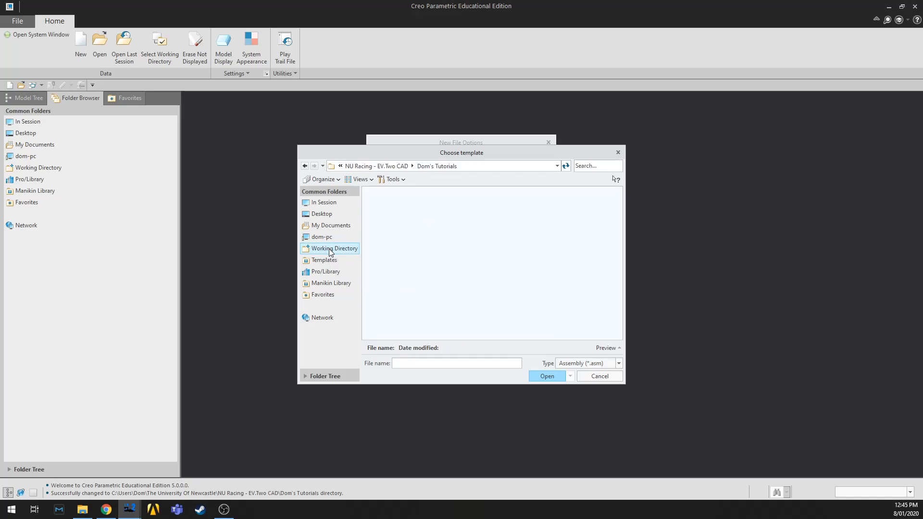
left_click(398, 166)
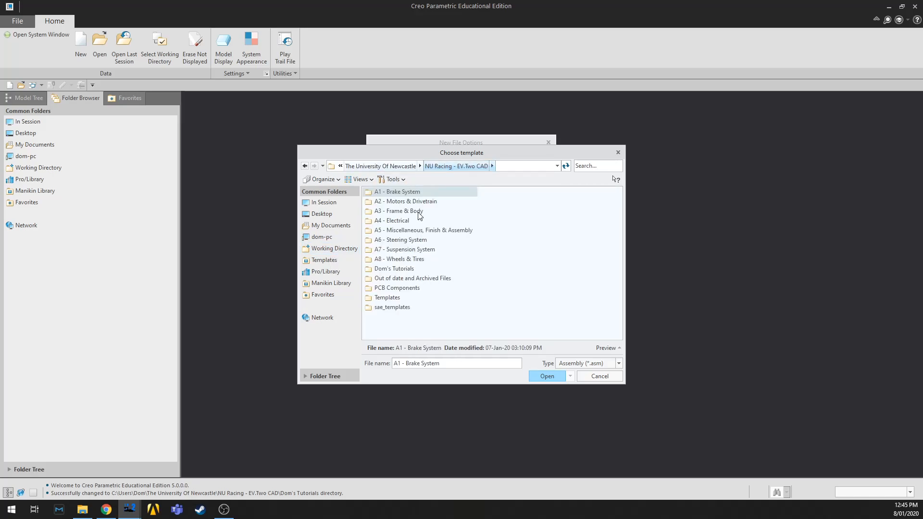
double_click(387, 299)
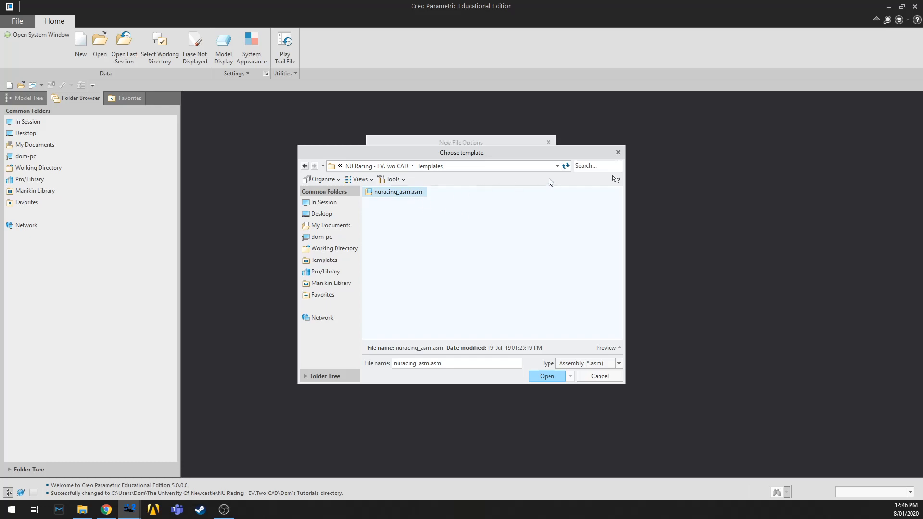
left_click(618, 153)
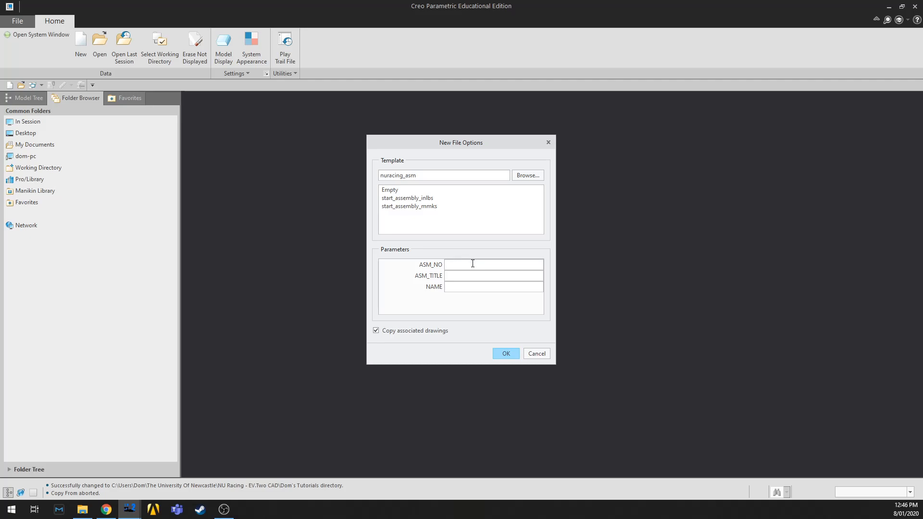
- Create the assembly from the nuracing_asm template with ASM_NO A801, ASM_TITLE Box Frame and the designer's name in NAME
type("A30")
key("BackSpace")
key("BackSpace")
type("801")
type("Box Frame")
key("Tab")
type("D McAtamney")
left_click(498, 356)
mouse_move(626, 332)
middle_mouse_down()
mouse_move(547, 245)
mouse_move(569, 233)
mouse_move(536, 206)
mouse_move(513, 365)
mouse_move(550, 340)
mouse_move(460, 268)
mouse_move(557, 294)
mouse_move(549, 289)
middle_mouse_up()
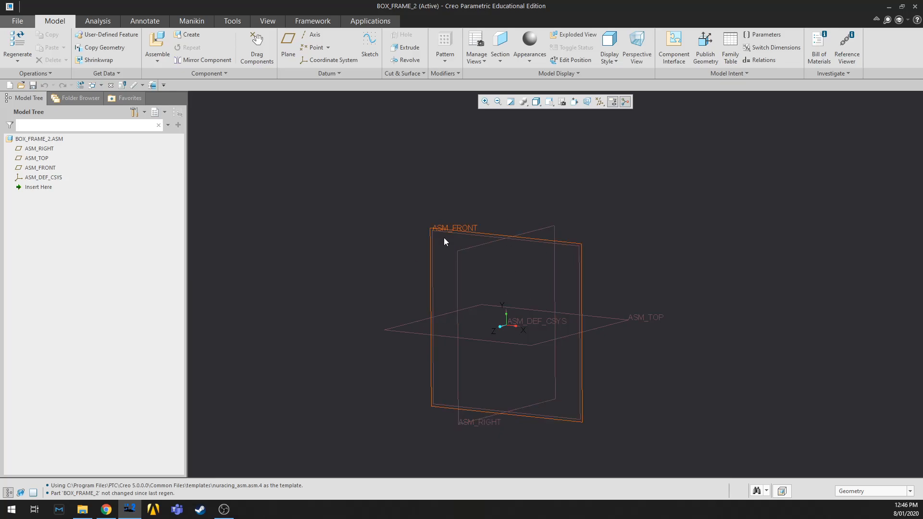
left_click(551, 243)
left_click(633, 268)
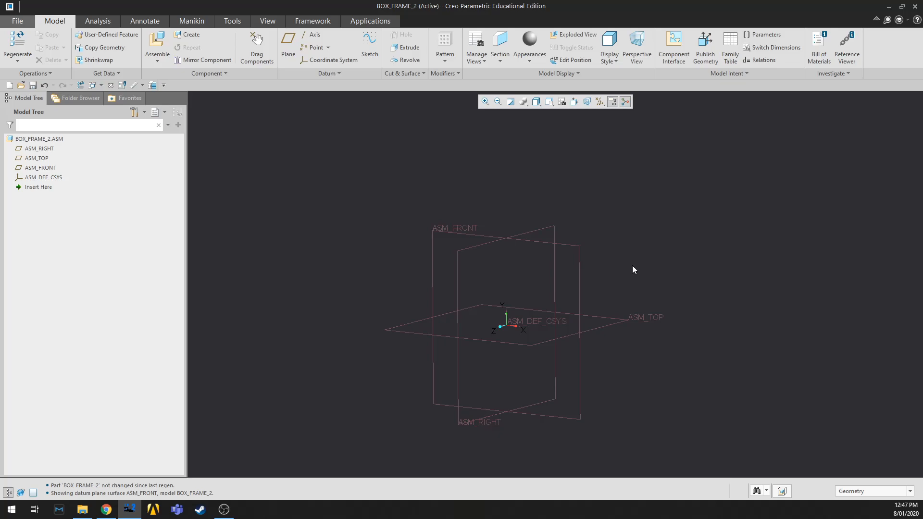
middle_click_drag(598, 239, 489, 227)
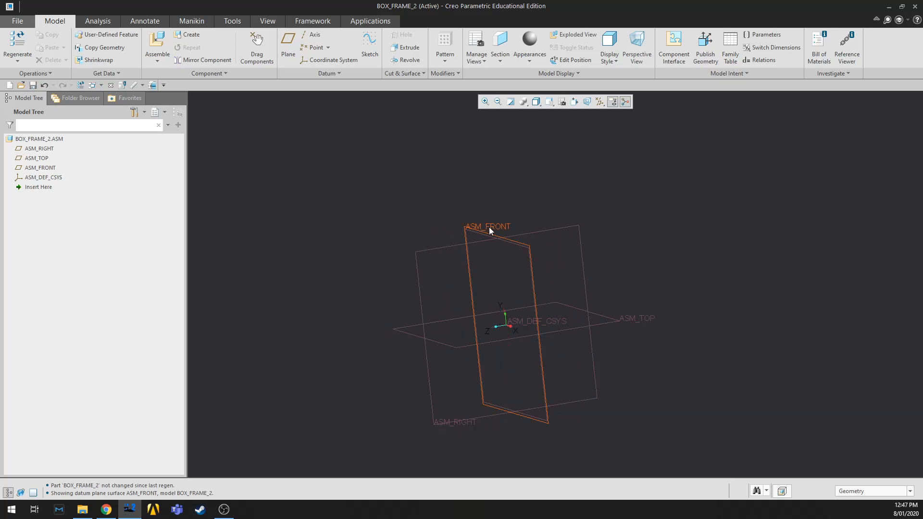
left_click(513, 244)
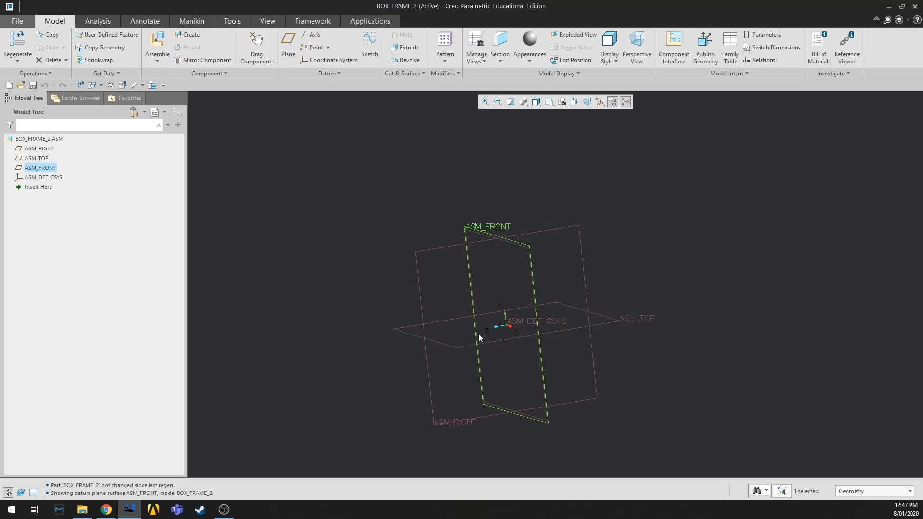
left_click(752, 269)
scroll(672, 301, "down", 2)
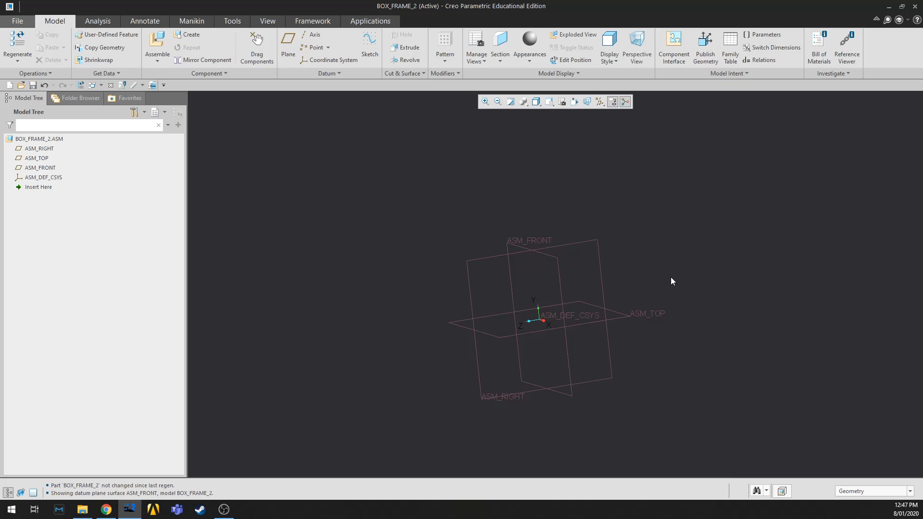
left_click(344, 75)
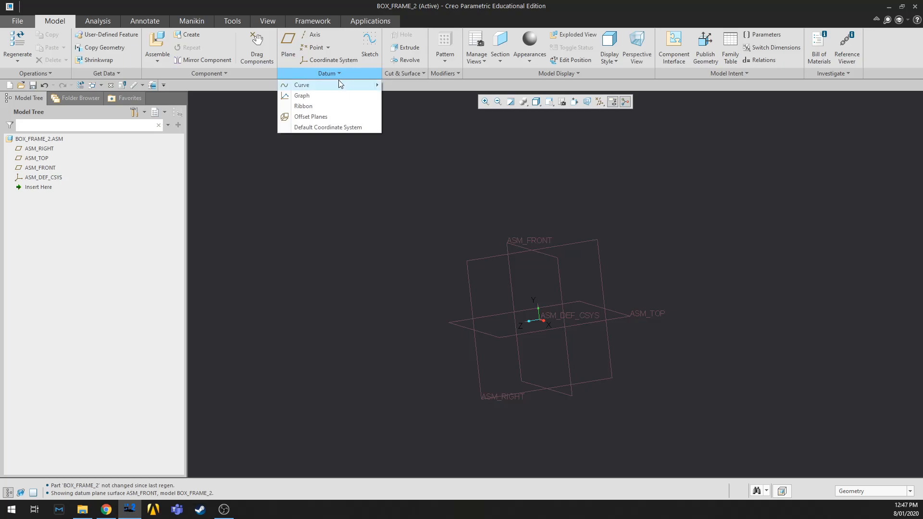
mouse_move(310, 86)
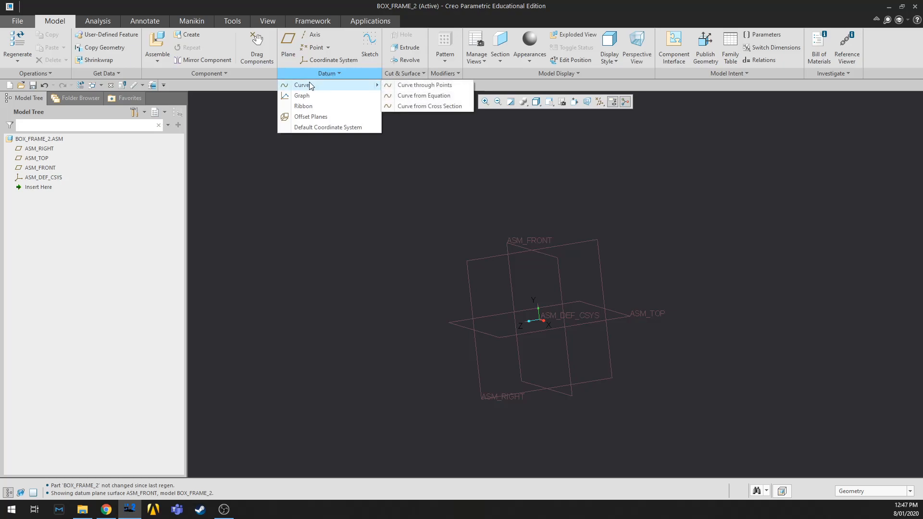
left_click(469, 229)
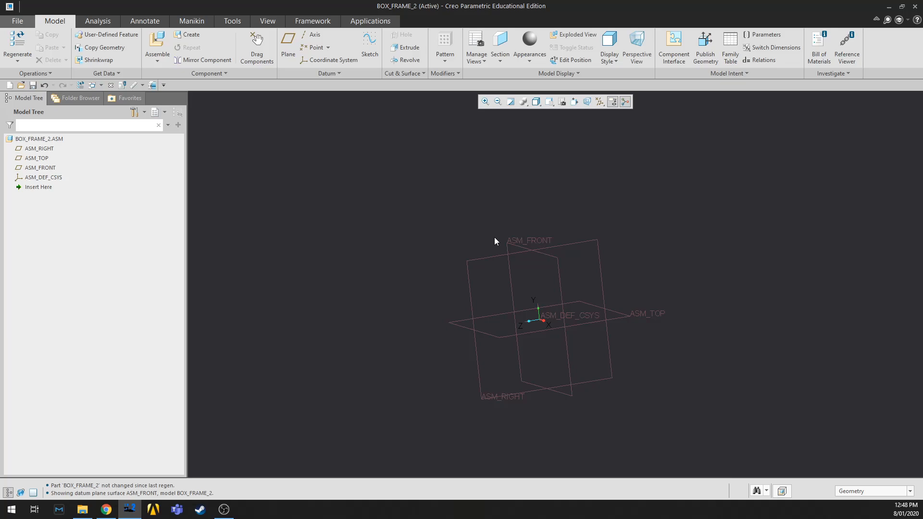
left_click(329, 21)
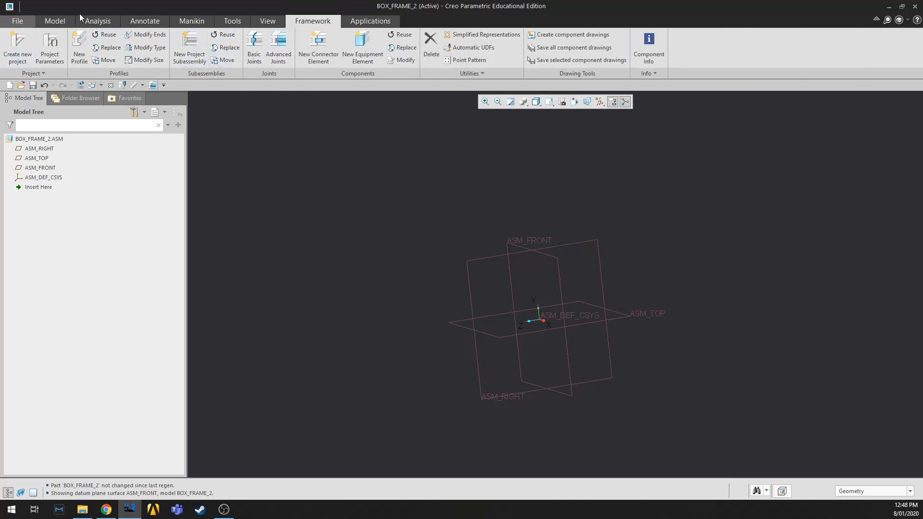
left_click(58, 21)
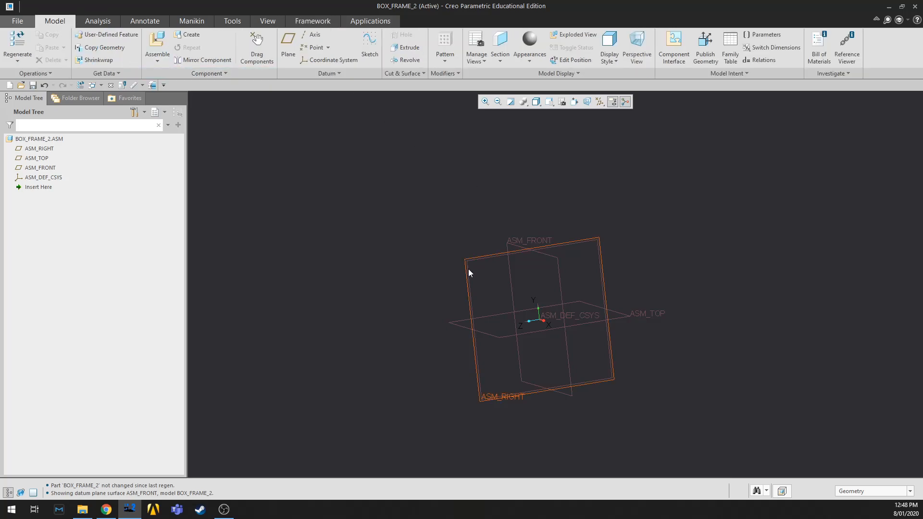
- Start a datum plane from ASM_FRONT with an offset translation of 200
left_click(550, 256)
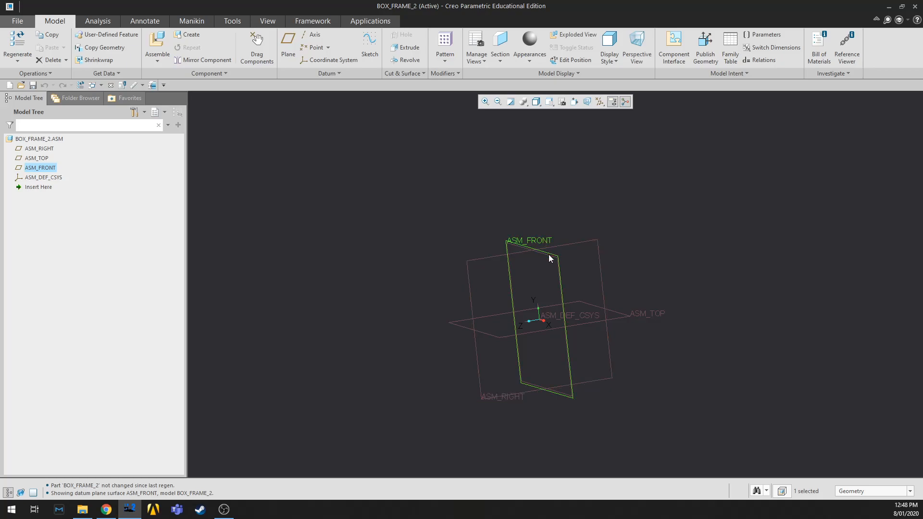
middle_click_drag(529, 248, 557, 259)
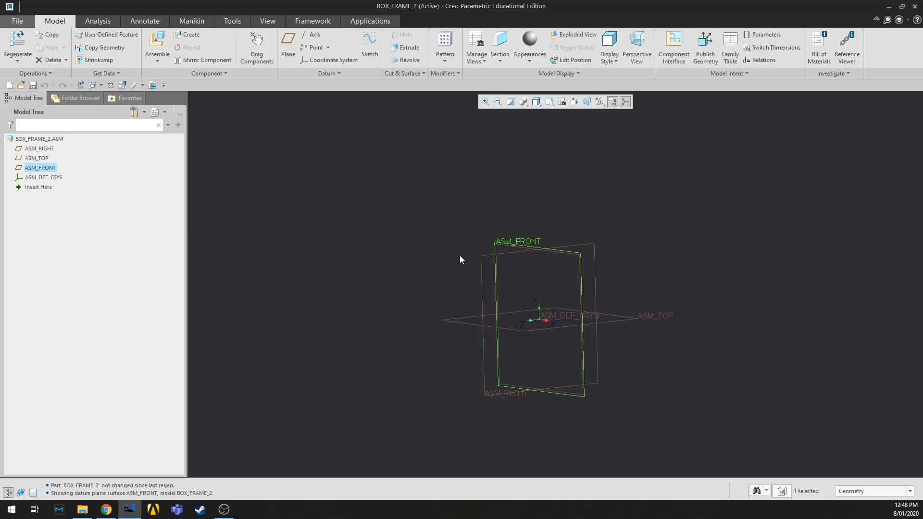
left_click(563, 249)
left_click(577, 261)
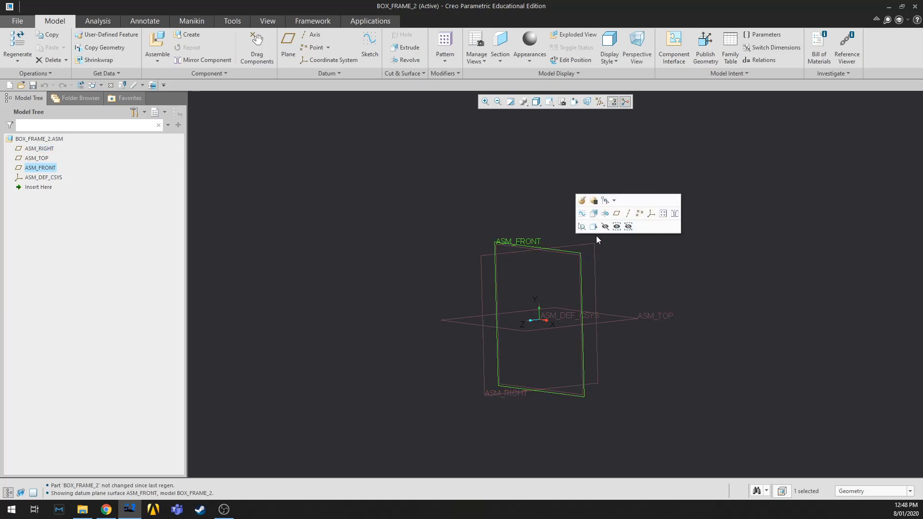
left_click(620, 217)
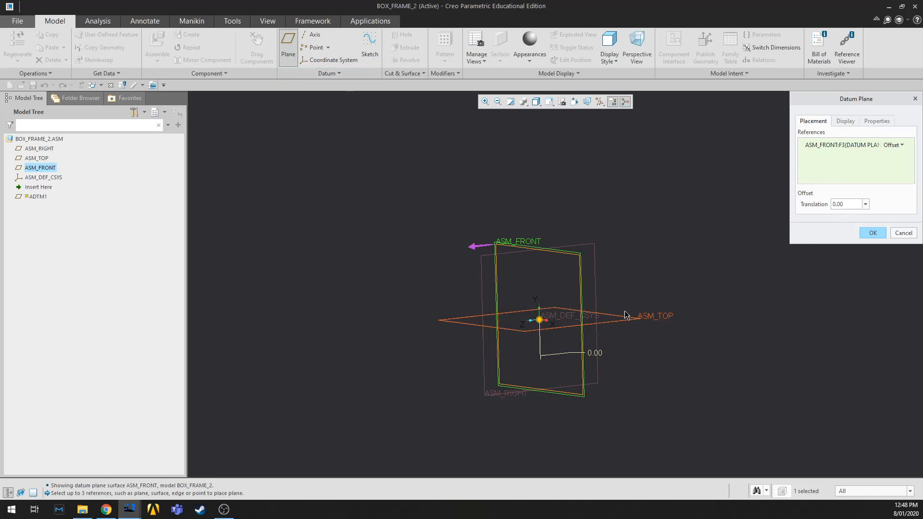
double_click(839, 204)
type("200")
key("Return")
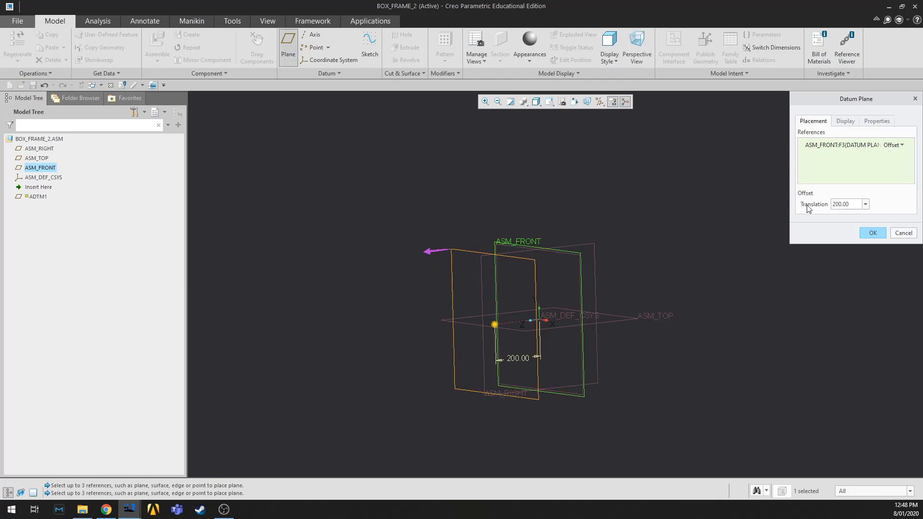
- Name the new datum plane FRONT_BOX_PLANE and finish creating it
left_click(876, 121)
double_click(863, 139)
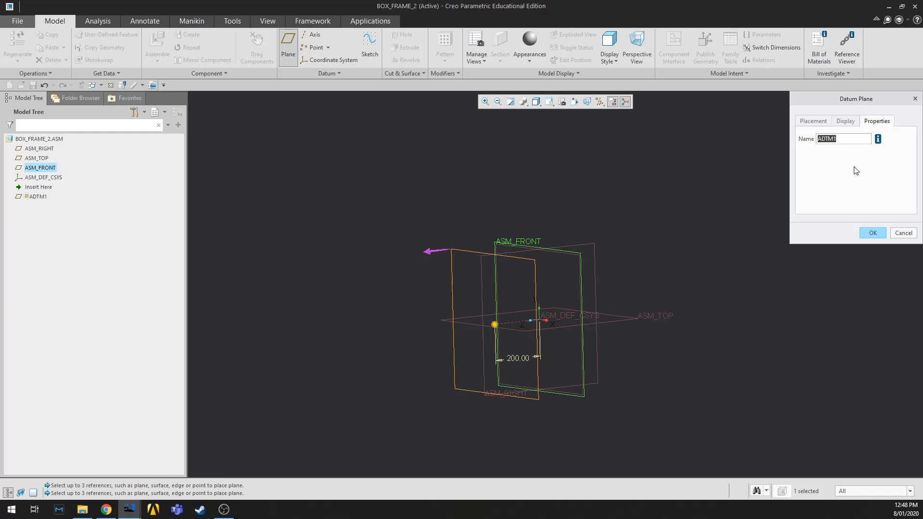
key("BackSpace")
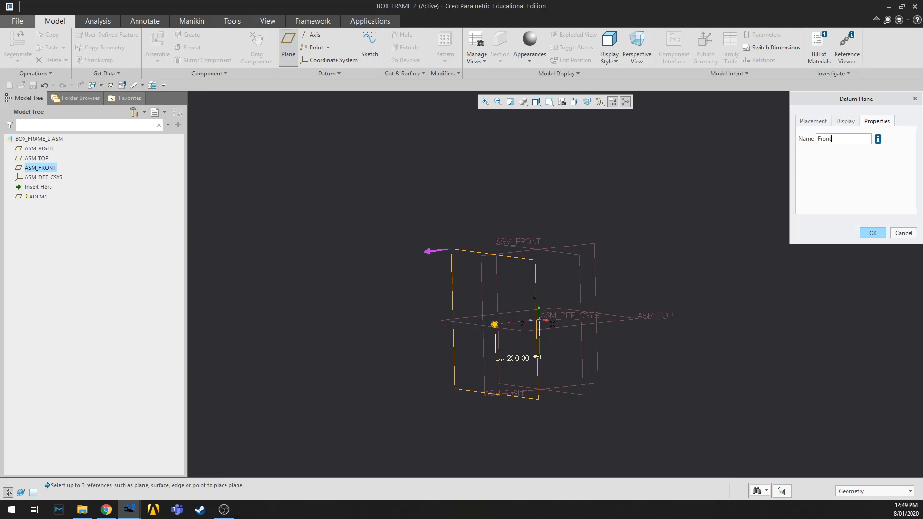
type("lane")
left_click(873, 233)
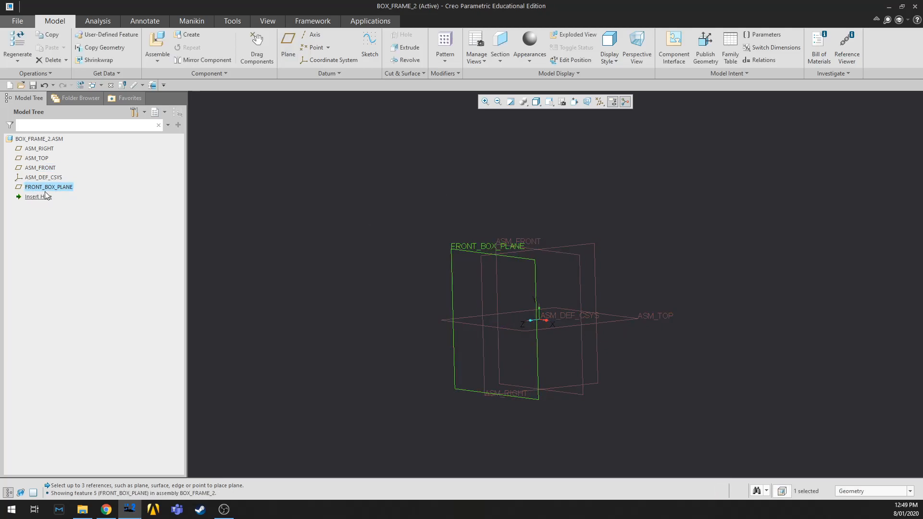
scroll(623, 378, "up", 2)
scroll(661, 311, "down", 2)
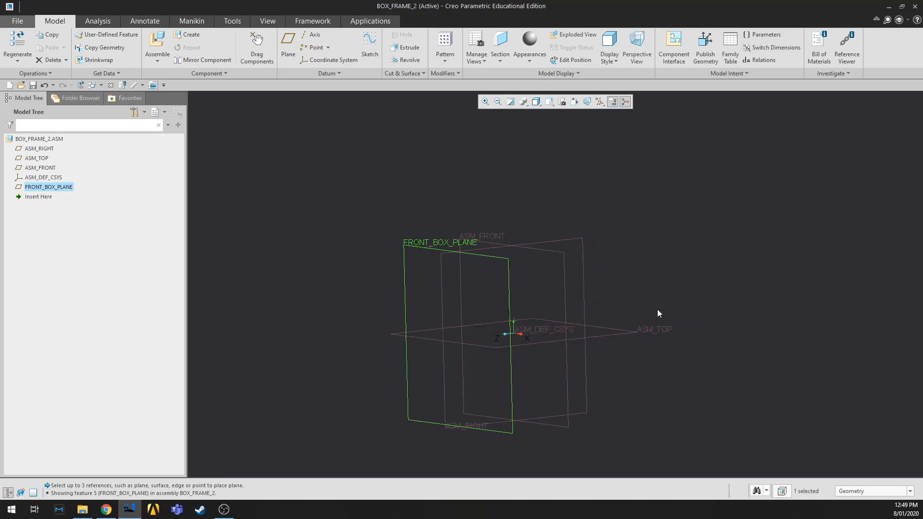
mouse_move(677, 288)
middle_mouse_down()
mouse_move(686, 288)
mouse_move(656, 288)
middle_mouse_up()
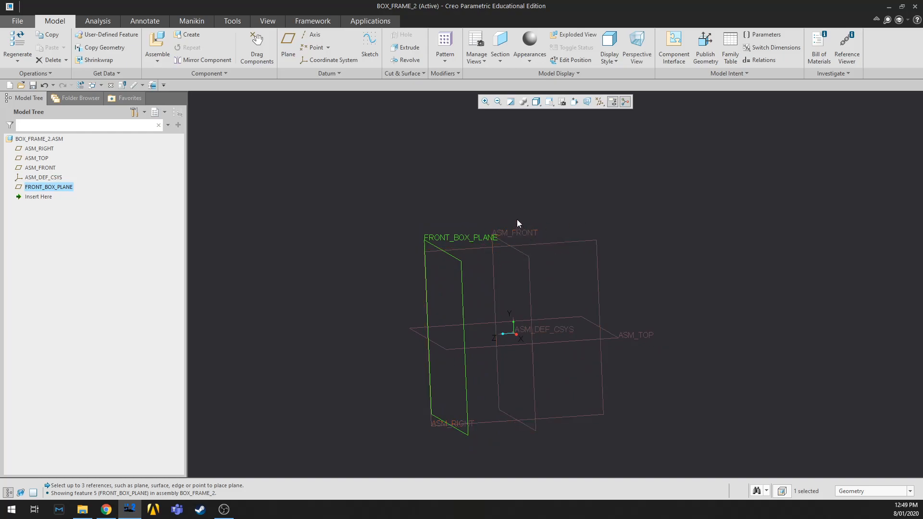
left_click(531, 256)
left_click(473, 191)
left_click(527, 257)
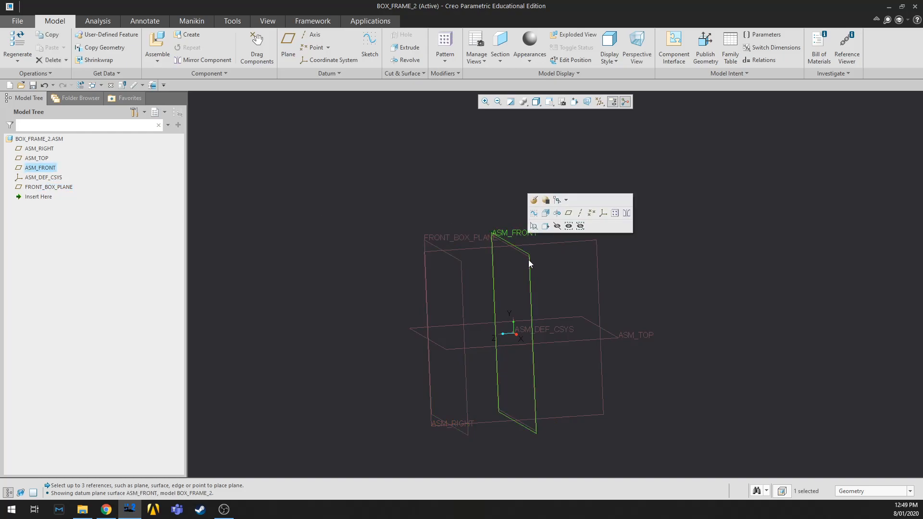
left_click(456, 268)
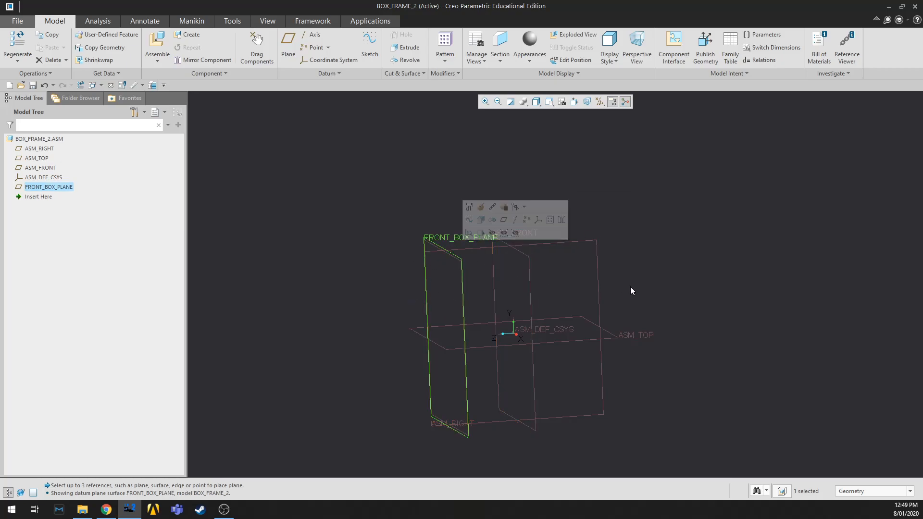
- Start a new sketch on the ASM_FRONT datum plane
left_click(546, 251)
left_click(529, 255)
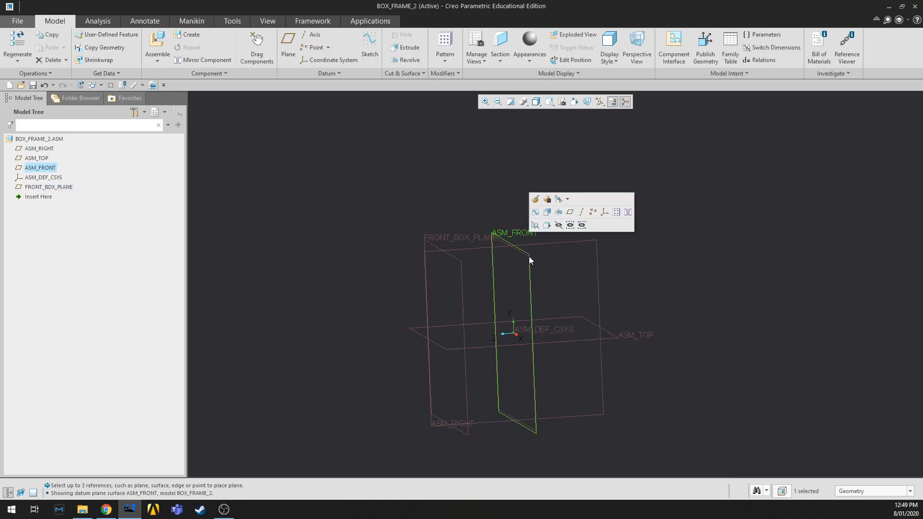
left_click(370, 51)
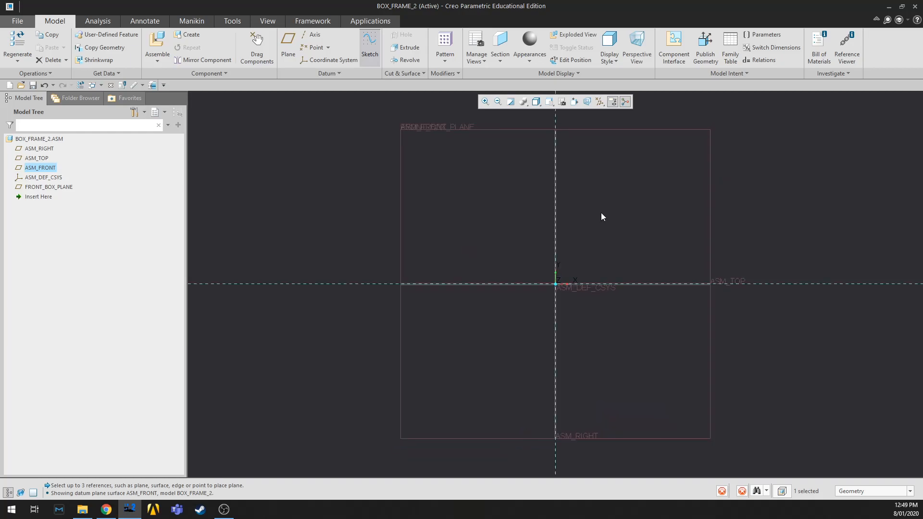
left_click(247, 48)
left_click(435, 151)
left_click(697, 406)
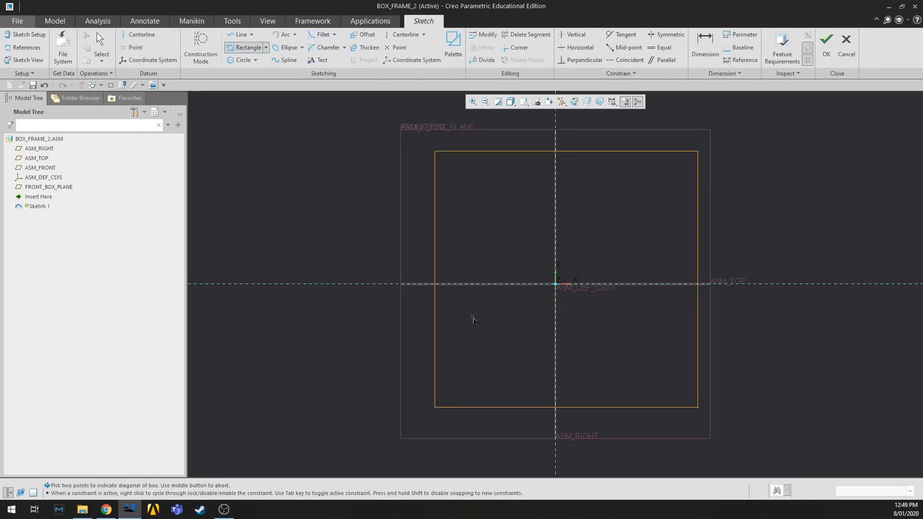
middle_click(369, 232)
key("ctrl+z")
- Draw a horizontal centerline through the sketch origin along the ASM_TOP reference
left_click(404, 34)
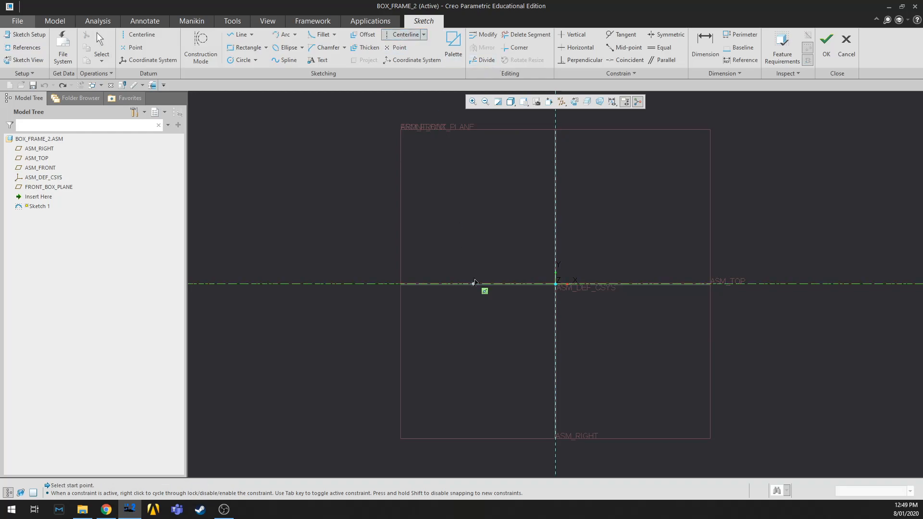
left_click(473, 284)
left_click(623, 286)
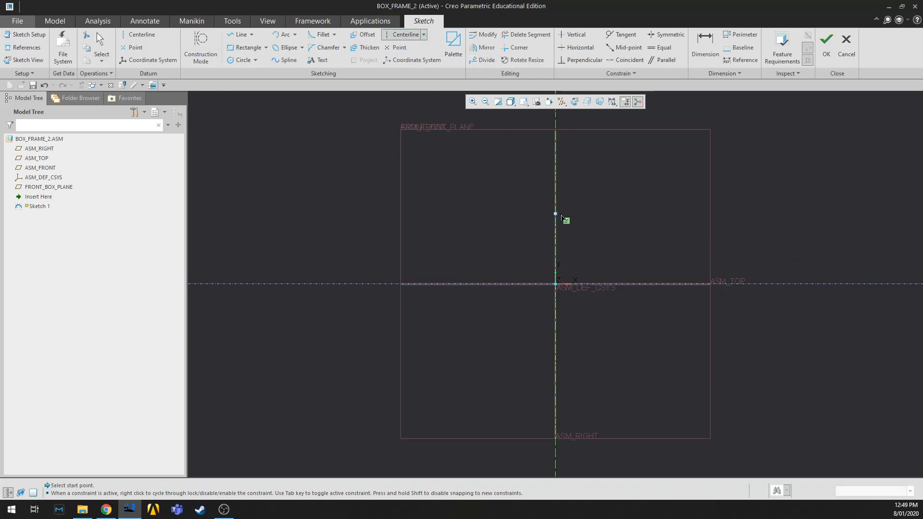
middle_click(583, 318)
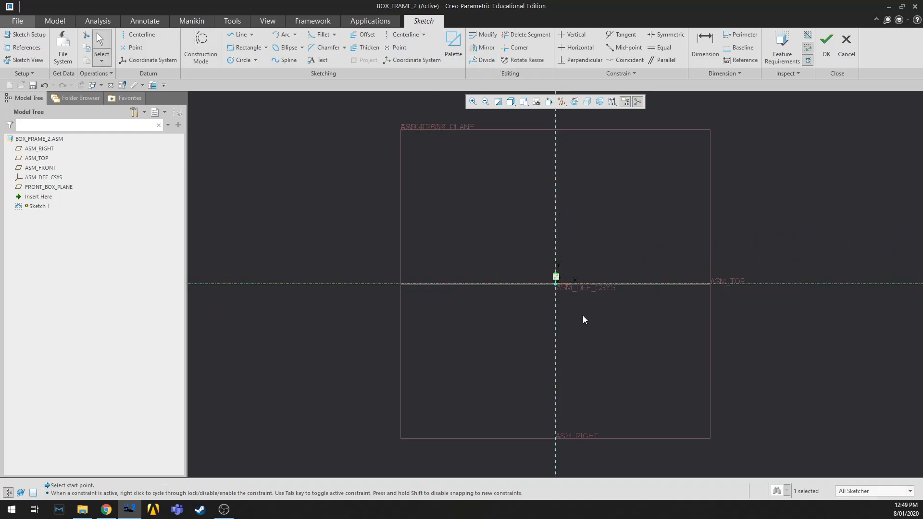
left_click(396, 38)
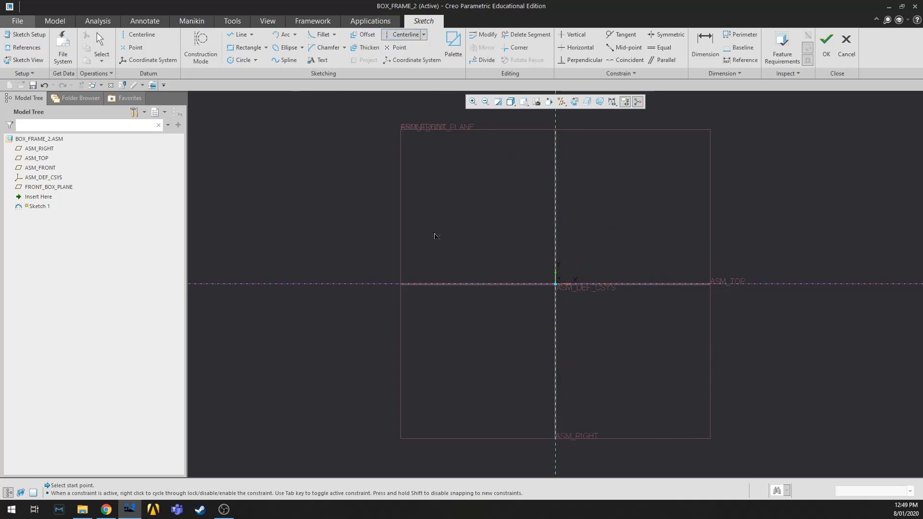
middle_click(330, 234)
scroll(520, 402, "up", 1)
scroll(501, 384, "up", 1)
scroll(501, 377, "down", 2)
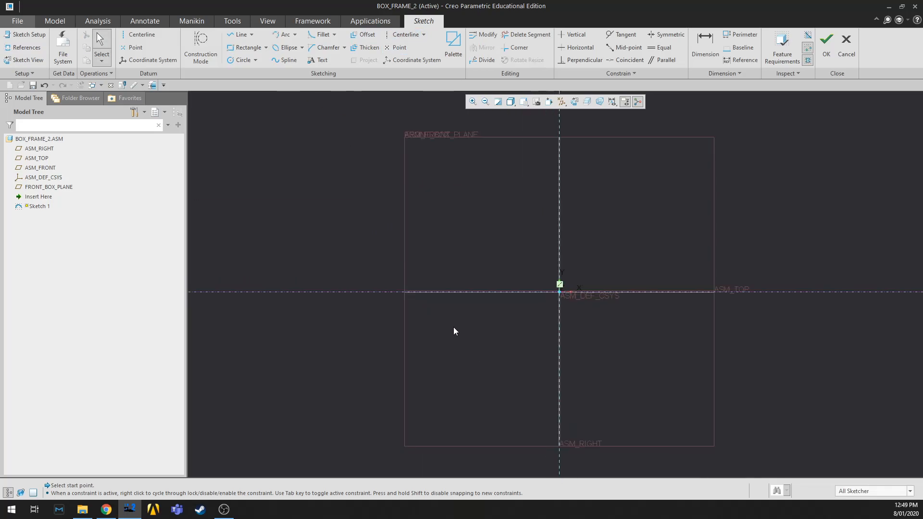
- Sketch a rectangle about 370 wide and 355 high around the origin, symmetric about the horizontal centerline
left_click(245, 49)
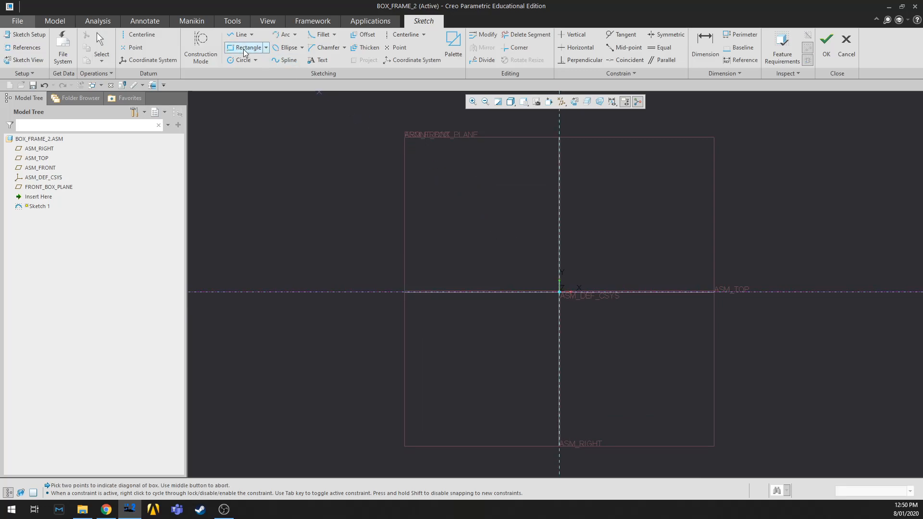
left_click(458, 184)
left_click(683, 399)
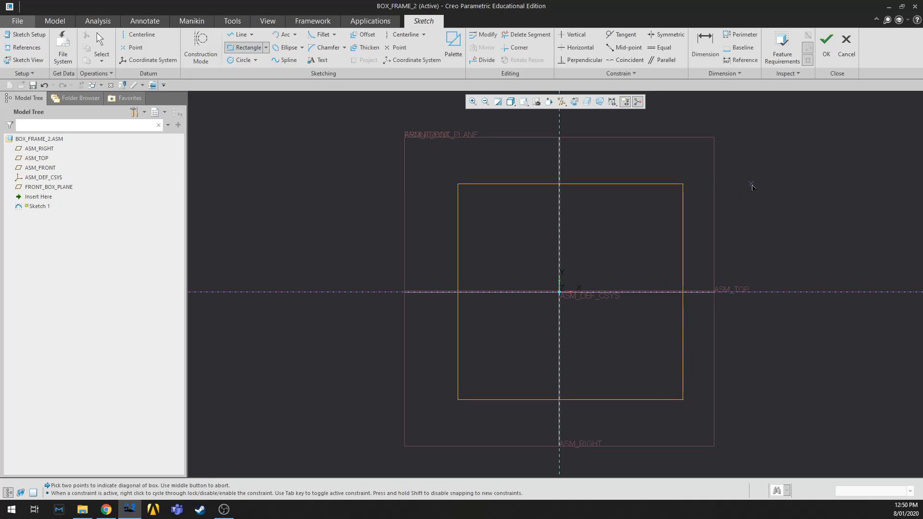
middle_click(748, 202)
- Try to dimension the rectangle's left edge symmetrically about the vertical ASM_RIGHT reference
left_click(705, 42)
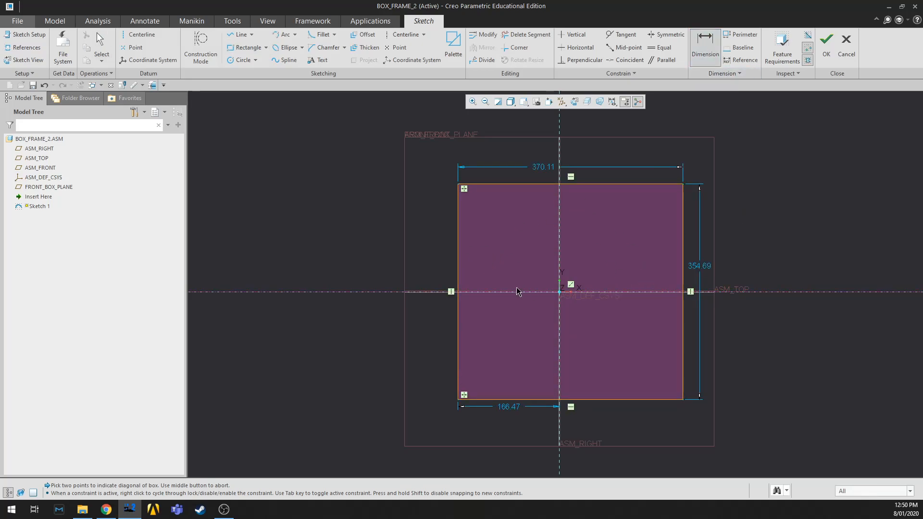
left_click(459, 258)
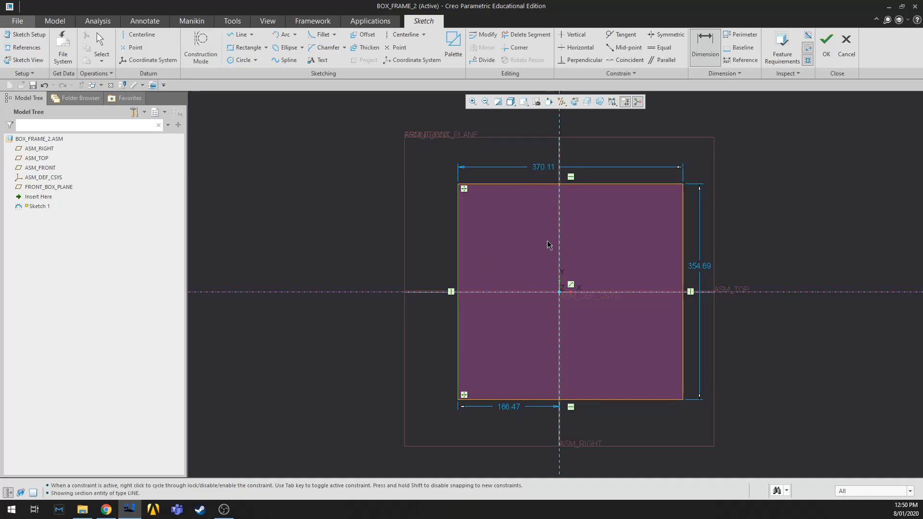
left_click(561, 232)
middle_click(516, 149)
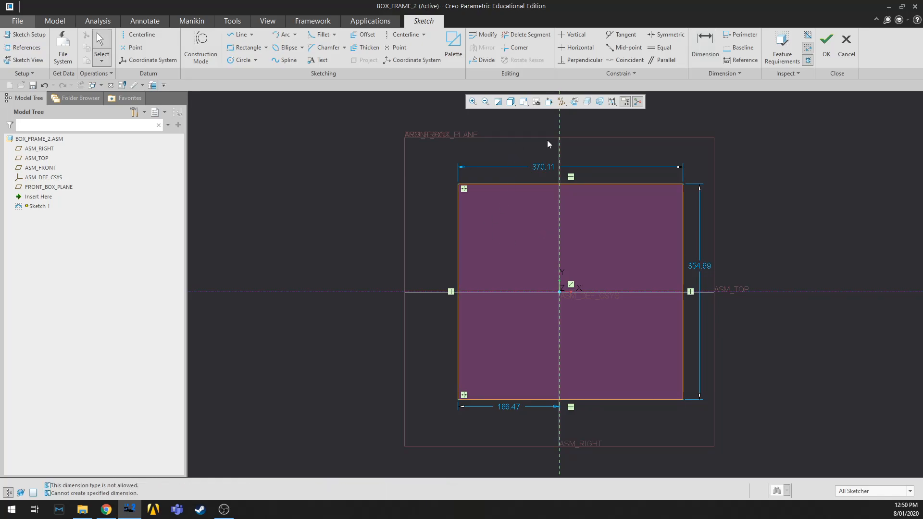
left_click(457, 235)
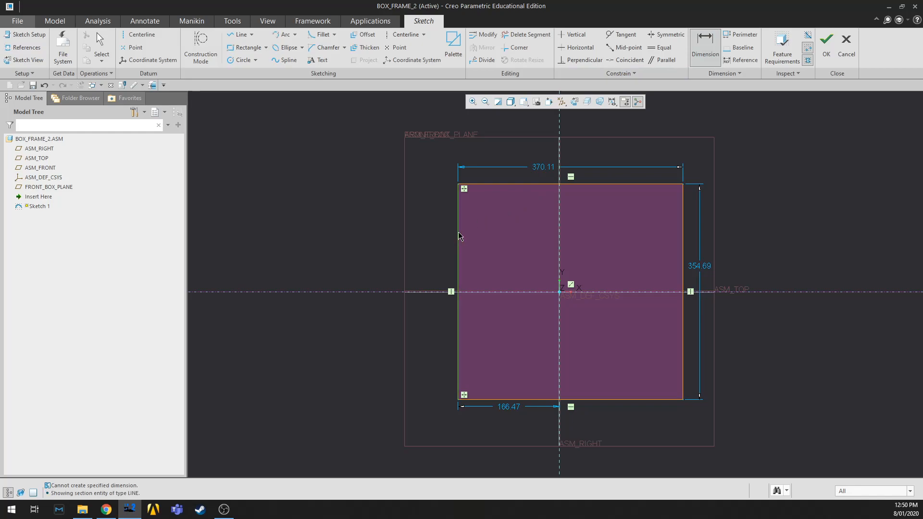
left_click(561, 235)
middle_click(529, 154)
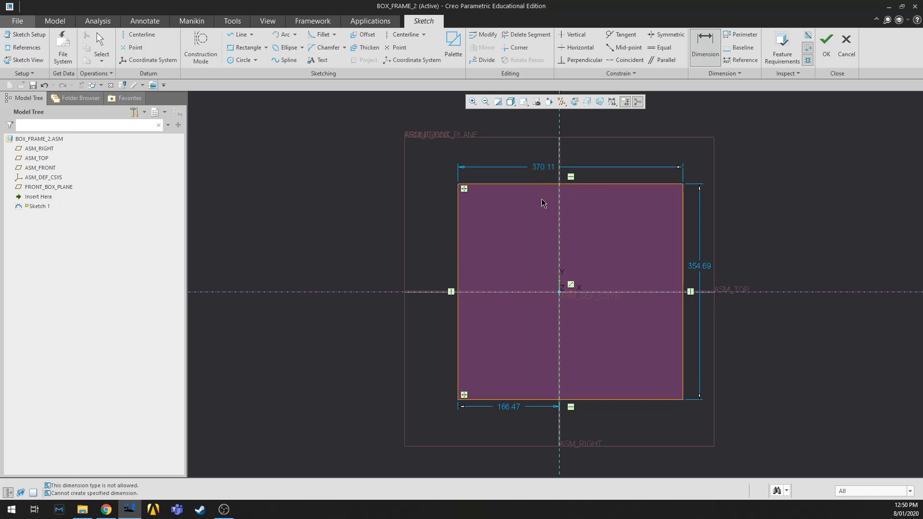
scroll(529, 298, "down", 2)
scroll(529, 212, "up", 1)
middle_click(640, 163)
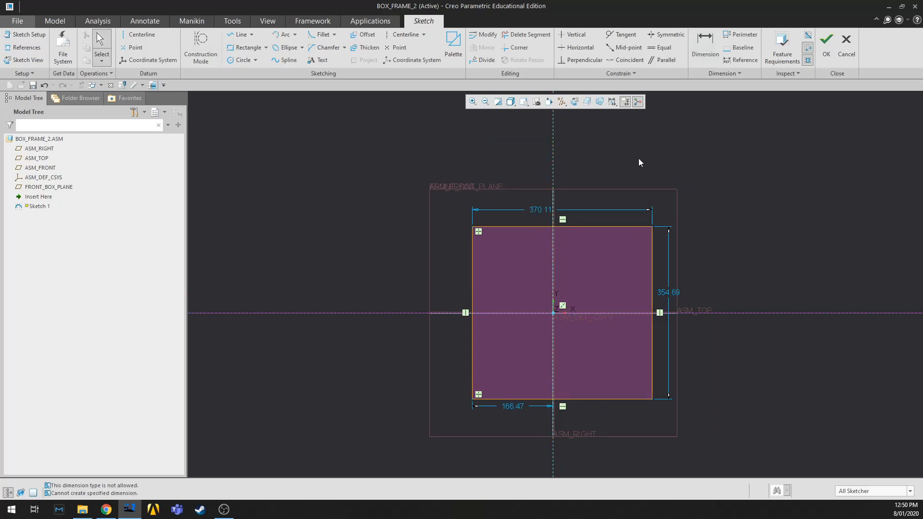
- Constrain the rectangle's top and right edges to equal length
left_click(661, 47)
left_click(629, 226)
left_click(651, 255)
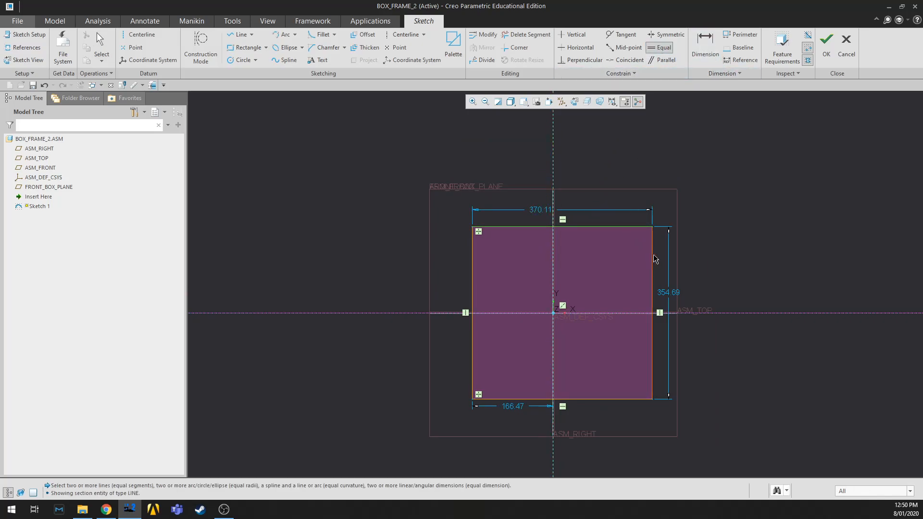
middle_click(669, 147)
scroll(648, 299, "up", 2)
scroll(614, 242, "down", 2)
scroll(612, 244, "up", 2)
scroll(619, 351, "down", 2)
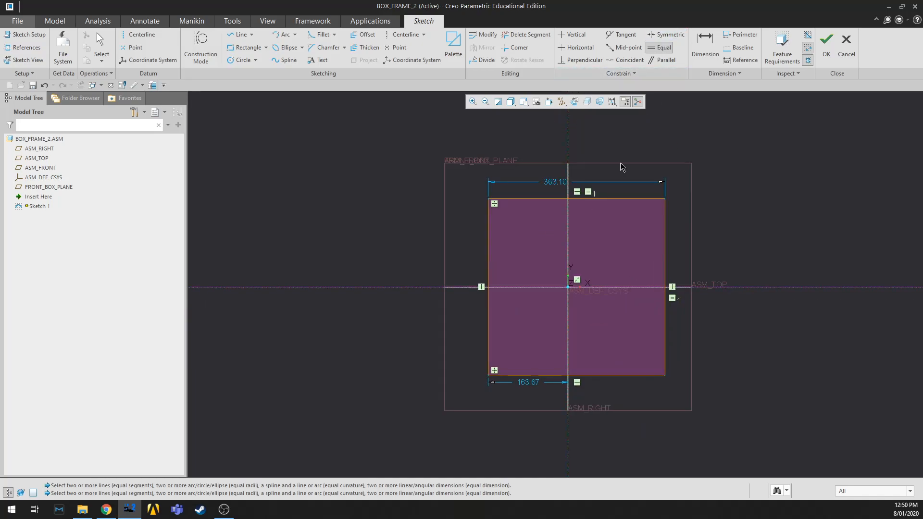
- Dimension the rectangle's height symmetrically about the horizontal centerline and set it to 300
left_click(709, 54)
left_click(544, 199)
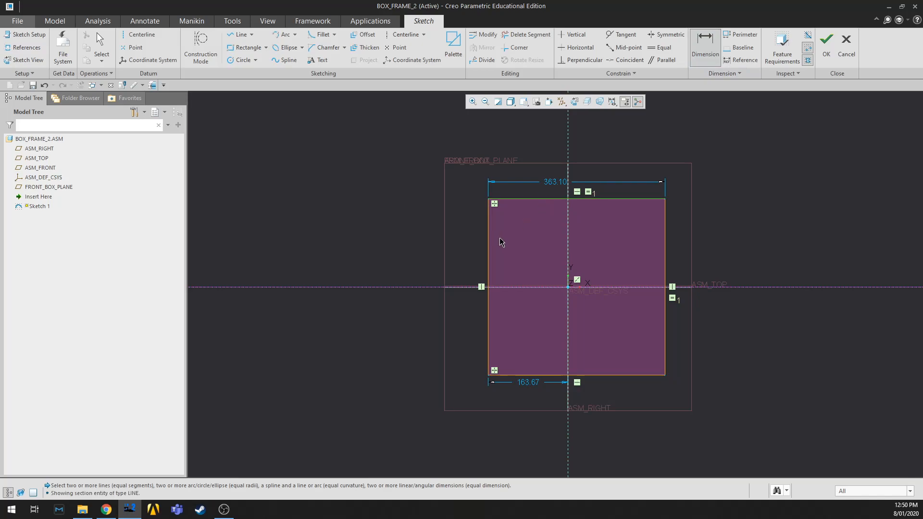
left_click(749, 287)
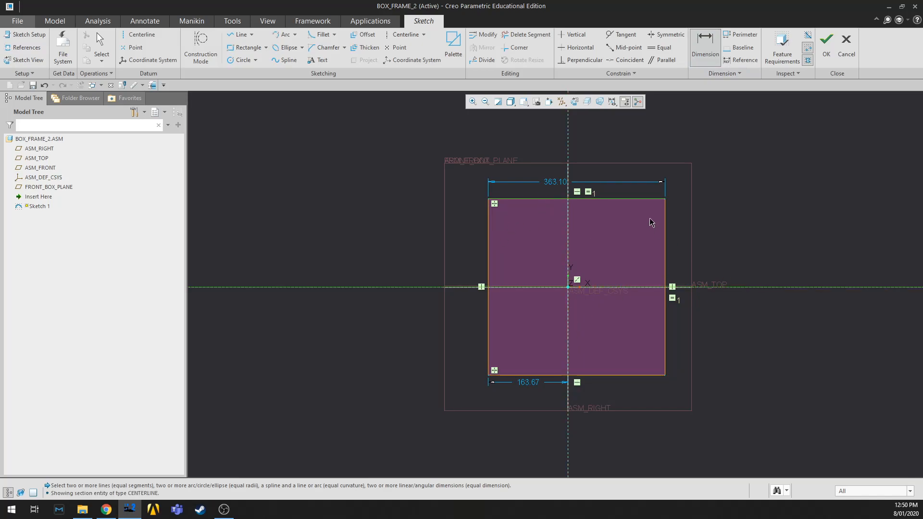
middle_click(738, 243)
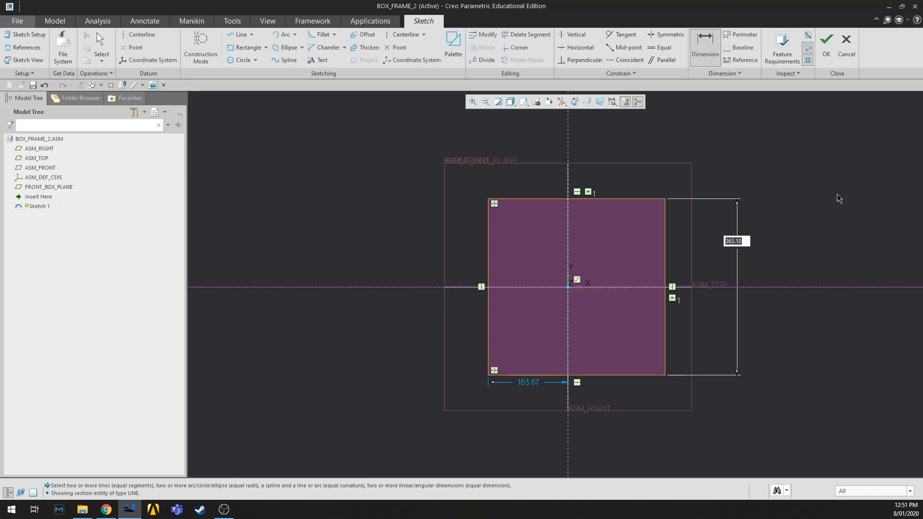
type("300")
key("Return")
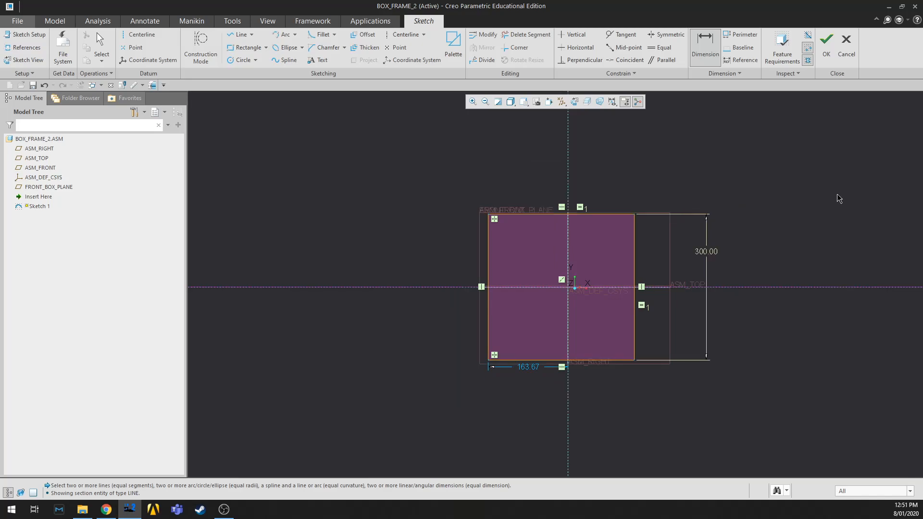
scroll(656, 283, "up", 3)
scroll(654, 286, "down", 5)
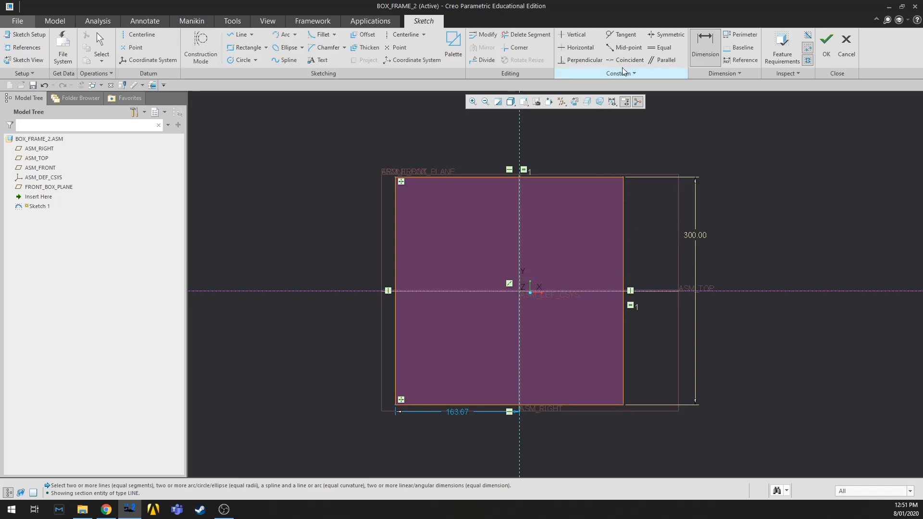
- Draw a vertical centerline through the sketch origin along the ASM_RIGHT reference
left_click(404, 34)
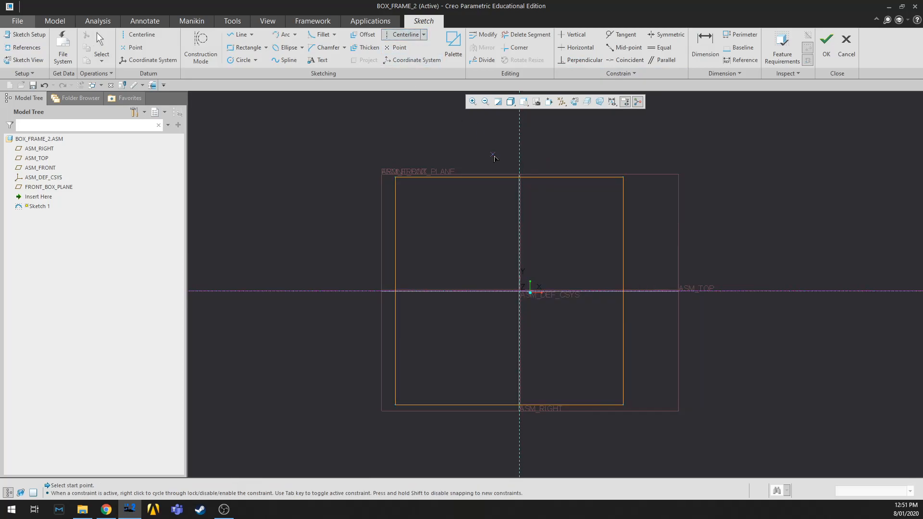
left_click(520, 140)
left_click(520, 438)
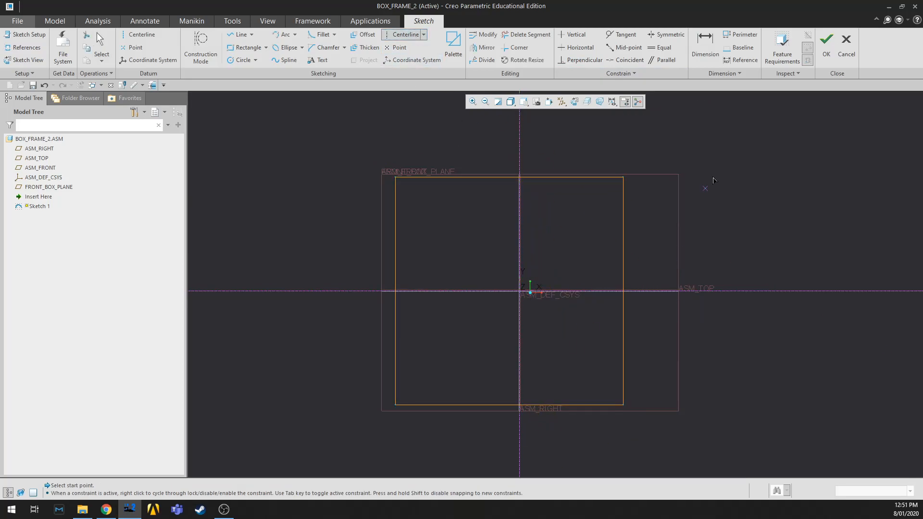
middle_click(705, 193)
- Dimension the rectangle's left edge symmetrically about the vertical centerline and set the full width to 300
left_click(705, 48)
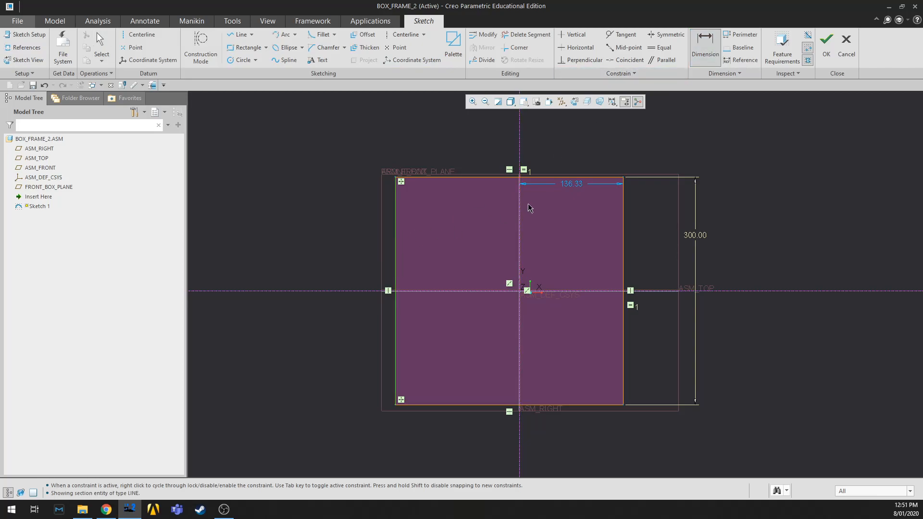
left_click(520, 144)
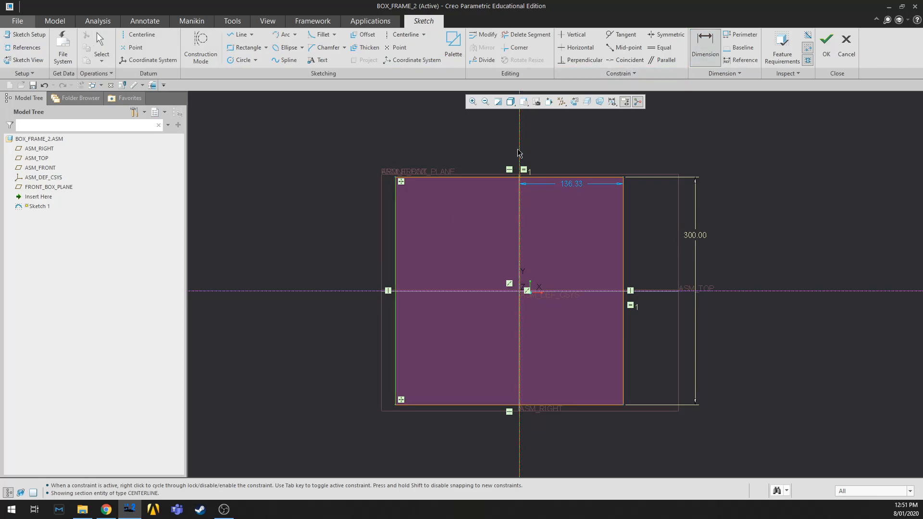
left_click(397, 262)
middle_click(456, 144)
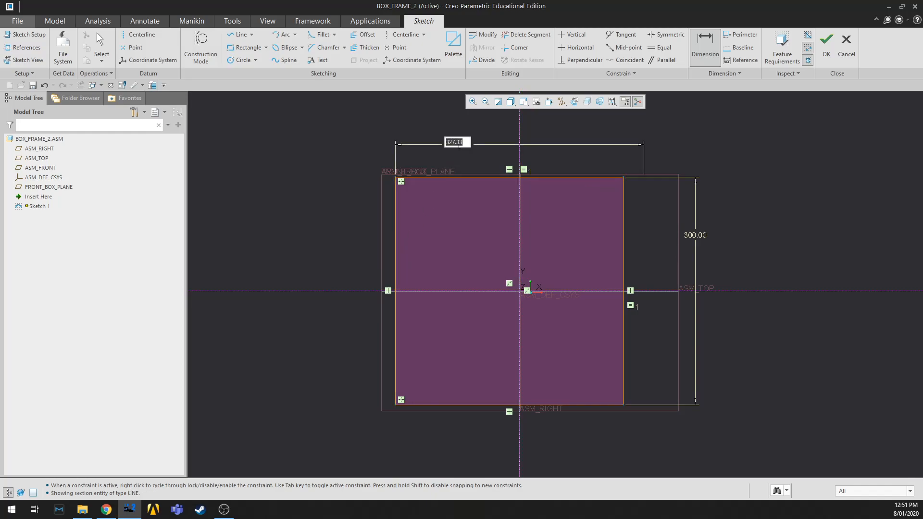
type("300")
key("Return")
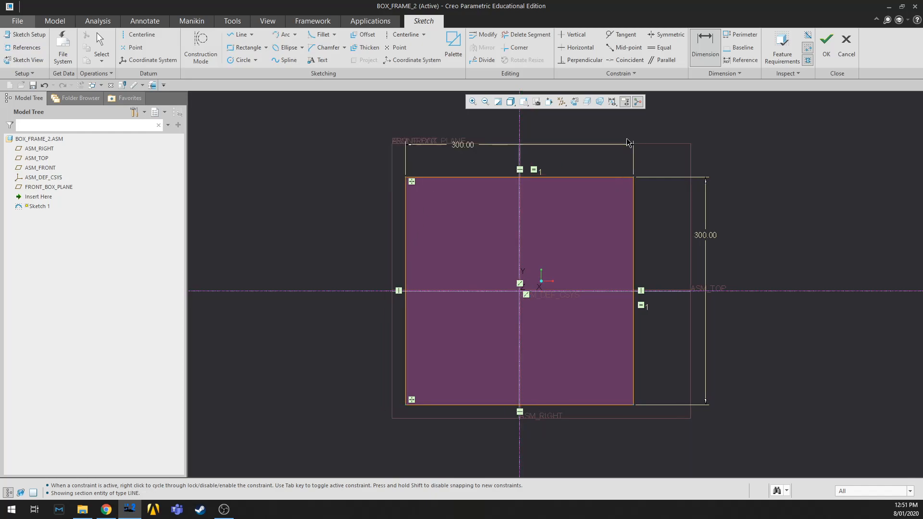
middle_click(778, 160)
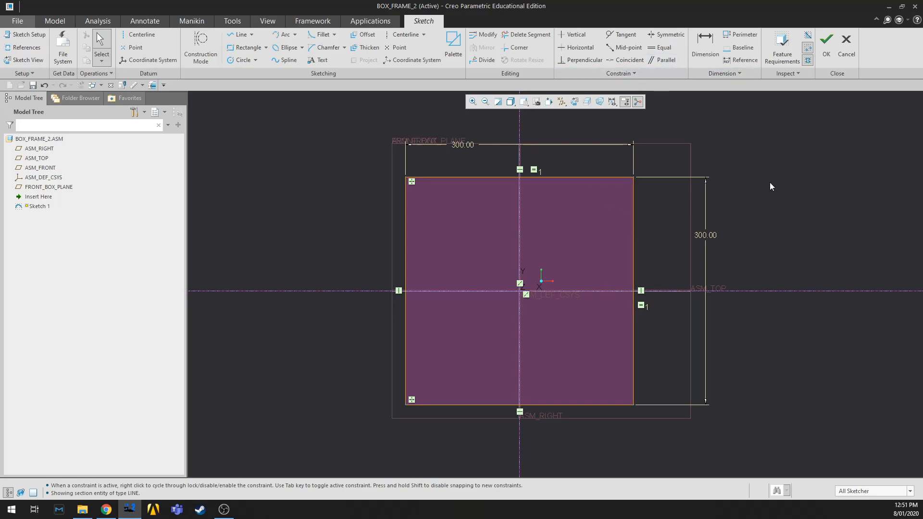
- Finish the square sketch on ASM_FRONT and view it in 3D among the datum planes
scroll(610, 290, "down", 2)
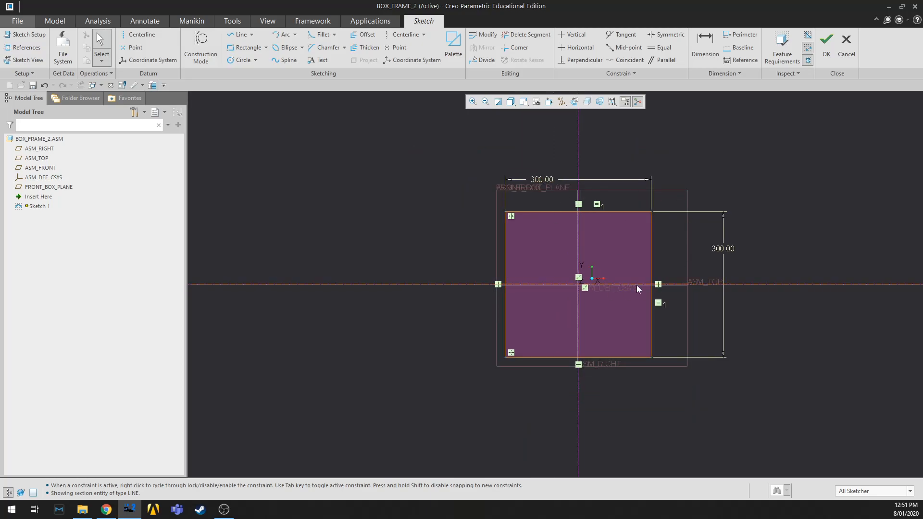
scroll(557, 227, "up", 1)
scroll(556, 226, "down", 3)
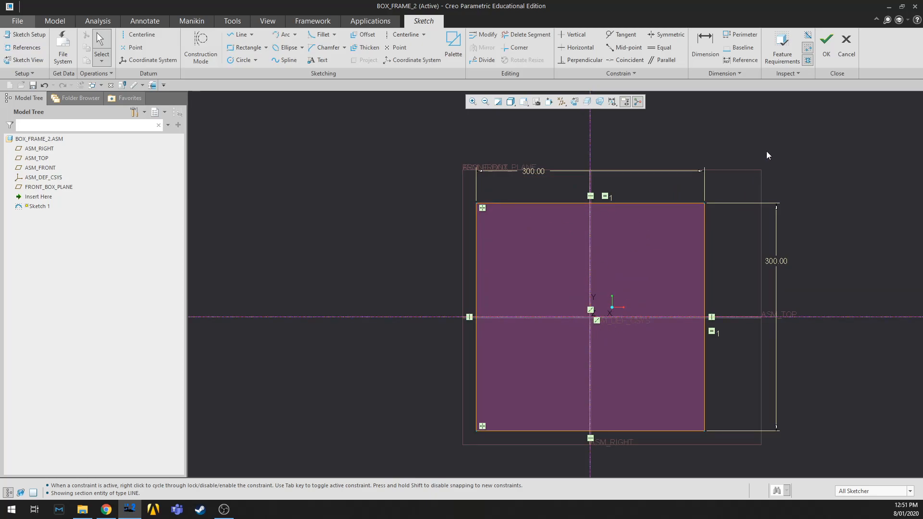
left_click(826, 41)
mouse_move(714, 271)
middle_mouse_down()
mouse_move(656, 274)
mouse_move(656, 282)
mouse_move(673, 249)
middle_mouse_up()
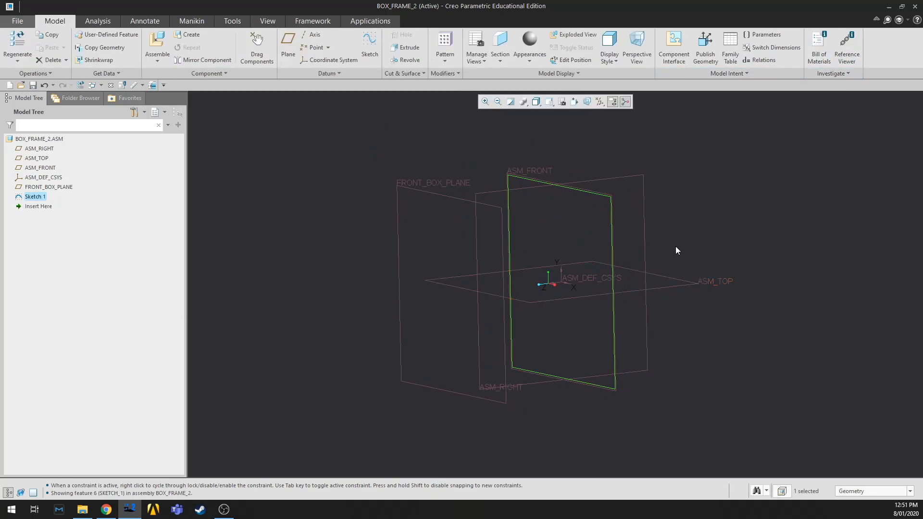
left_click(474, 207)
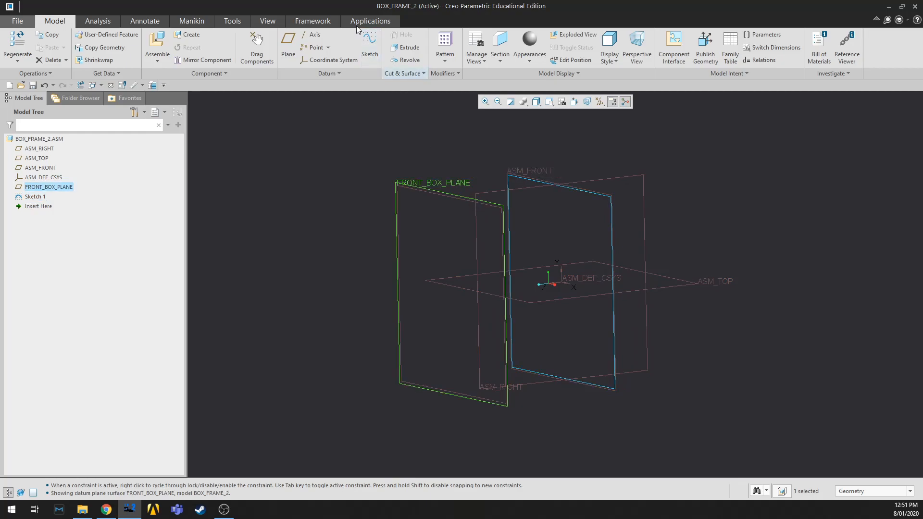
left_click(330, 181)
scroll(408, 291, "up", 2)
scroll(401, 265, "down", 2)
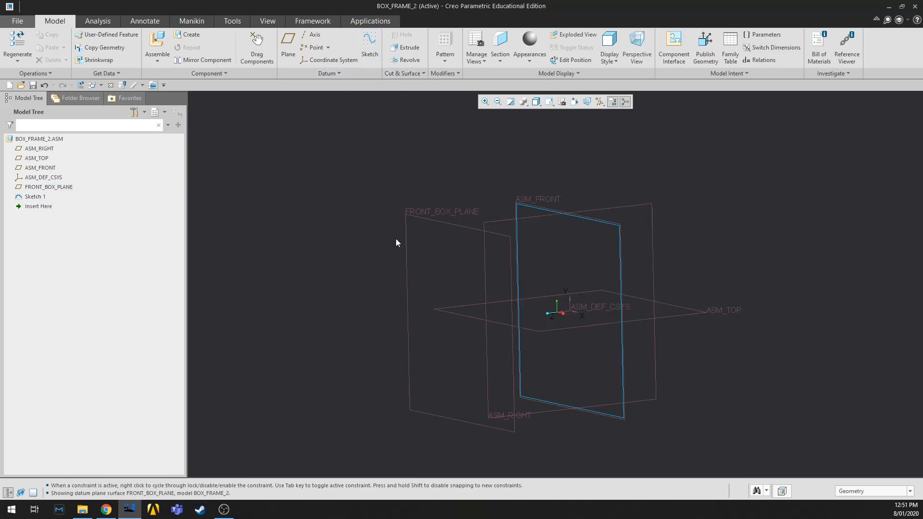
- Start a sketch on FRONT_BOX_PLANE and draw a vertical centerline through the origin along ASM_RIGHT
left_click(440, 222)
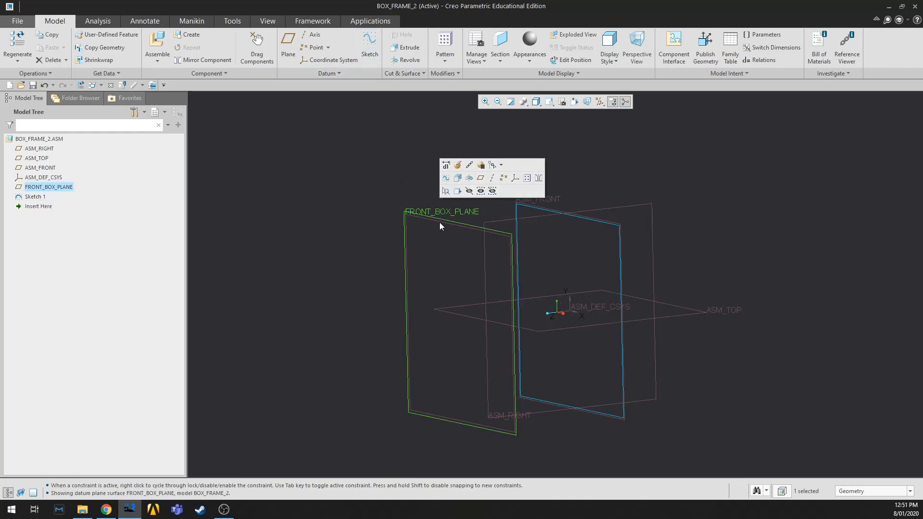
left_click(369, 44)
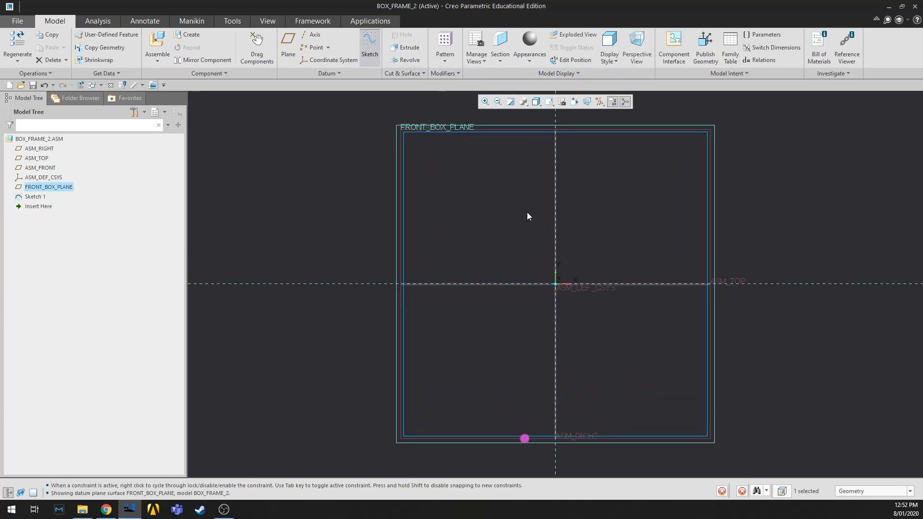
left_click(404, 34)
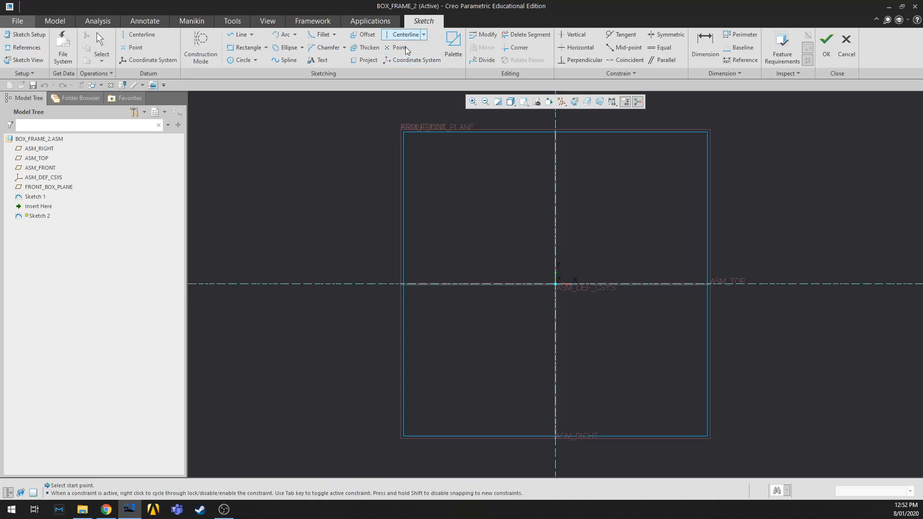
left_click(555, 211)
left_click(555, 328)
middle_click(466, 233)
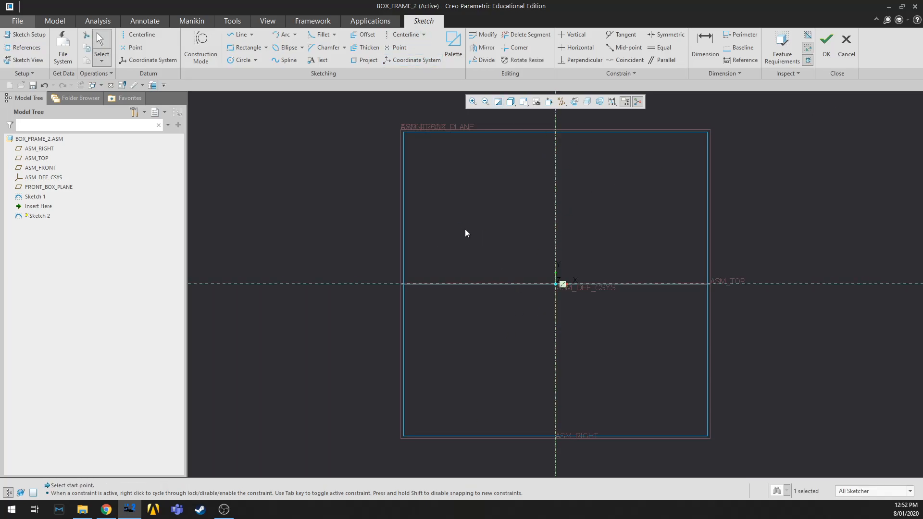
- Draw a horizontal centerline through the sketch origin along the ASM_TOP reference
left_click(404, 34)
left_click(502, 285)
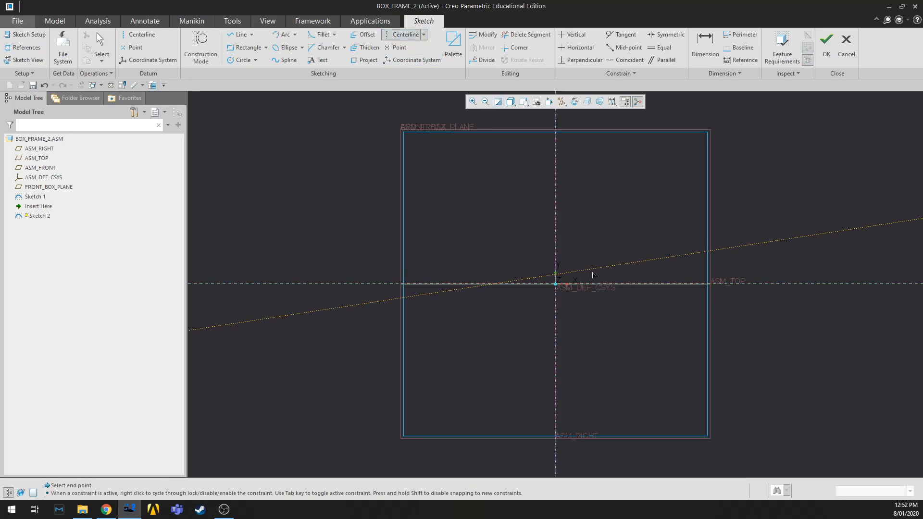
left_click(562, 284)
middle_click(608, 235)
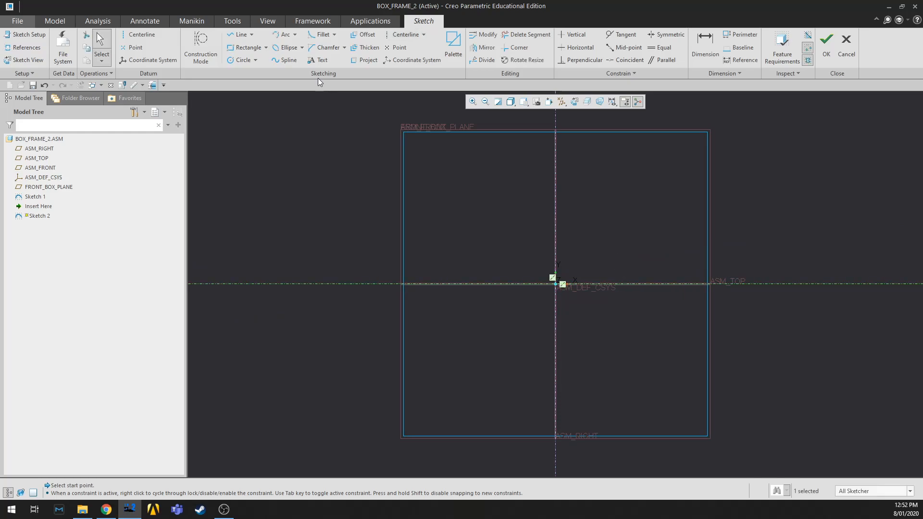
- Sketch a rectangle about 233 by 235, symmetric about both centerlines
left_click(246, 47)
left_click(437, 165)
left_click(689, 407)
middle_click(742, 210)
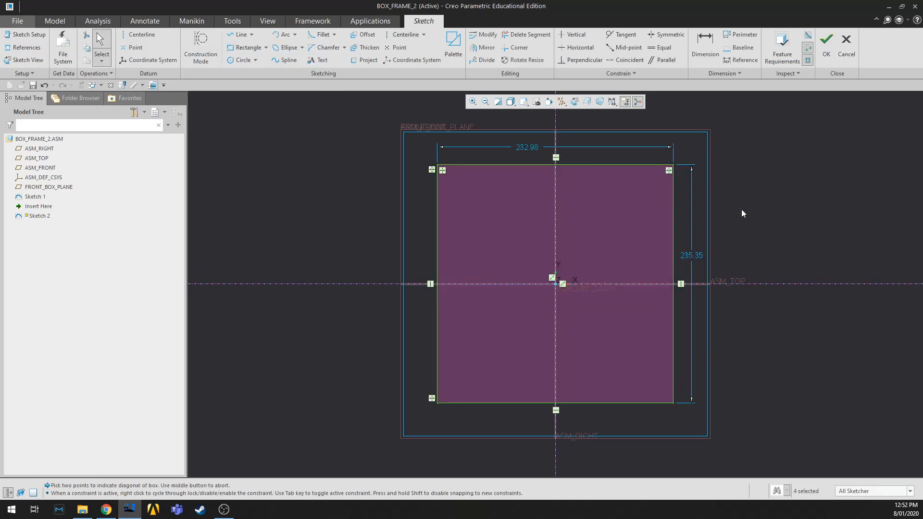
- Dimension the rectangle's left edge symmetrically about the vertical centerline and set the full width to 500
left_click(707, 45)
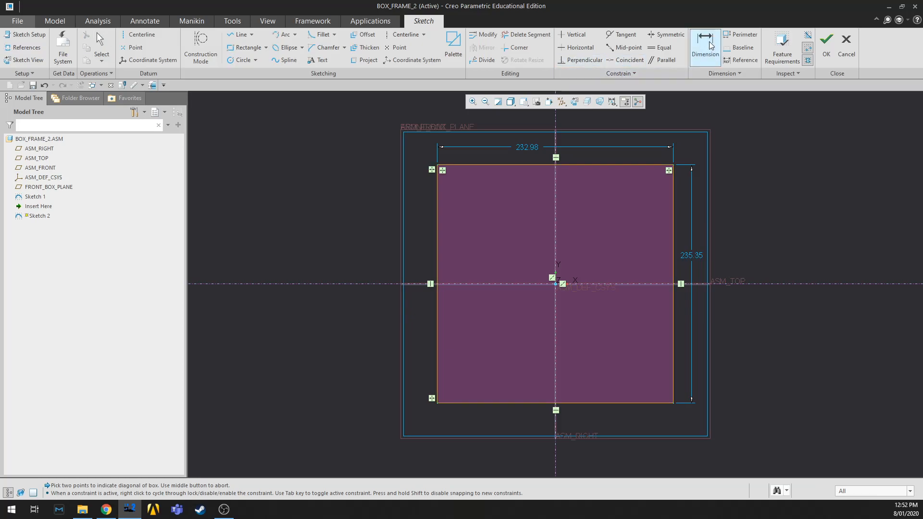
left_click(438, 237)
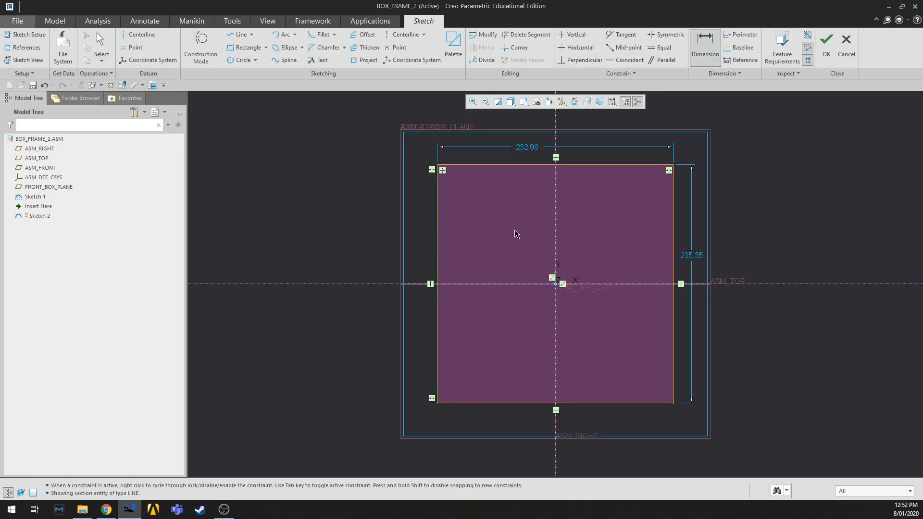
left_click(556, 237)
middle_click(496, 120)
type("3")
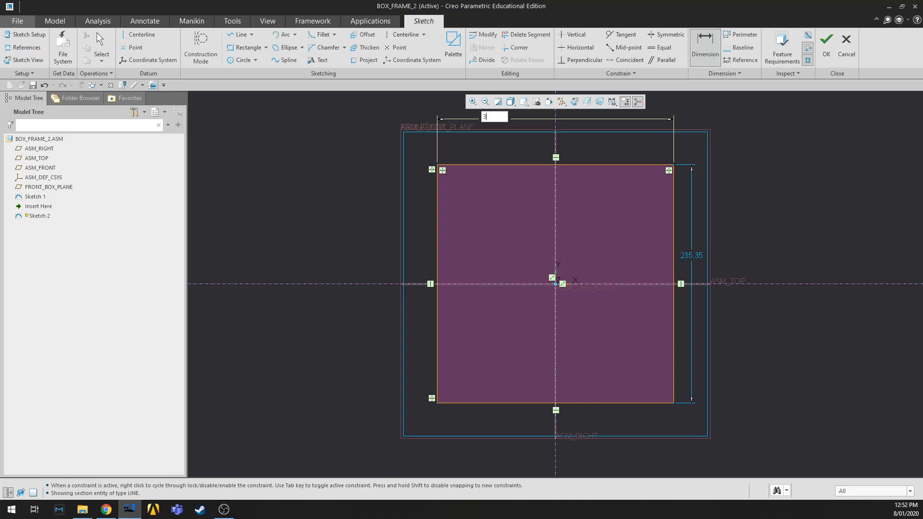
type("00")
key("Return")
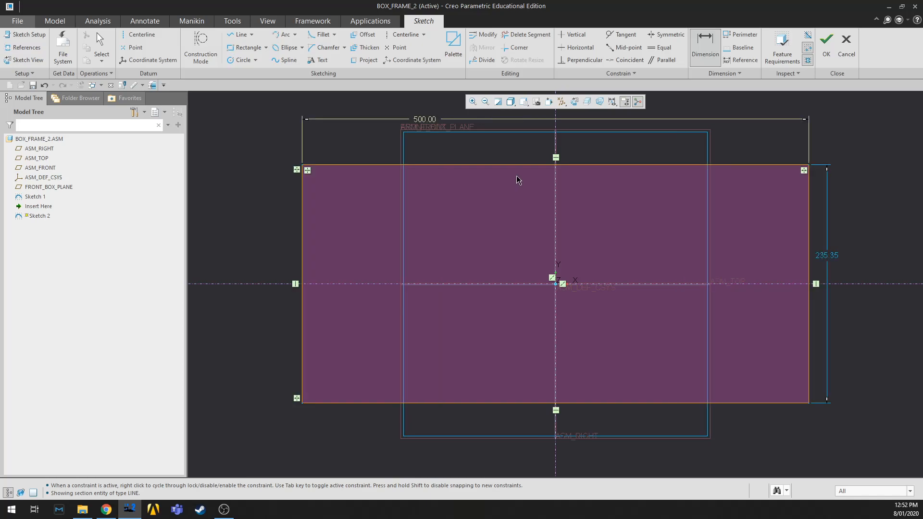
- Dimension the rectangle's top edge symmetrically about the horizontal centerline and set the full height to 500
scroll(505, 242, "down", 3)
scroll(630, 175, "up", 2)
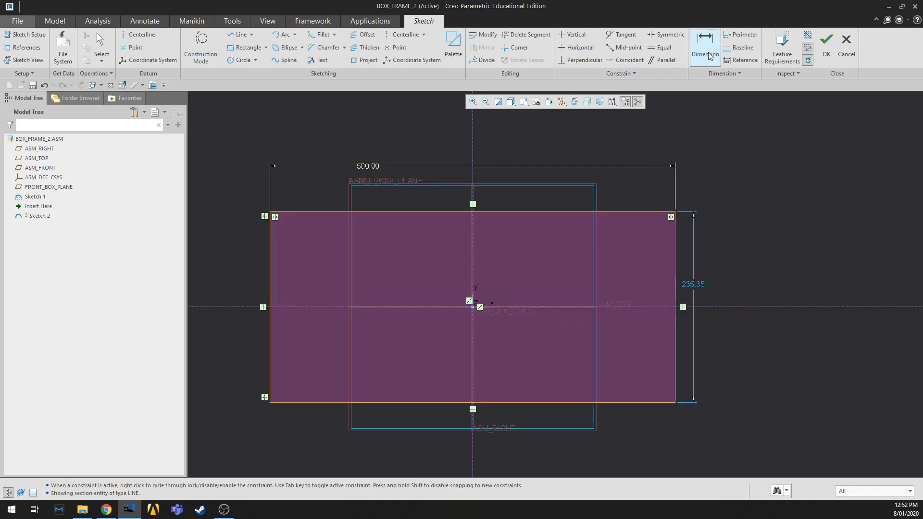
left_click(650, 214)
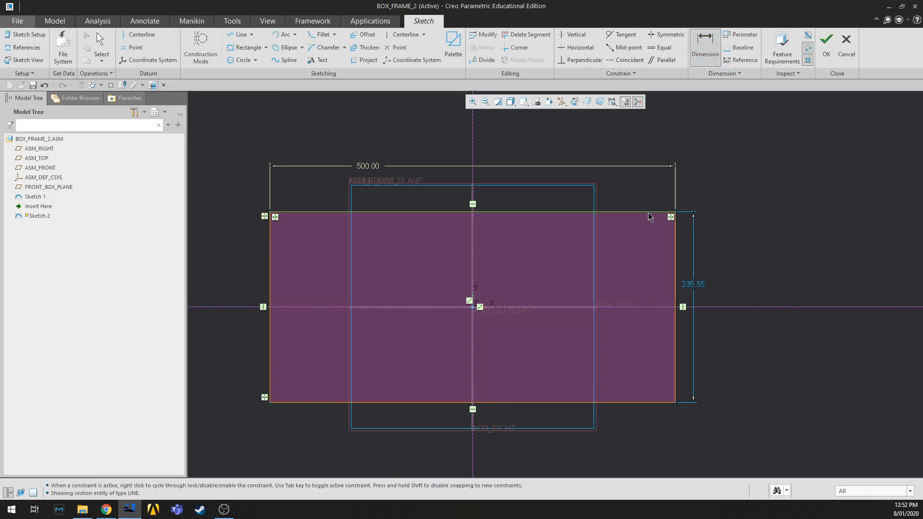
left_click(732, 309)
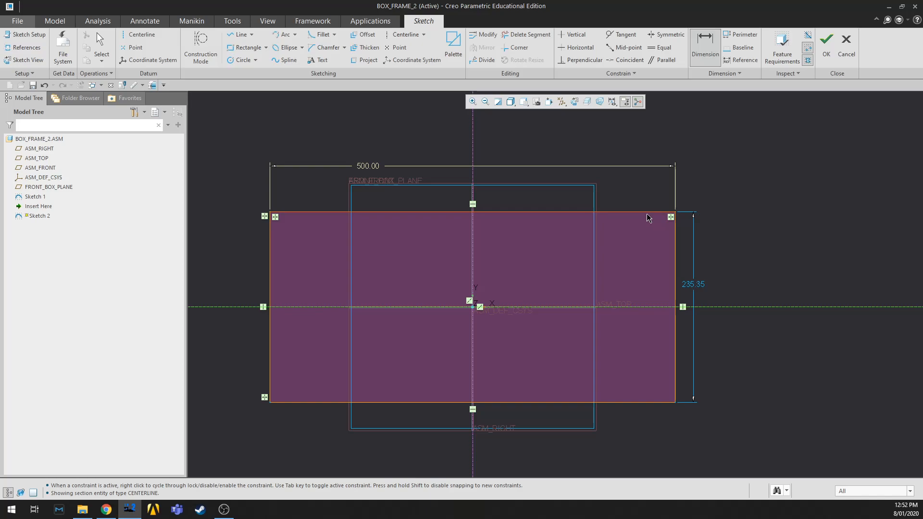
middle_click(740, 250)
type("500")
key("Return")
scroll(764, 204, "up", 3)
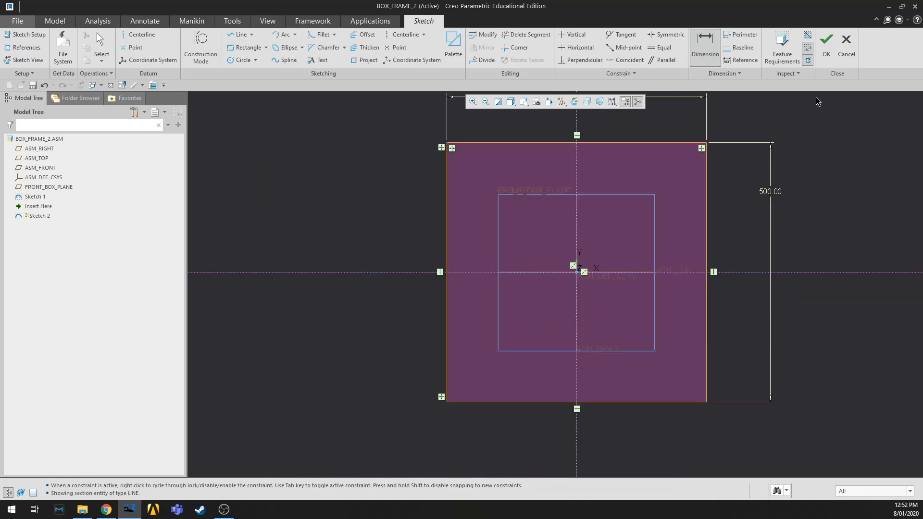
middle_click(777, 126)
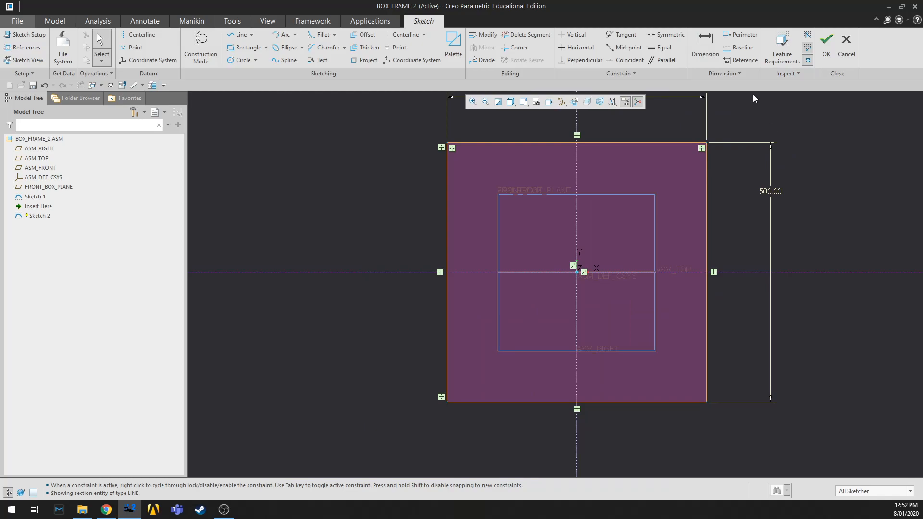
- Constrain the rectangle's right and top sides as equal, resolving the conflict by deleting the bottom side's Horizontal constraint
left_click(662, 50)
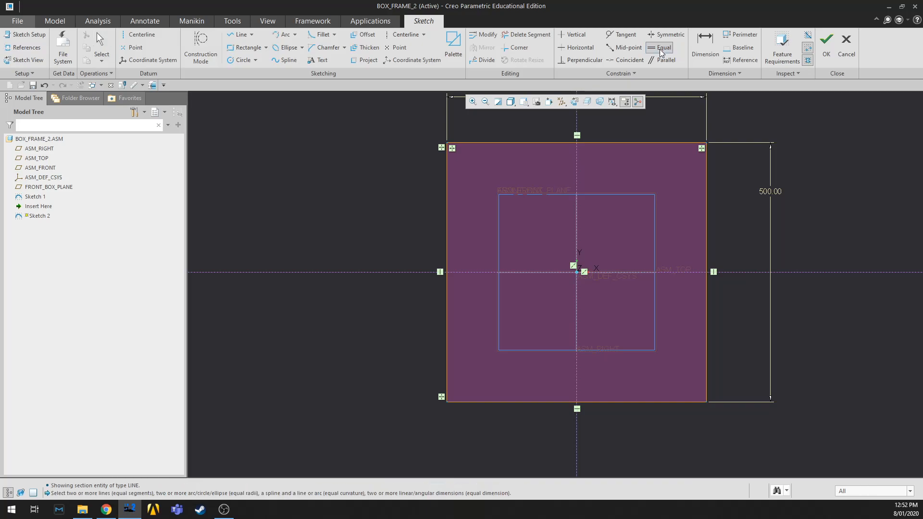
left_click(707, 208)
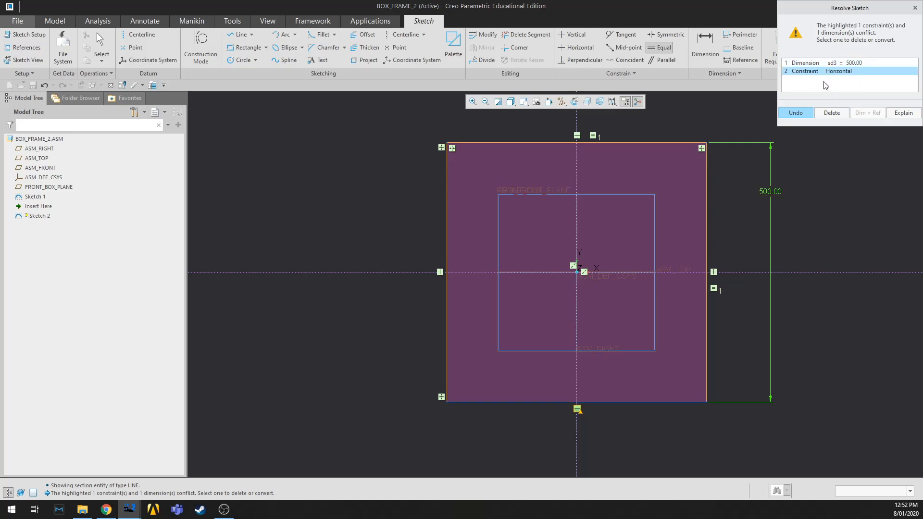
left_click(841, 71)
left_click(831, 114)
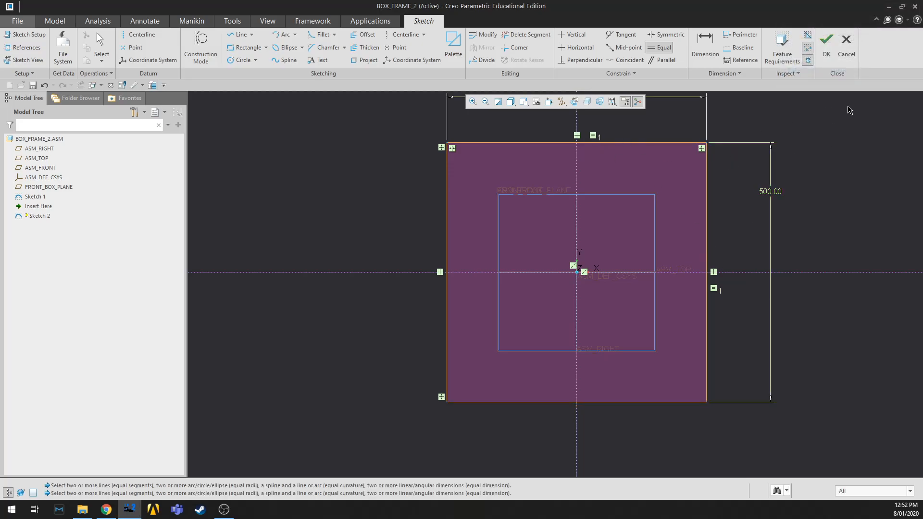
- Finish the square sketch on FRONT_BOX_PLANE and view both squares in 3D
left_click(827, 57)
mouse_move(697, 262)
middle_mouse_down()
mouse_move(691, 272)
mouse_move(666, 260)
mouse_move(645, 284)
mouse_move(586, 231)
middle_mouse_up()
left_click(699, 176)
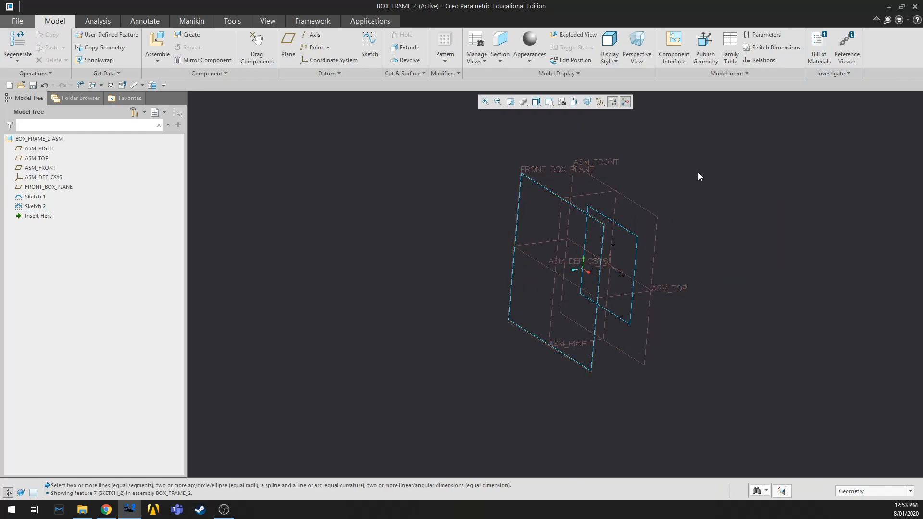
- Turn off the display of the datum planes
left_click(600, 102)
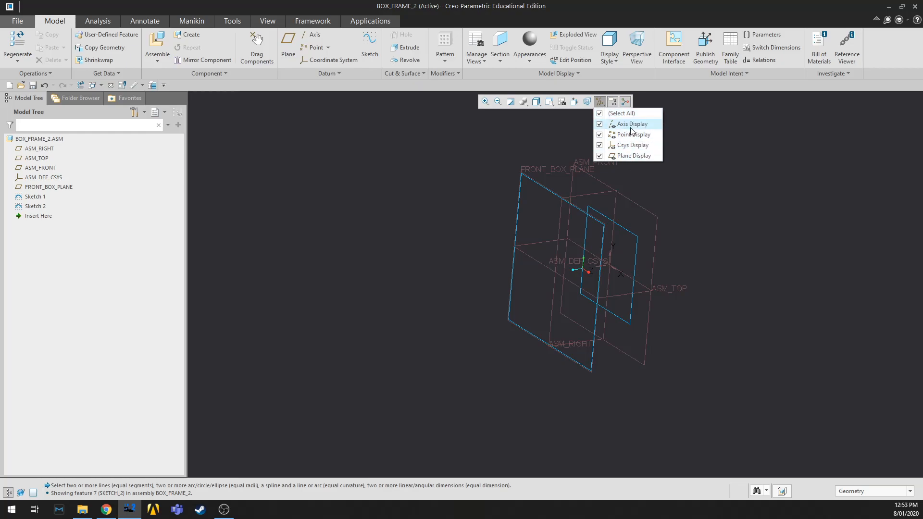
left_click(684, 220)
scroll(659, 270, "up", 1)
scroll(624, 229, "down", 3)
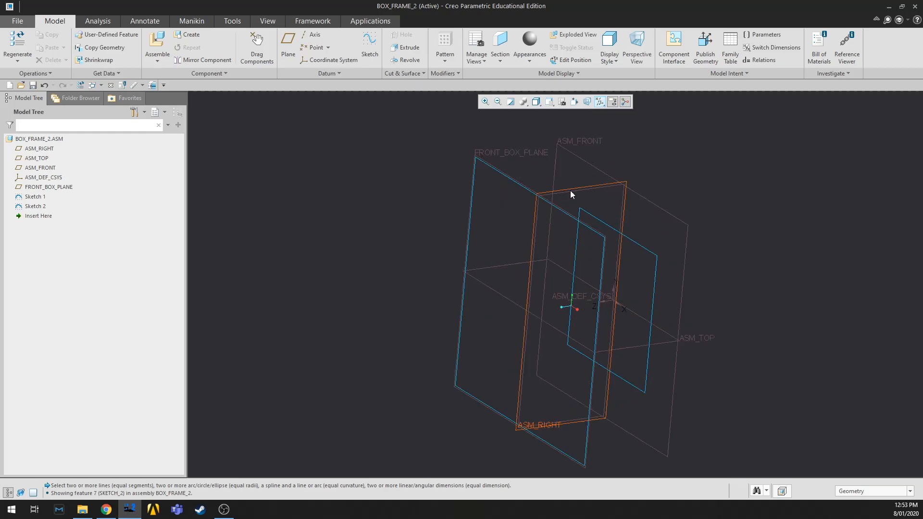
left_click(601, 102)
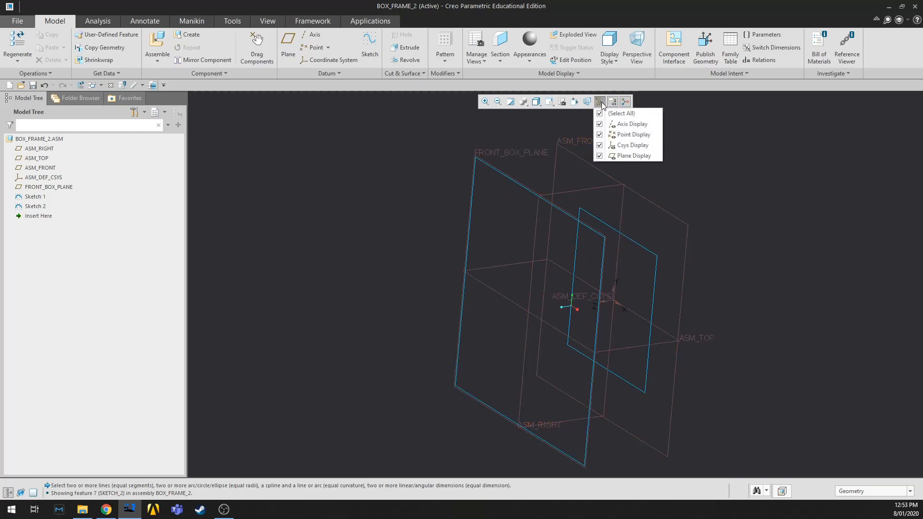
left_click(635, 156)
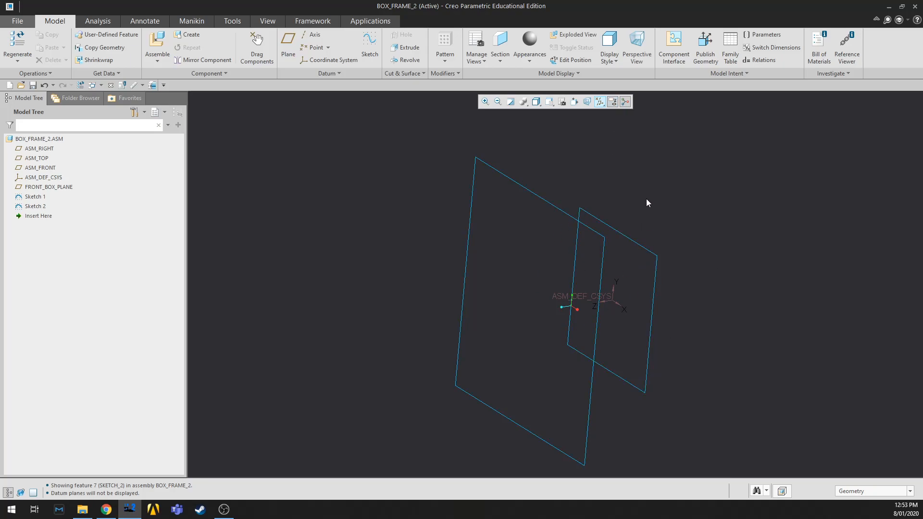
- Hide the annotations and spin center, and turn off the display of coordinate systems, axes and points
left_click(612, 103)
left_click(626, 102)
left_click(596, 105)
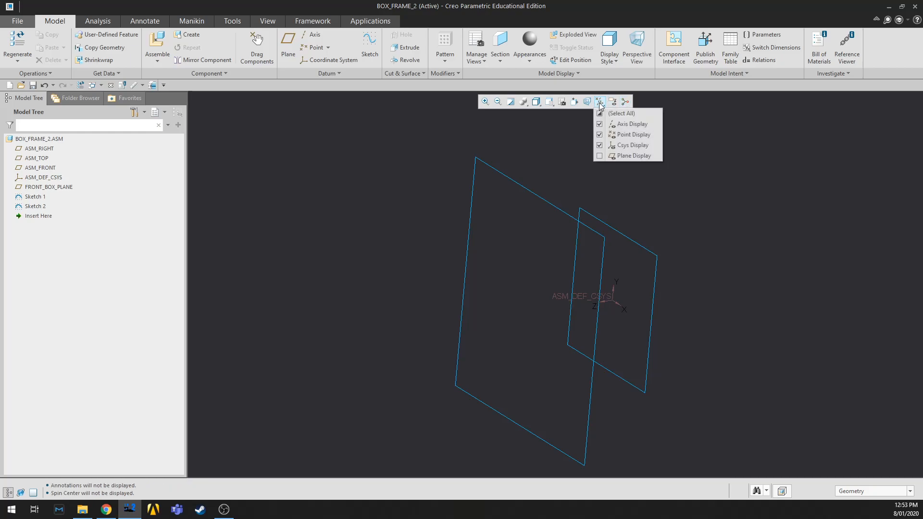
left_click(628, 145)
left_click(627, 125)
left_click(629, 135)
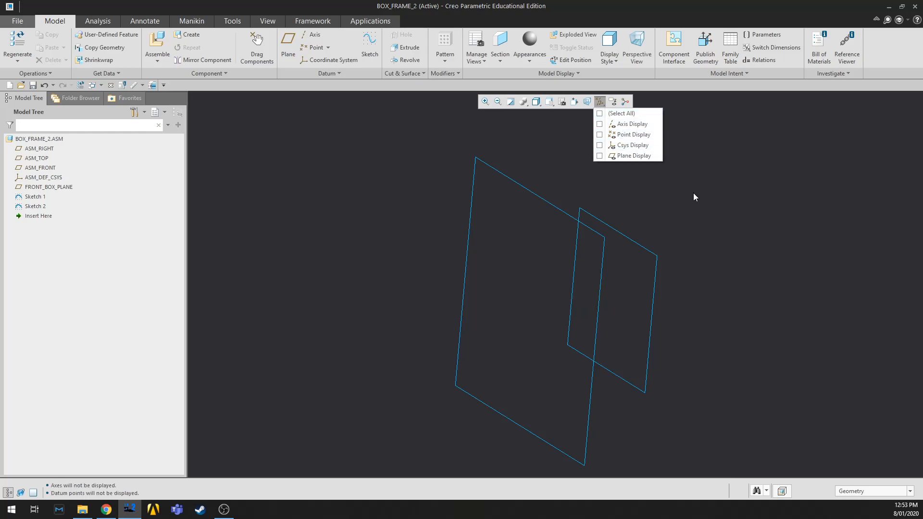
- Turn the datum point display on and back off
left_click(601, 104)
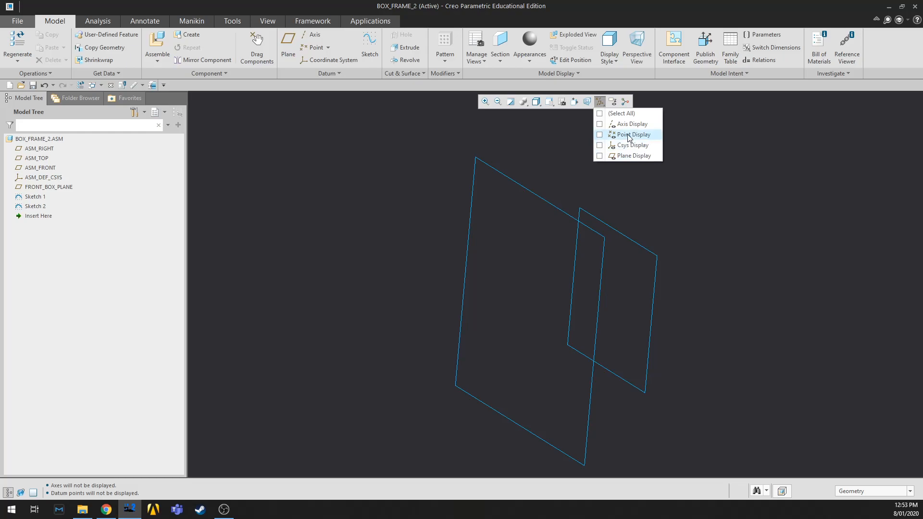
left_click(632, 135)
left_click(623, 135)
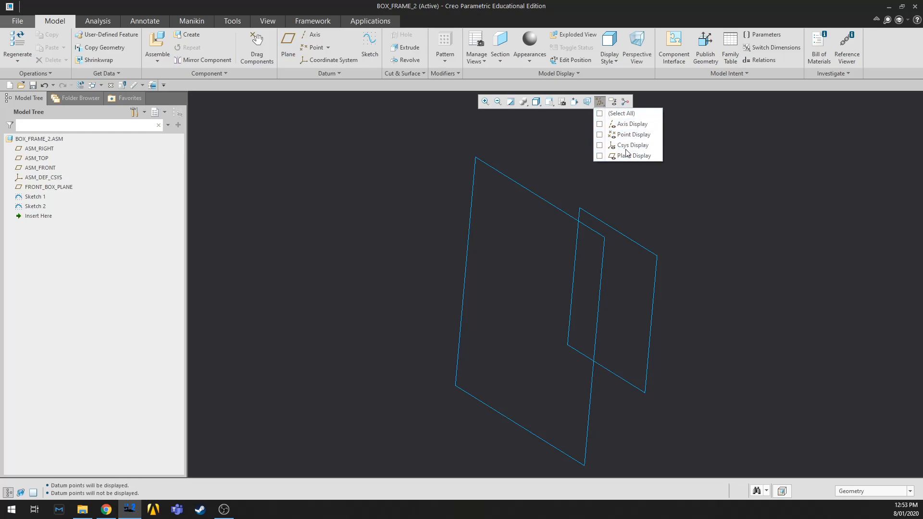
mouse_move(755, 289)
middle_mouse_down()
mouse_move(723, 304)
mouse_move(647, 289)
middle_mouse_up()
scroll(647, 288, "up", 2)
scroll(607, 290, "down", 2)
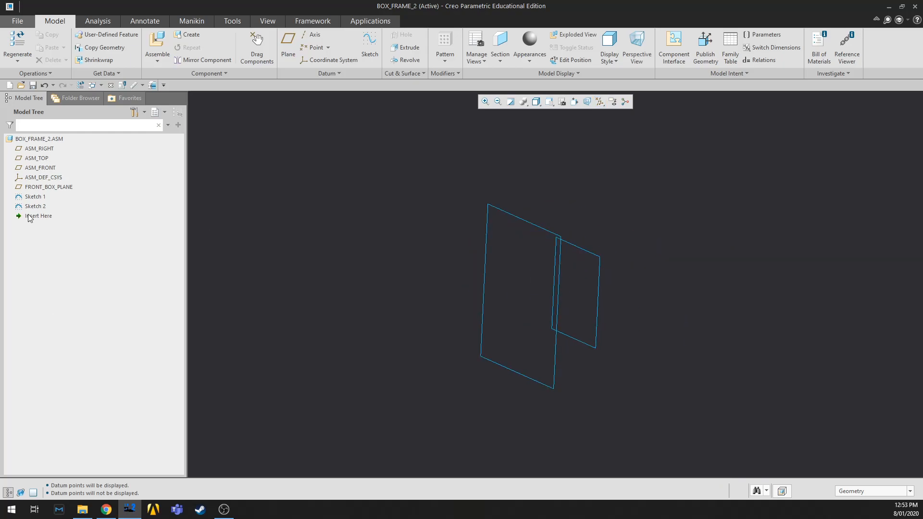
right_click(52, 272)
left_click(19, 249)
left_click(600, 102)
scroll(491, 321, "down", 2)
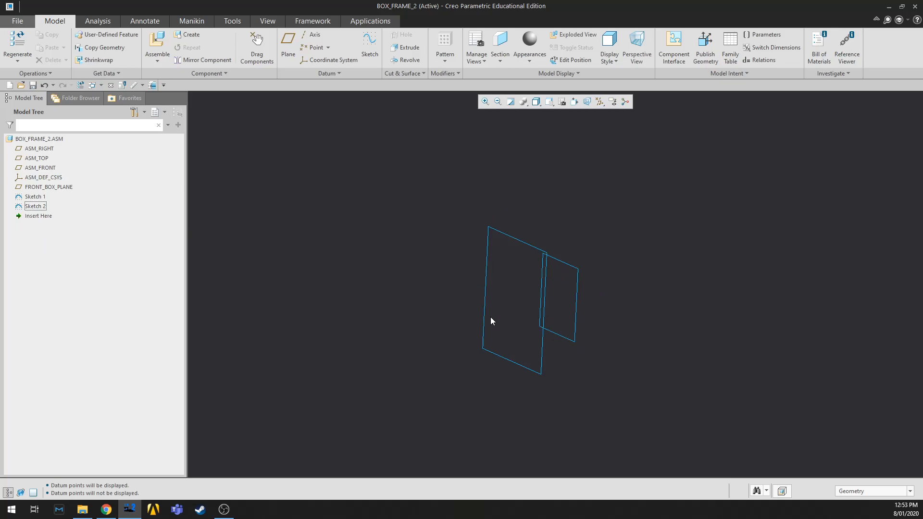
- Rename Sketch 1 in the model tree as FRONT_BOX_SKETCH
left_click(38, 196)
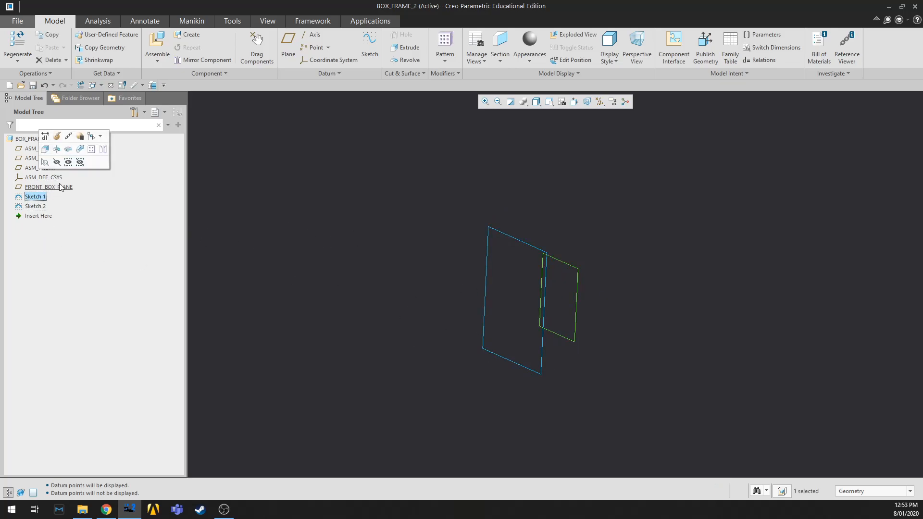
scroll(590, 300, "up", 2)
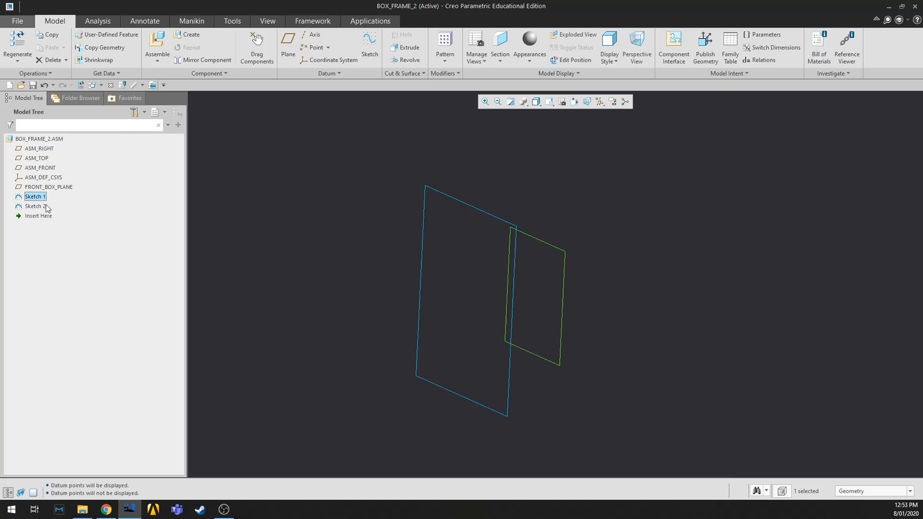
right_click(34, 189)
left_click(5, 267)
left_click(35, 197)
right_click(35, 196)
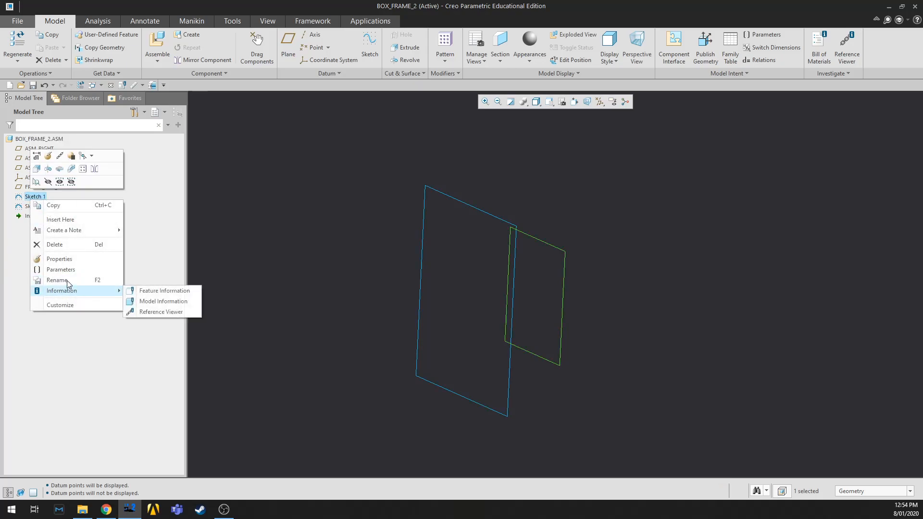
left_click(103, 377)
left_click(36, 205)
left_click(37, 197)
key("F2")
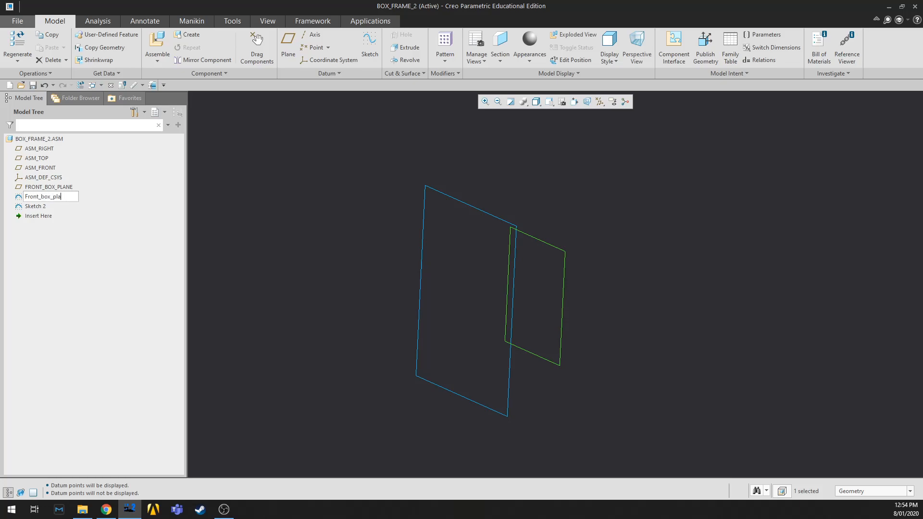
type("etch")
key("Return")
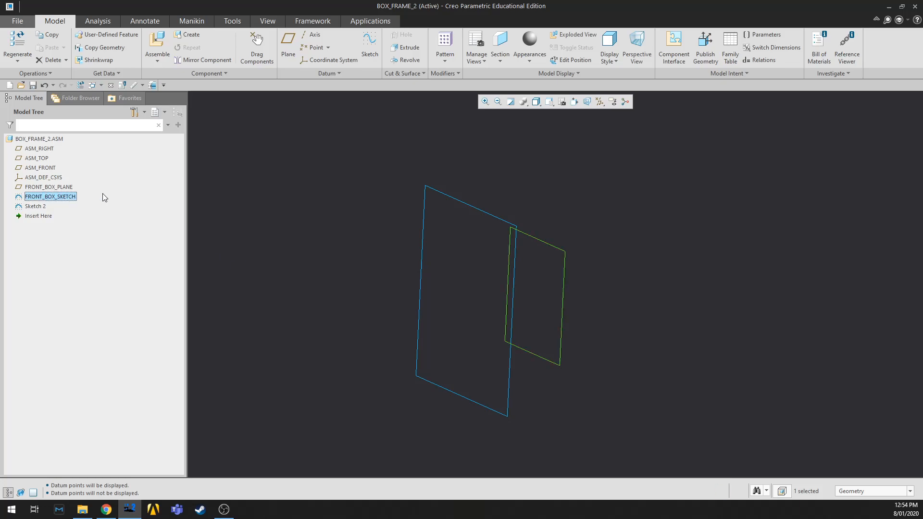
left_click(50, 187)
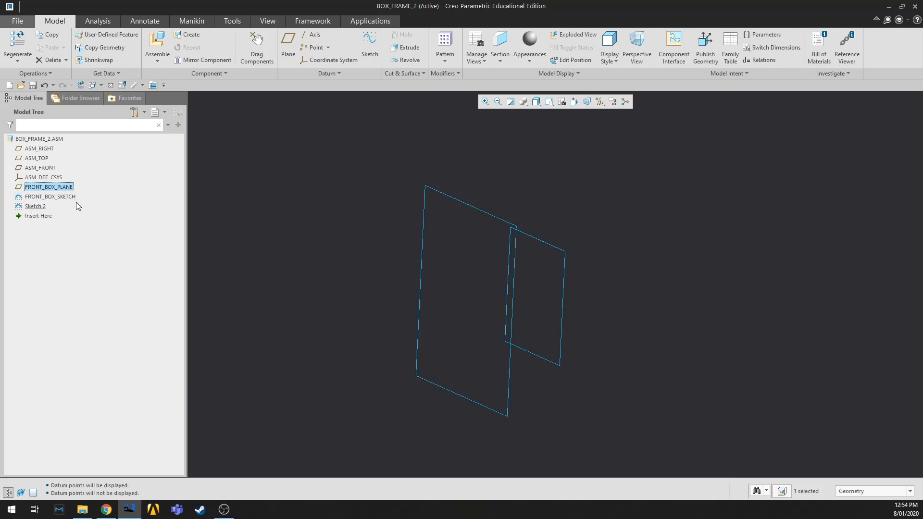
left_click(35, 206)
key("F2")
key("BackSpace")
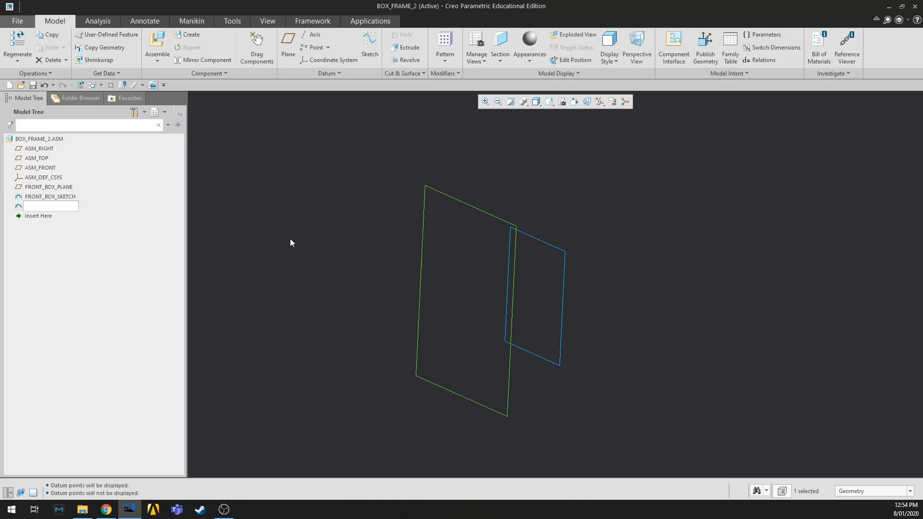
- Turn on the display of the datum planes
left_click(600, 102)
left_click(617, 156)
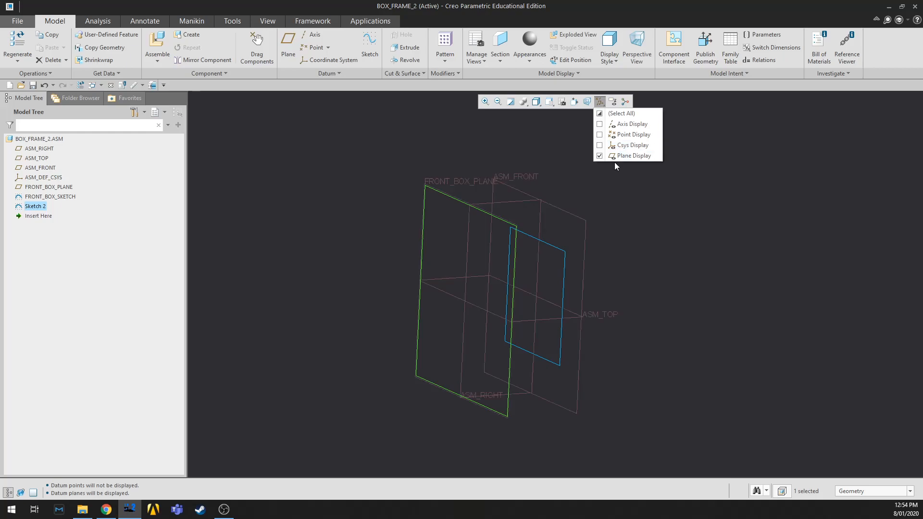
left_click(722, 312)
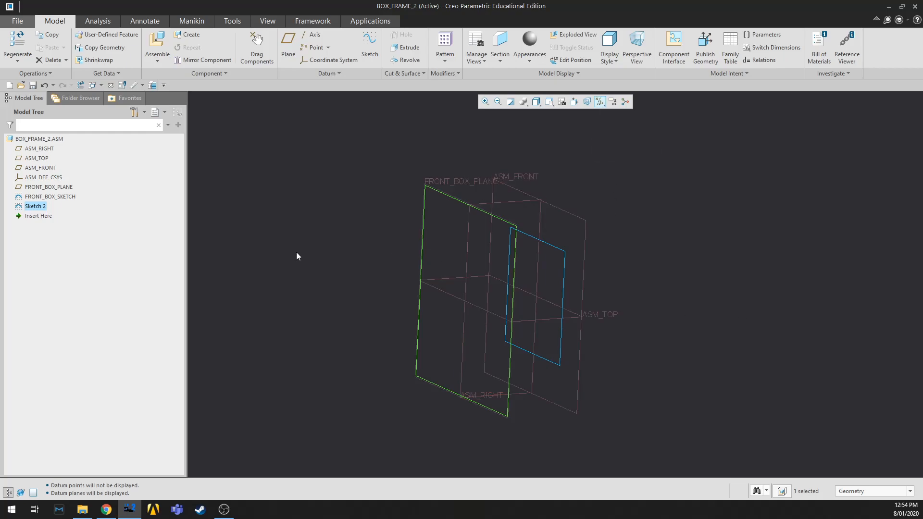
- Rename FRONT_BOX_SKETCH in the model tree as Sketch_1
left_click(66, 199)
key("F2")
type("Sketch_1")
key("Return")
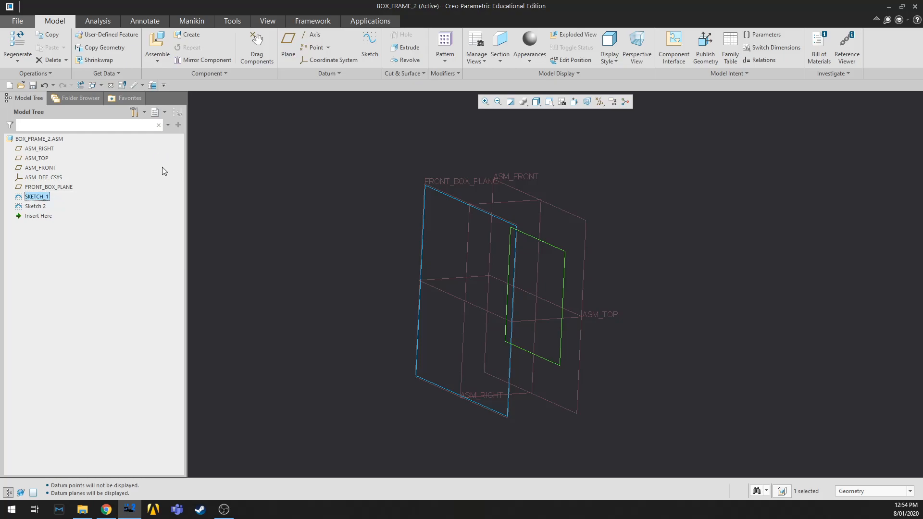
- Rename Sketch 2 in the model tree as Sketch_2
left_click(35, 206)
key("F2")
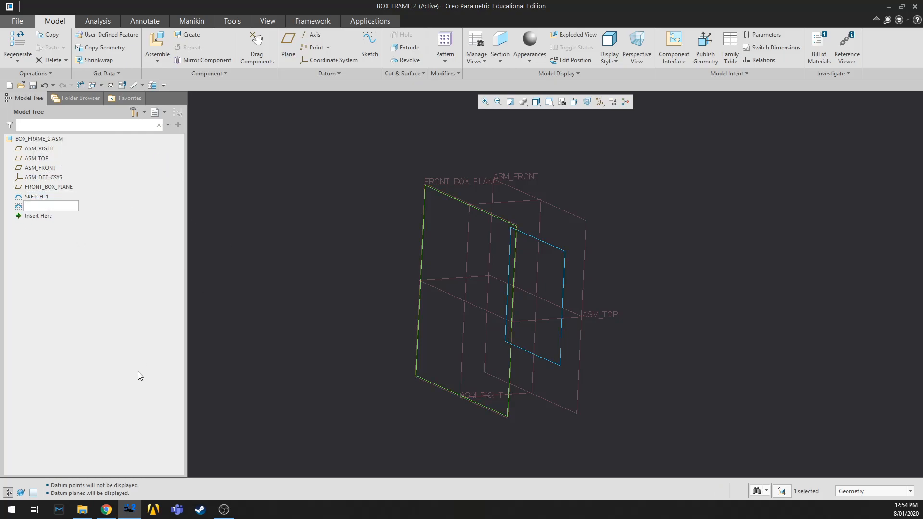
type("Sketch_2")
key("Return")
left_click(326, 250)
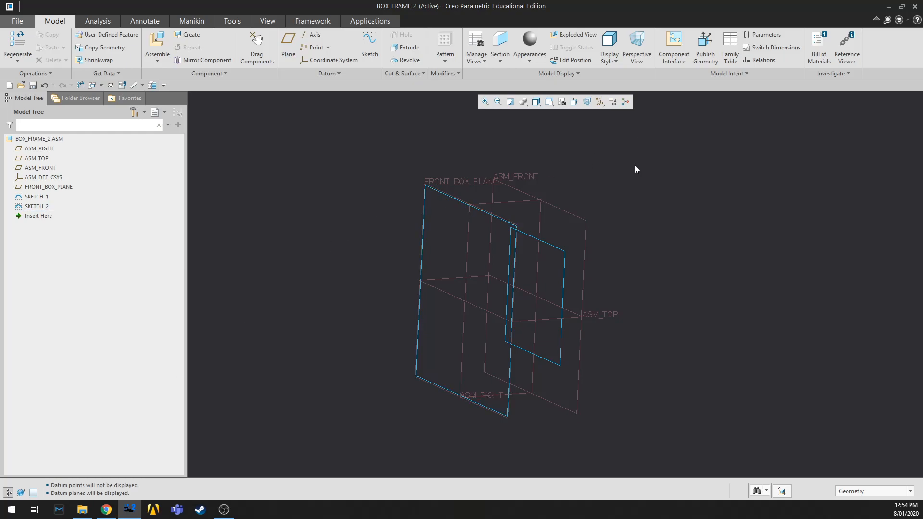
- Turn off the display of all datum axes, points, coordinate systems and planes at once
left_click(607, 107)
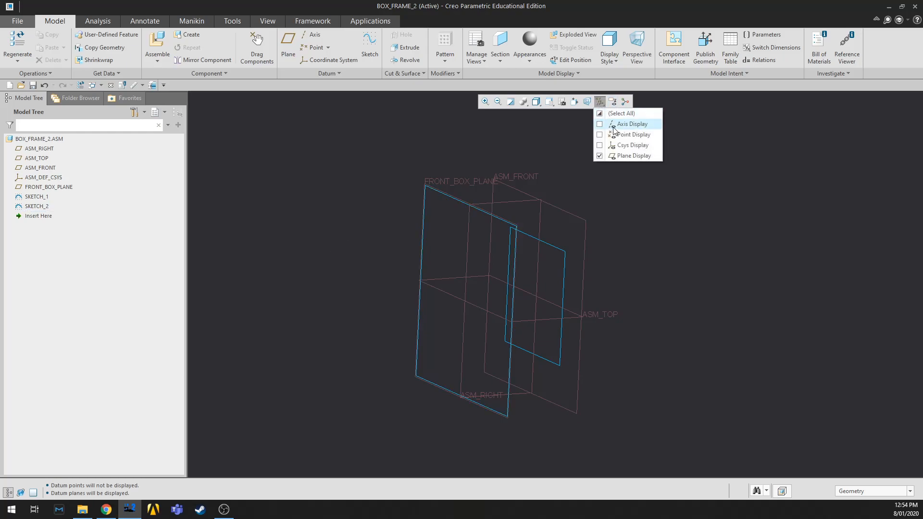
left_click(606, 114)
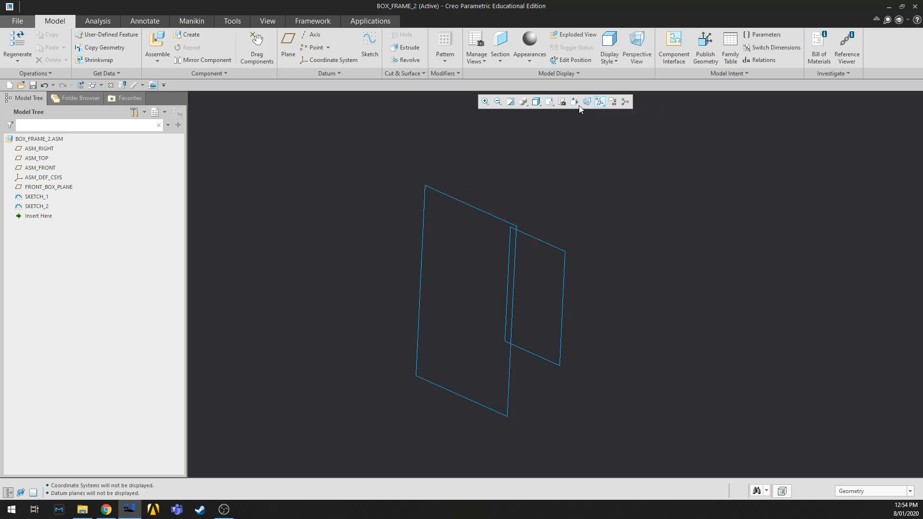
left_click(604, 101)
left_click(620, 113)
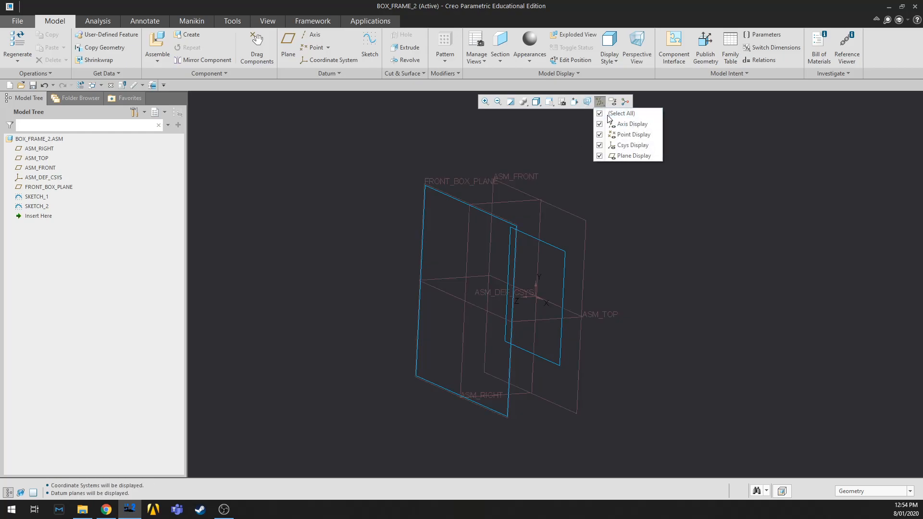
left_click(622, 114)
middle_click_drag(635, 230, 580, 357)
scroll(575, 415, "up", 1)
scroll(603, 269, "down", 2)
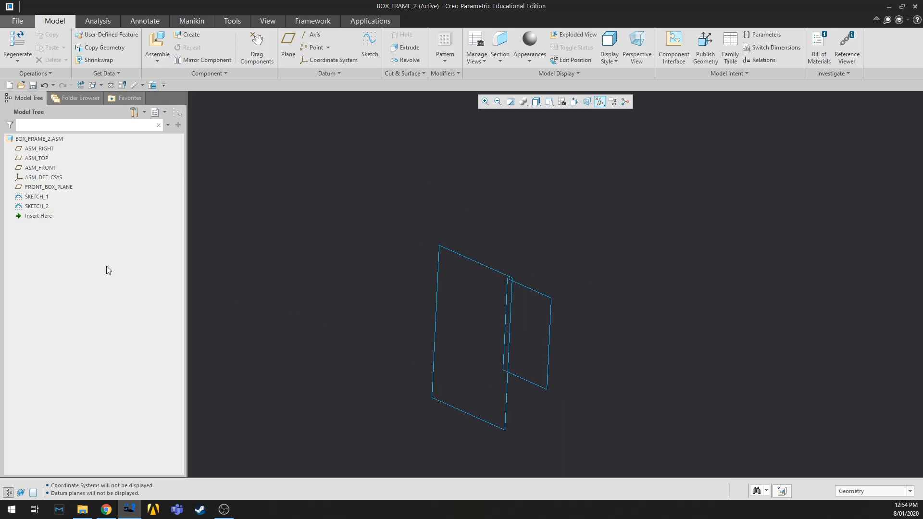
- Create a new Framework project with the project shortcut Box_frame
left_click(324, 22)
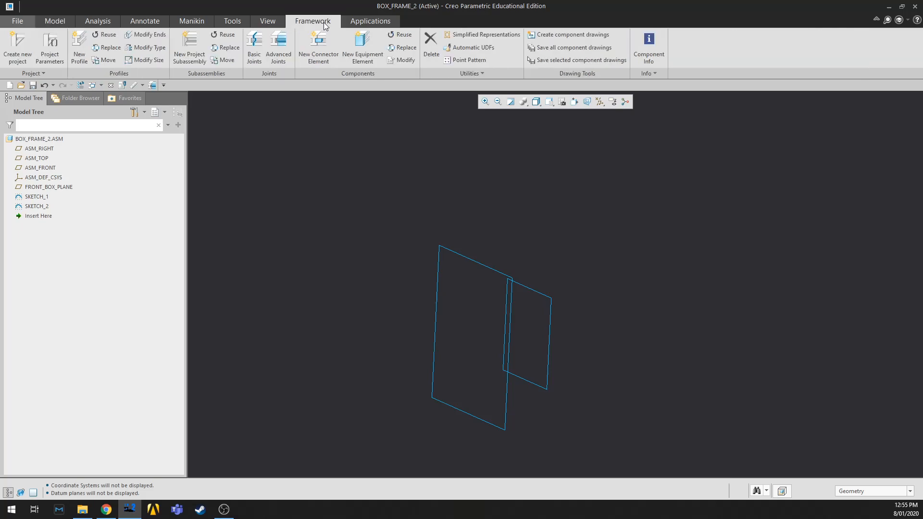
left_click(28, 58)
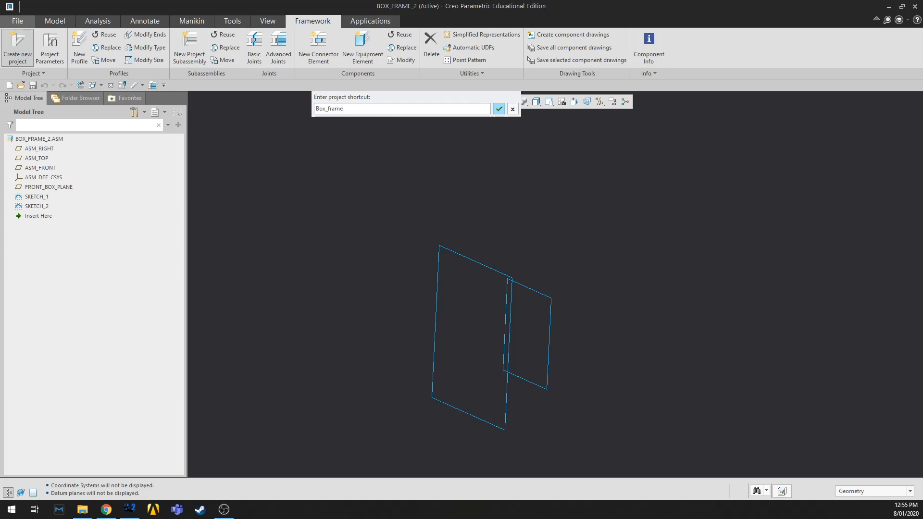
key("Return")
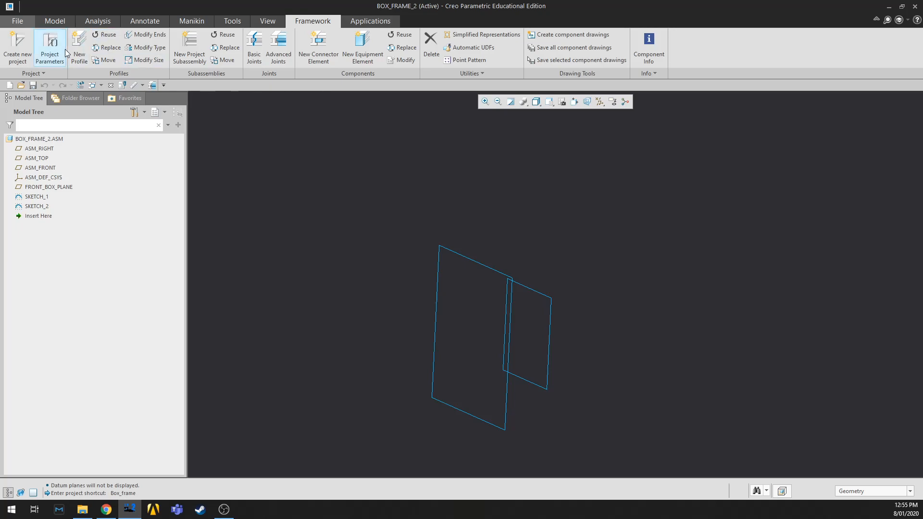
- Enter Orange as the item number prefix for parts in the project parameters
left_click(62, 45)
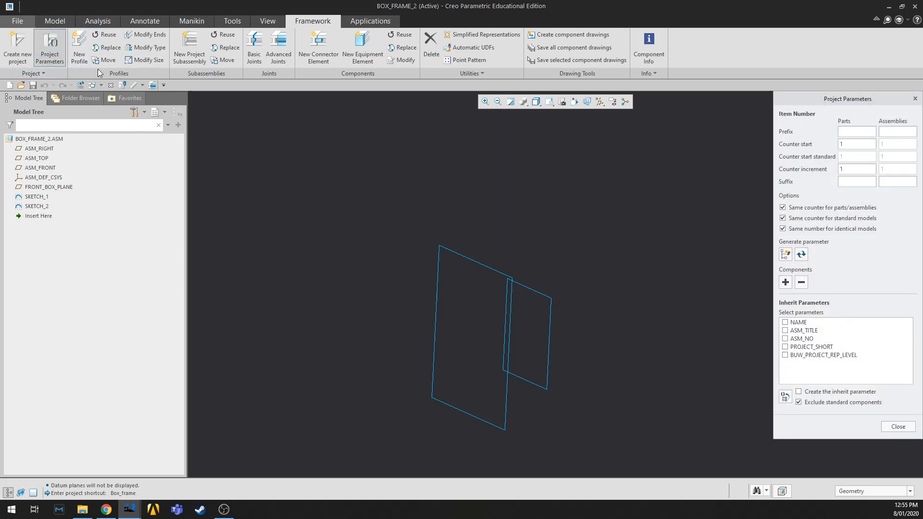
left_click_drag(851, 104, 835, 127)
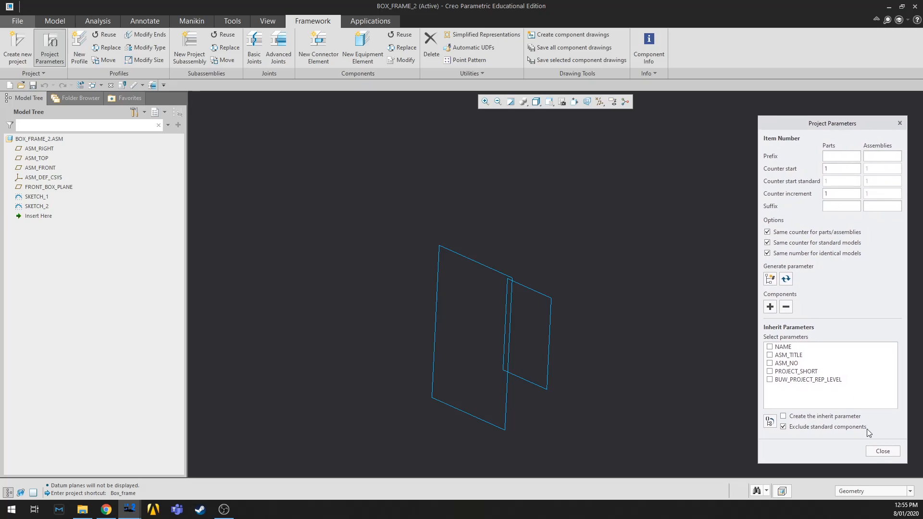
left_click_drag(842, 124, 820, 122)
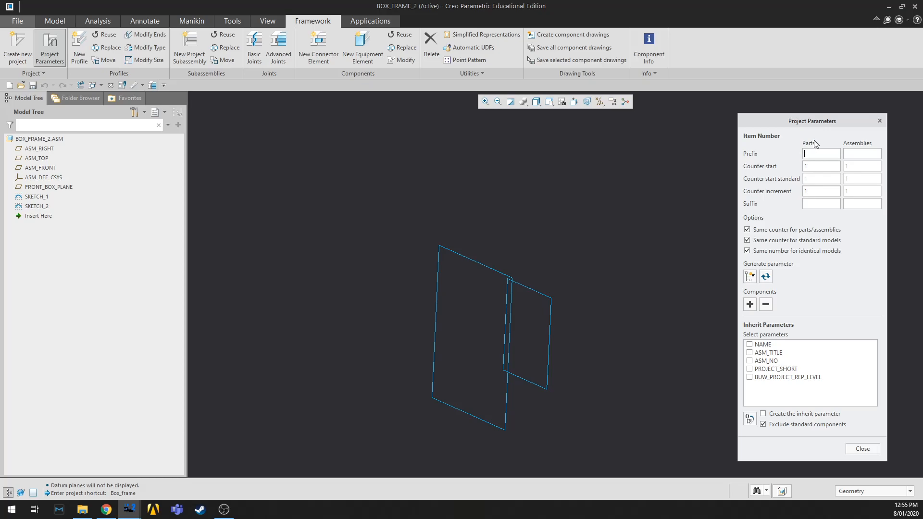
type("Orange")
left_click(862, 450)
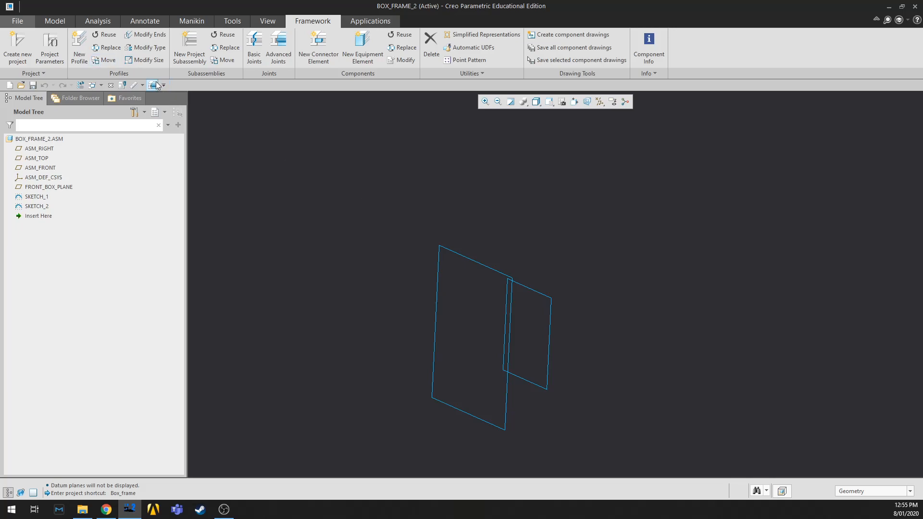
scroll(258, 146, "down", 1)
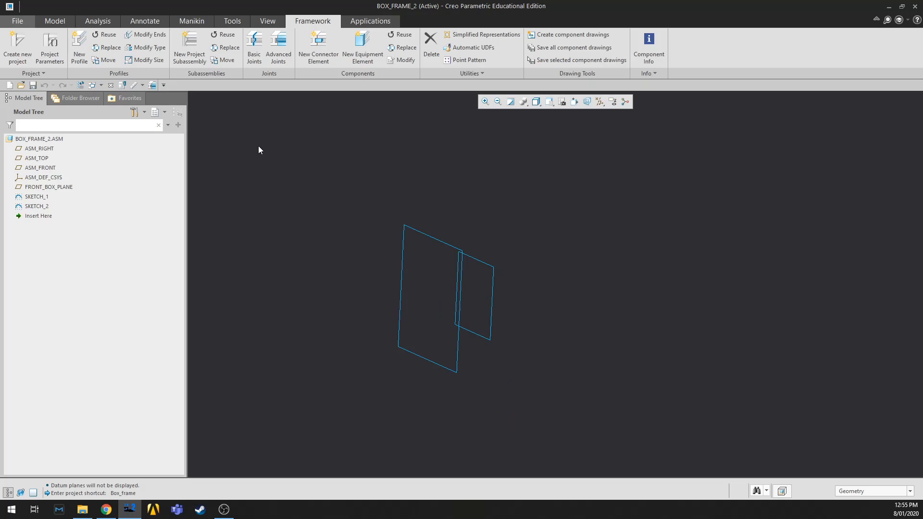
- Start a new profile and choose Square Tube from the Steel Beams MM library
left_click(83, 42)
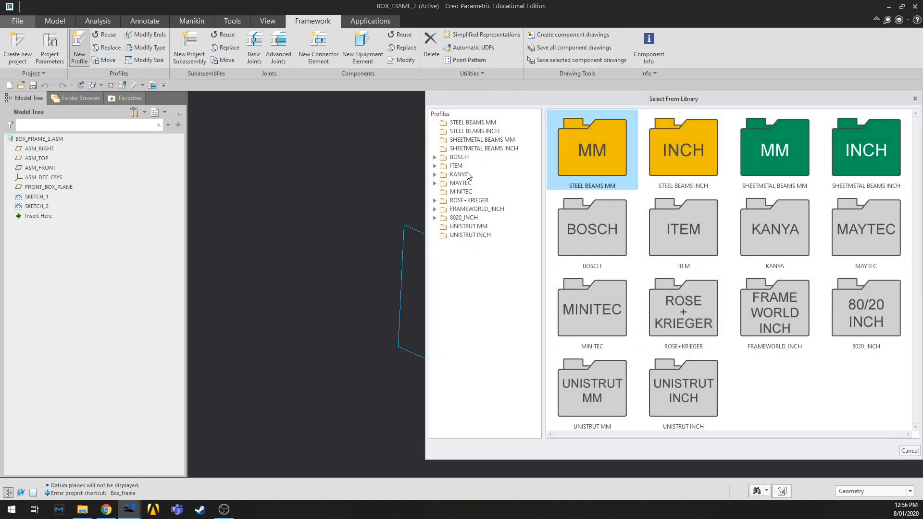
left_click(866, 149)
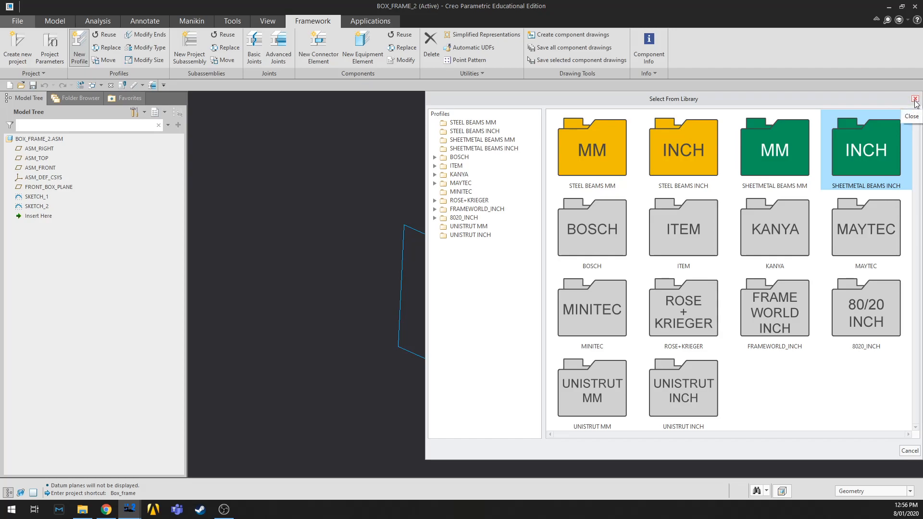
left_click_drag(852, 96, 832, 103)
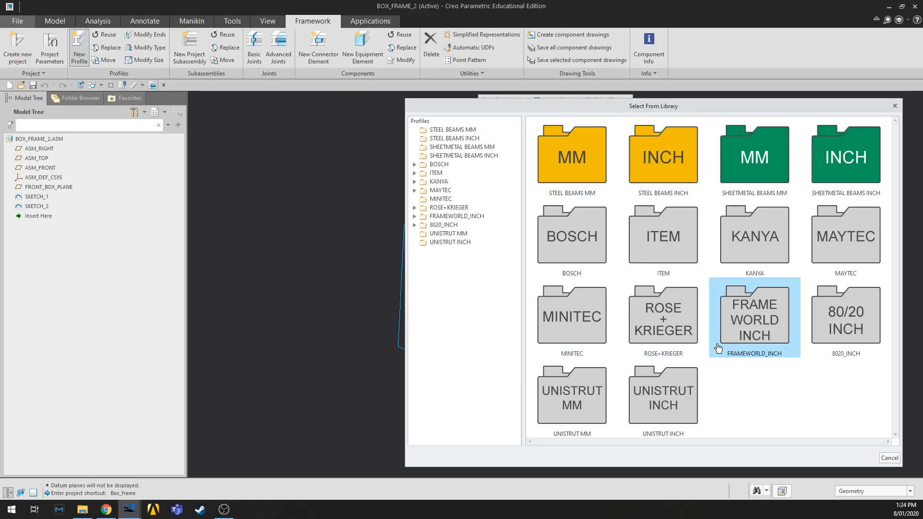
double_click(575, 167)
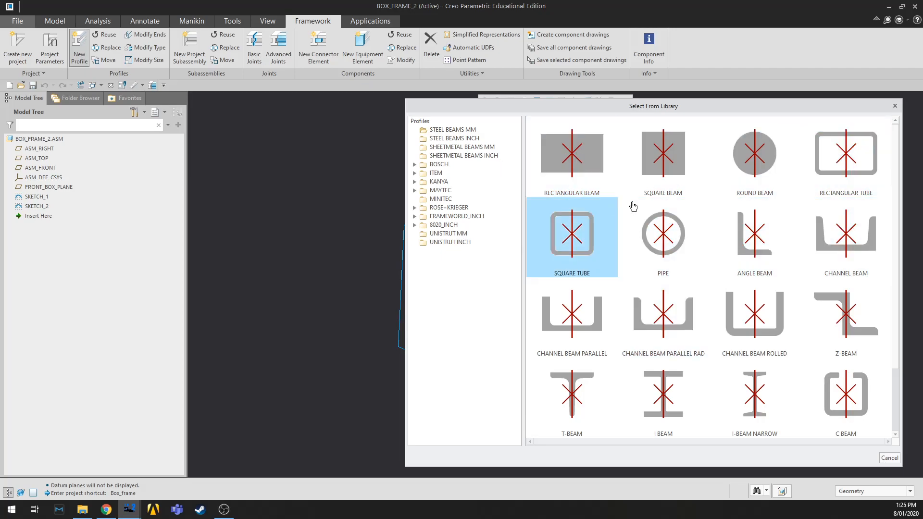
scroll(720, 313, "down", 1)
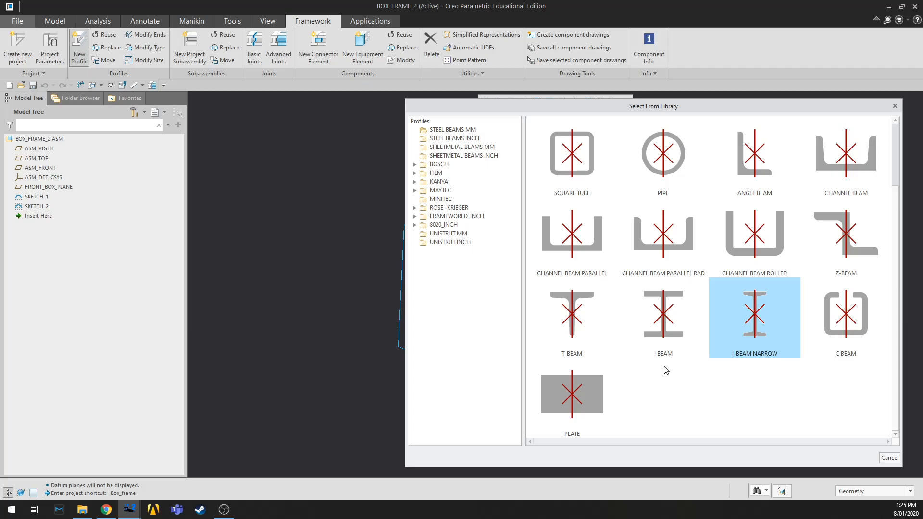
scroll(668, 365, "up", 2)
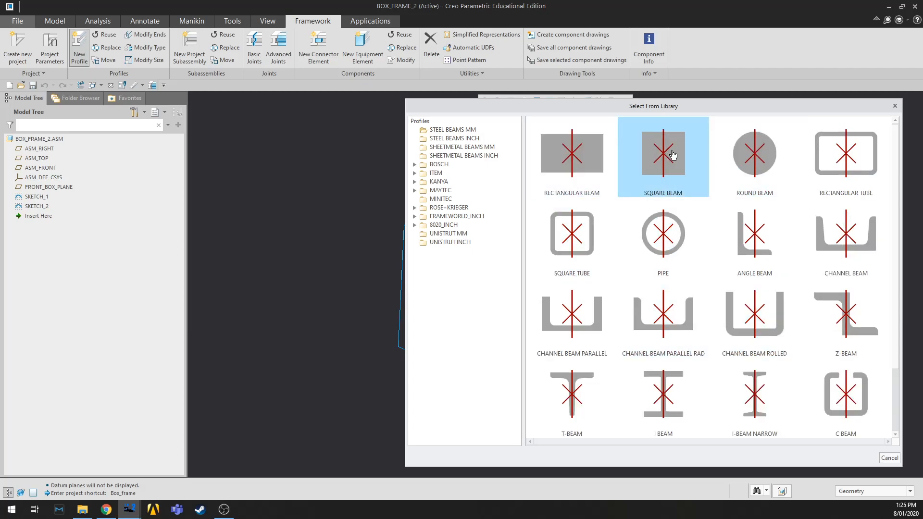
left_click_drag(574, 106, 542, 84)
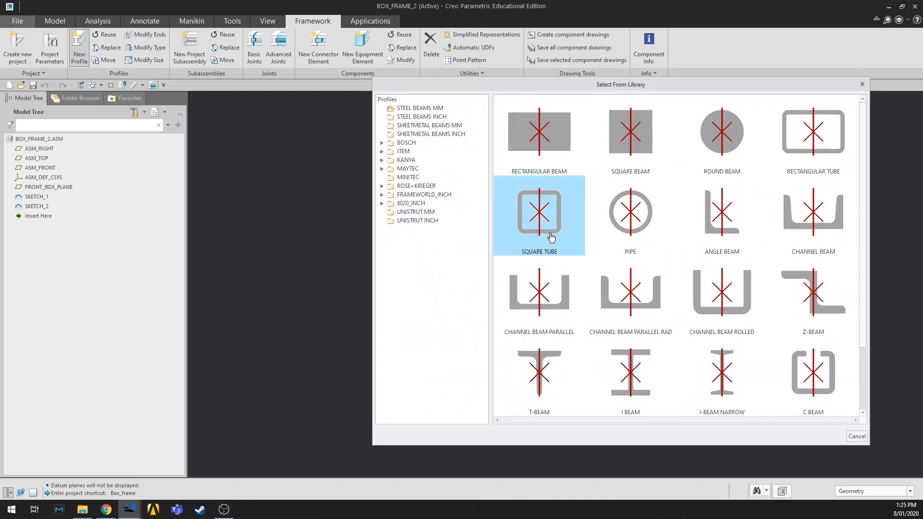
double_click(552, 238)
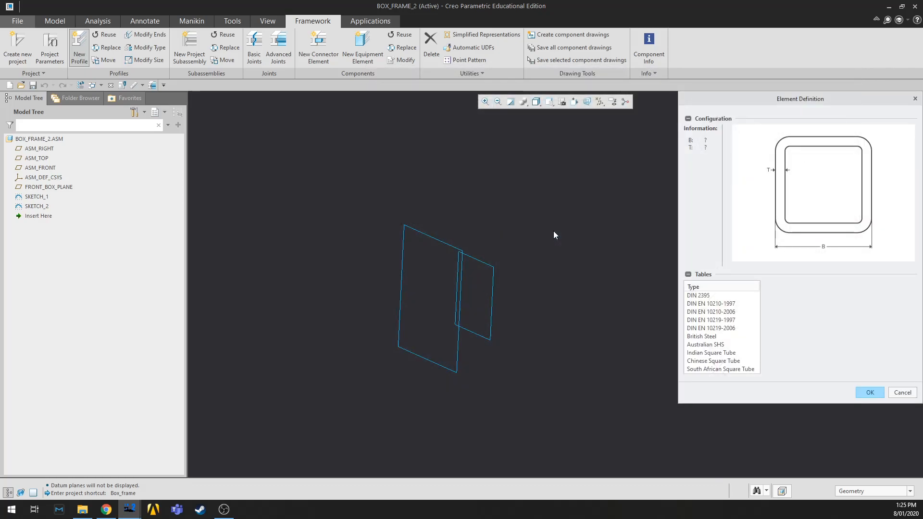
- Define the square tube with the Australian SHS standard in size 25*1.6 SHS
left_click(714, 297)
left_click(715, 304)
left_click(727, 313)
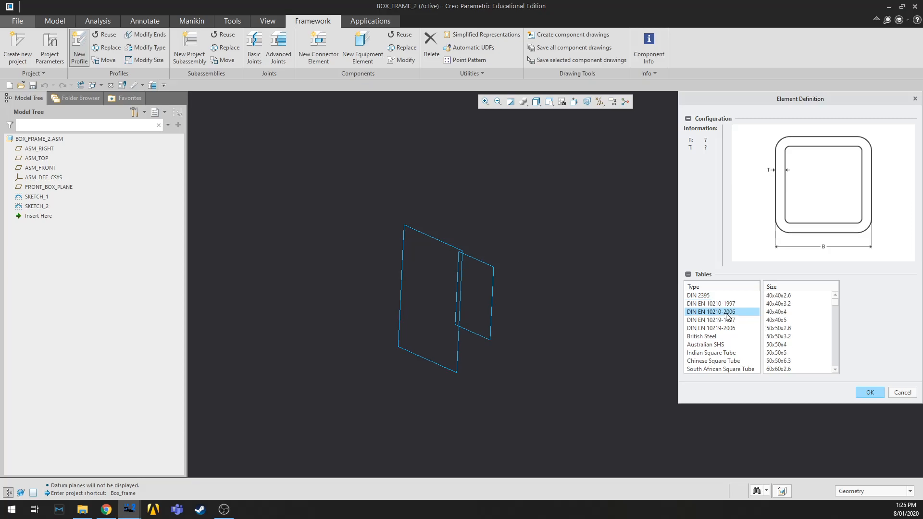
scroll(798, 327, "up", 2)
left_click(717, 296)
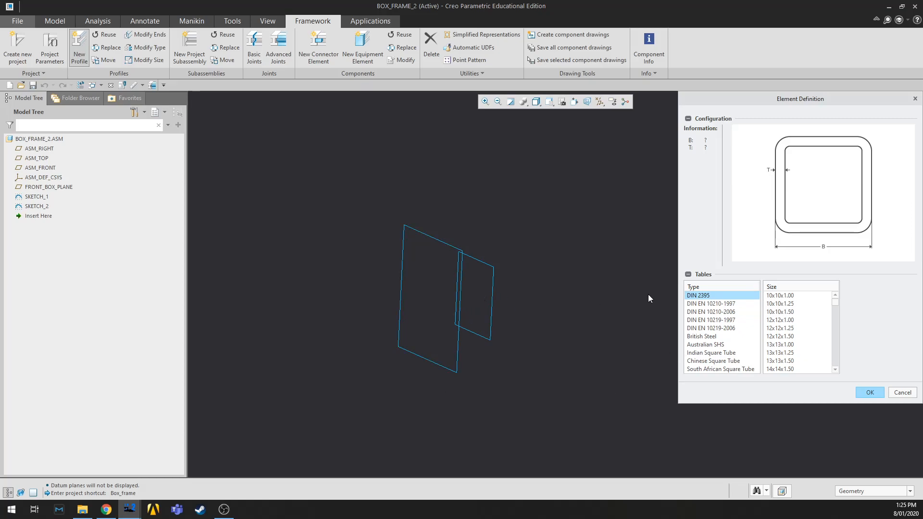
left_click(707, 345)
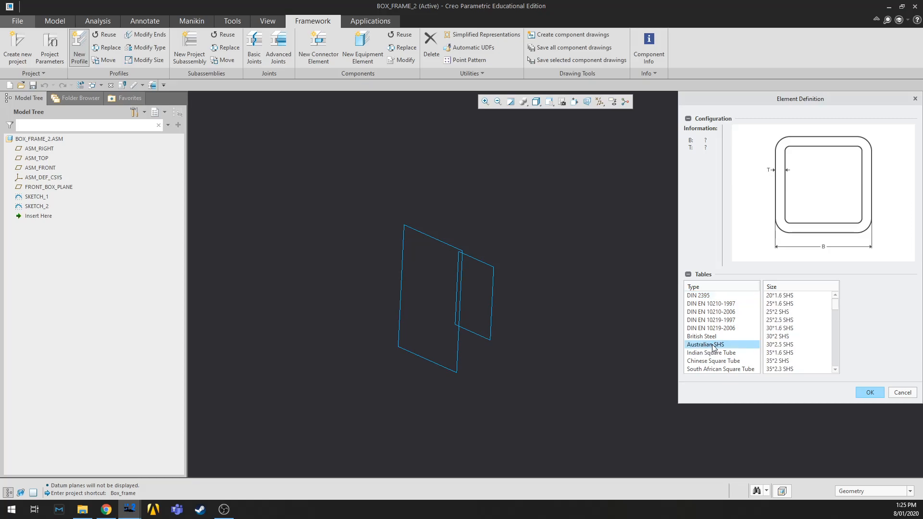
left_click(787, 304)
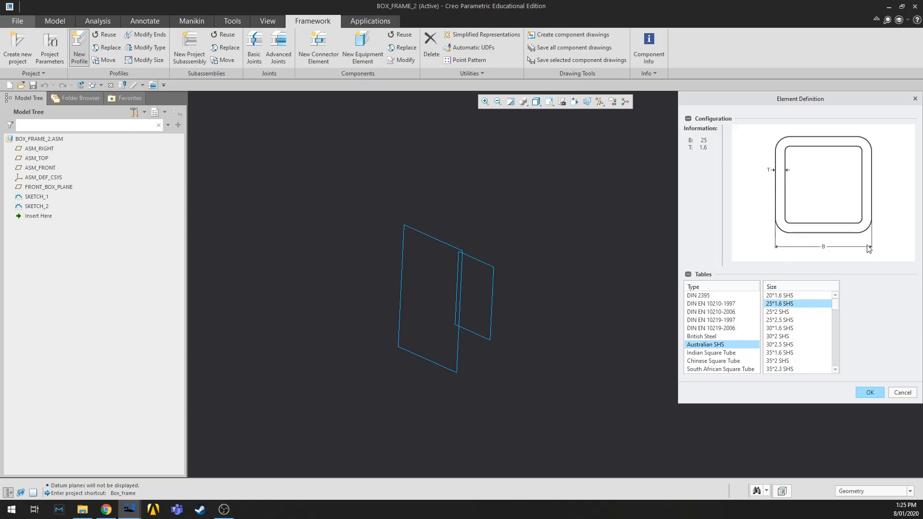
left_click(870, 393)
- Place the square tube profile along the upper line of the larger square sketch, keeping the automatic orientation plane
scroll(378, 360, "up", 1)
scroll(638, 366, "up", 3)
scroll(448, 363, "down", 2)
scroll(598, 399, "down", 2)
scroll(558, 229, "down", 2)
left_click(555, 225)
left_click(838, 333)
scroll(635, 177, "up", 2)
scroll(630, 192, "down", 2)
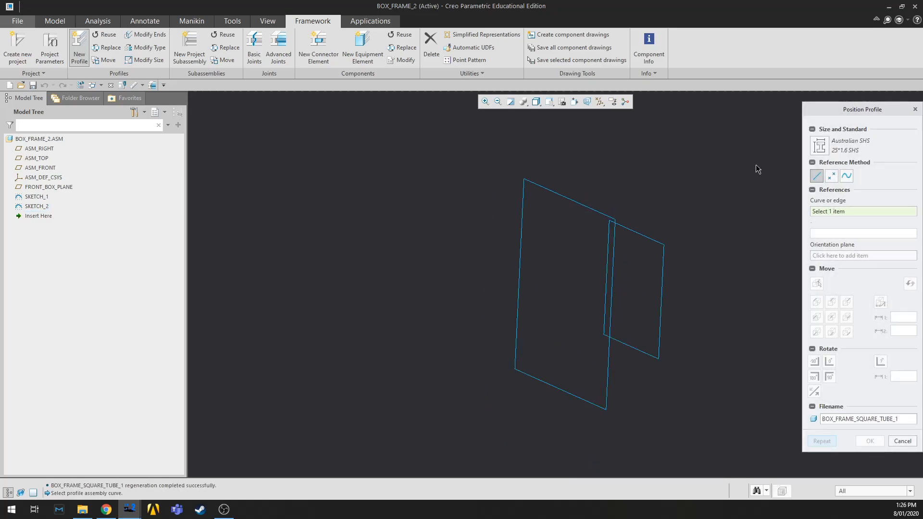
mouse_move(682, 274)
middle_mouse_down()
mouse_move(665, 273)
mouse_move(542, 173)
middle_mouse_up()
left_click(584, 204)
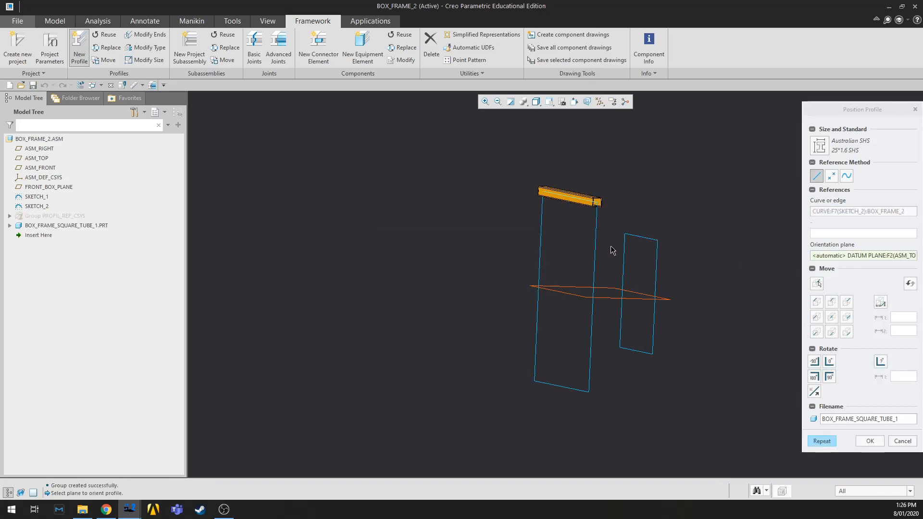
scroll(599, 233, "down", 3)
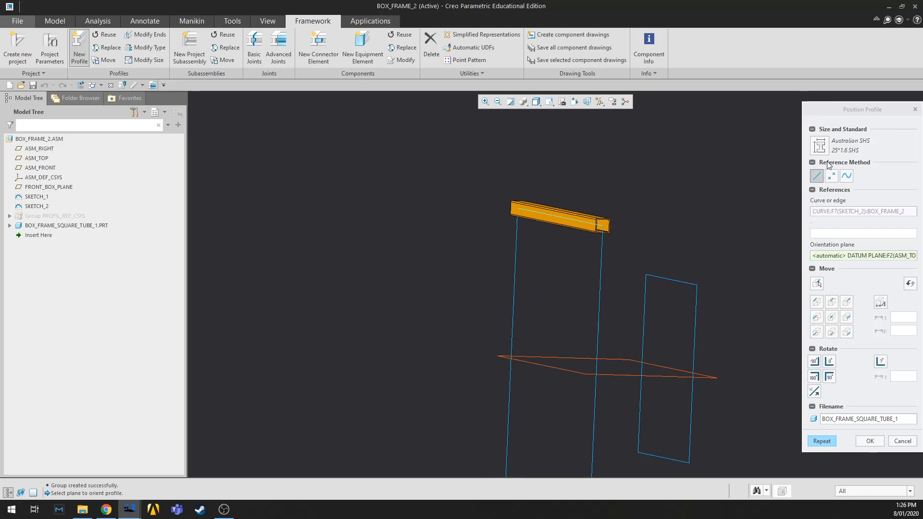
scroll(687, 283, "up", 3)
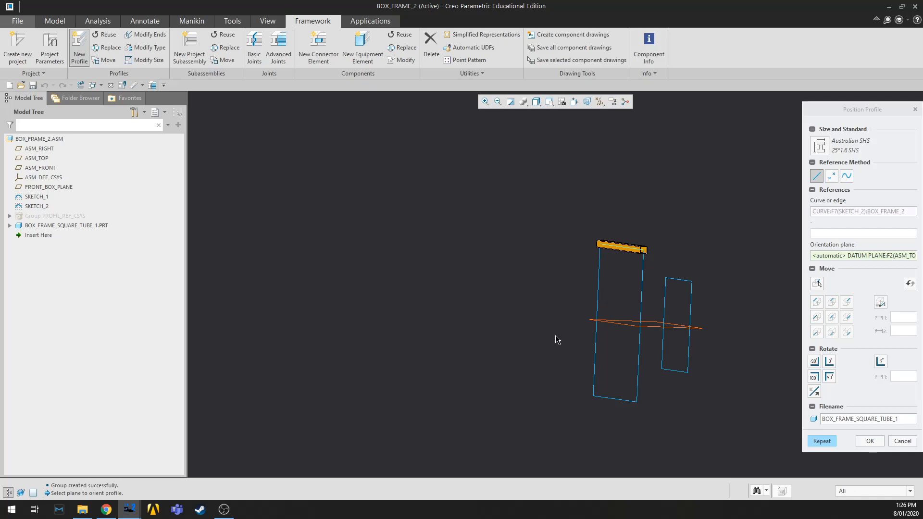
- Examine the placed tube's end and how its cross-section sits relative to the sketch line
scroll(573, 302, "up", 1)
mouse_move(701, 295)
middle_mouse_down()
mouse_move(679, 303)
mouse_move(706, 291)
middle_mouse_up()
middle_click_drag(666, 237, 660, 237)
scroll(642, 260, "down", 3)
scroll(639, 255, "up", 1)
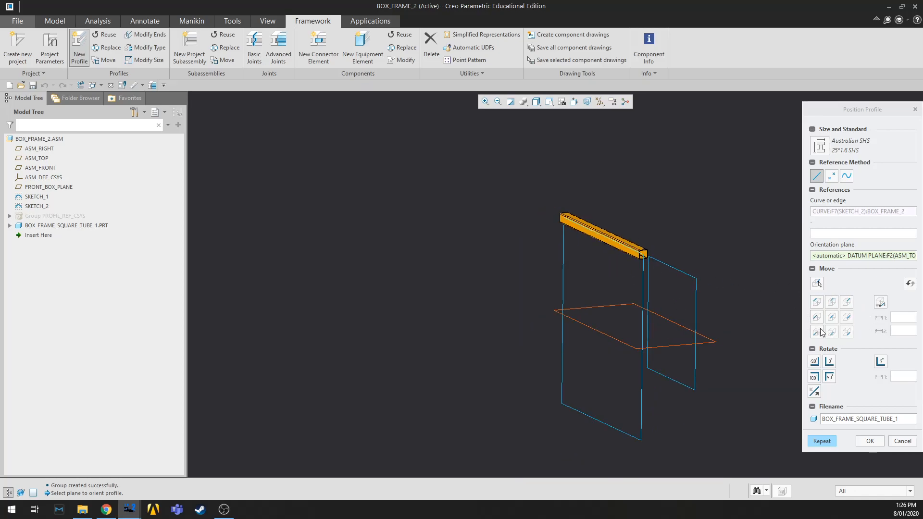
scroll(730, 295, "down", 1)
scroll(596, 311, "down", 2)
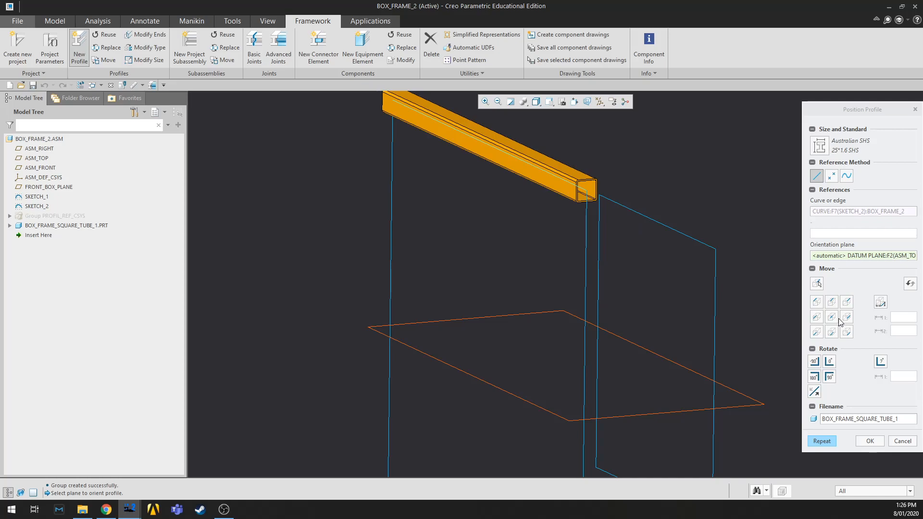
middle_click_drag(589, 208, 562, 183)
scroll(585, 188, "down", 2)
middle_click_drag(626, 234, 601, 187)
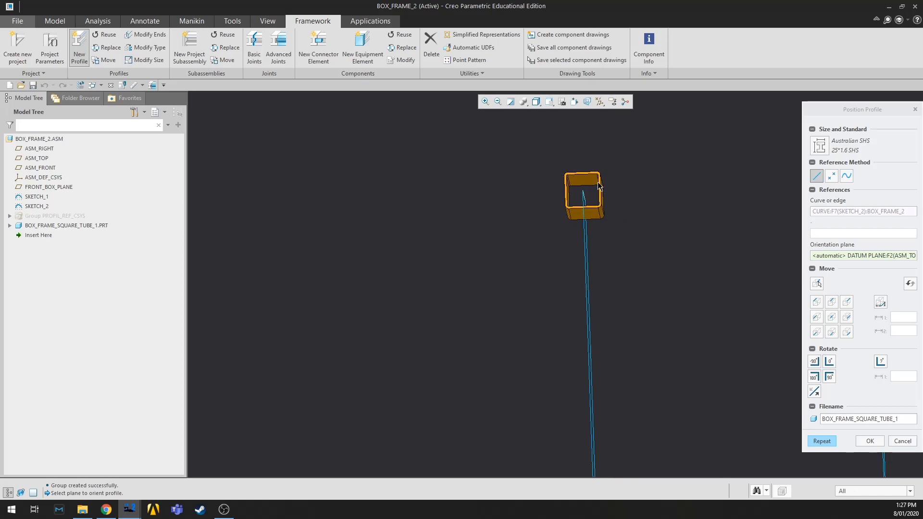
- Try aligning the tube on its reference line by opposite corners, the centre and one side of its section
left_click(817, 303)
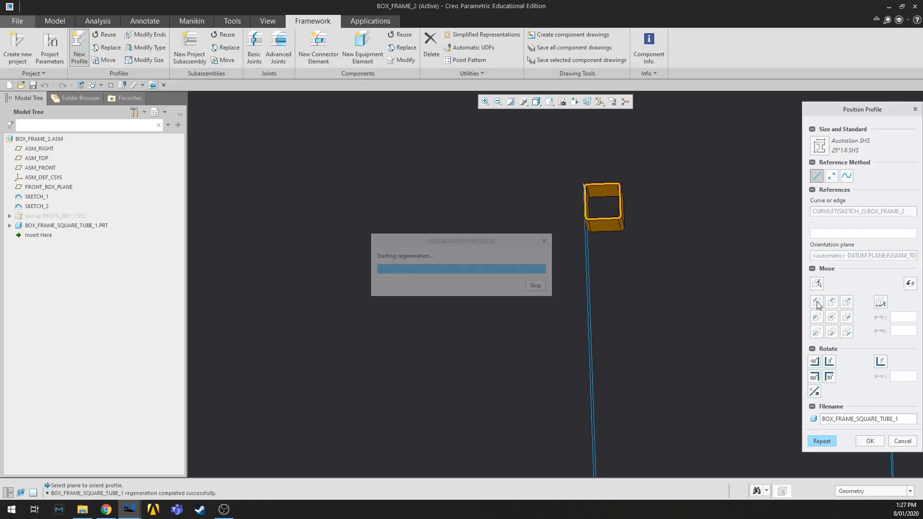
key("ctrl+d")
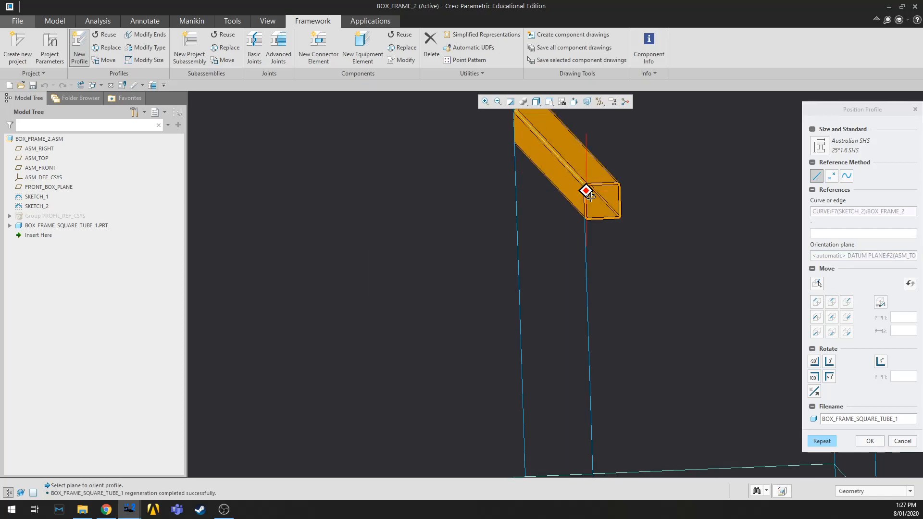
left_click(848, 332)
middle_click_drag(633, 255, 635, 238)
left_click(832, 317)
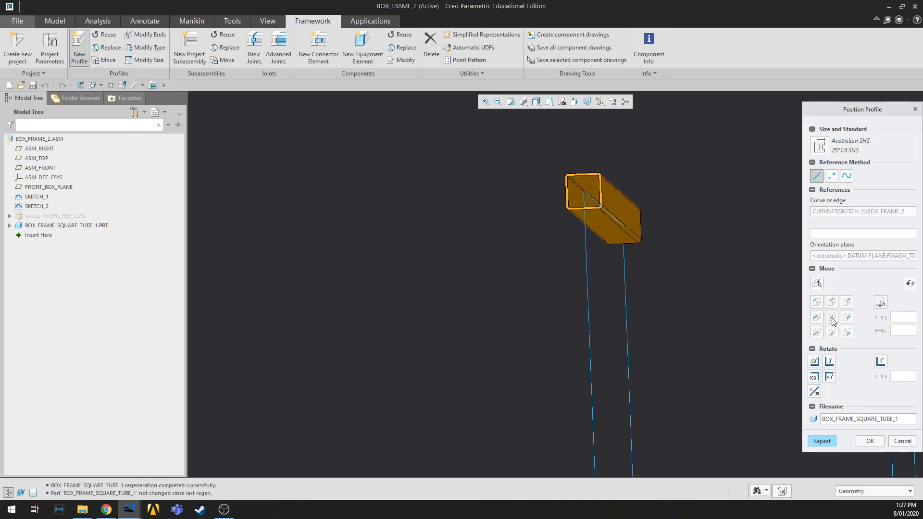
left_click(817, 317)
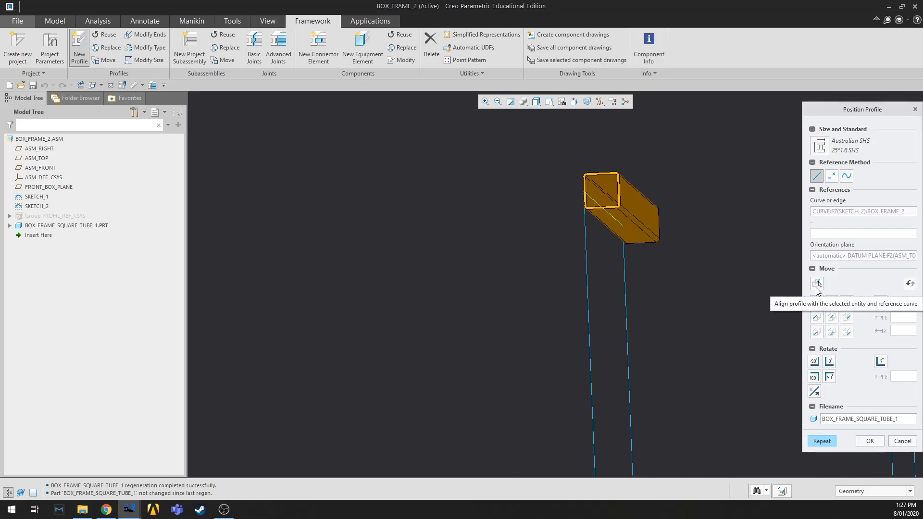
- Reset the tube to its centred position on the reference line and toggle the offset values on and off
left_click(816, 285)
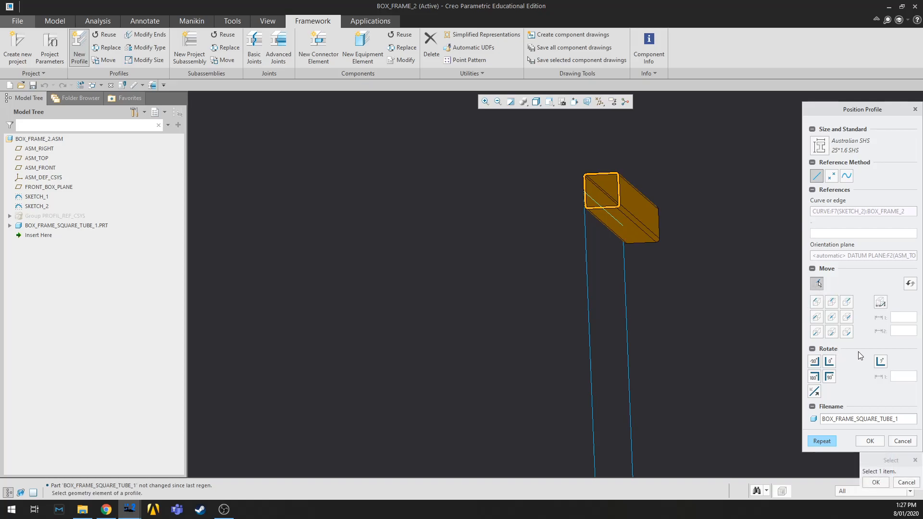
left_click(911, 284)
middle_click_drag(671, 225, 672, 229)
left_click(881, 302)
middle_click_drag(688, 233, 688, 236)
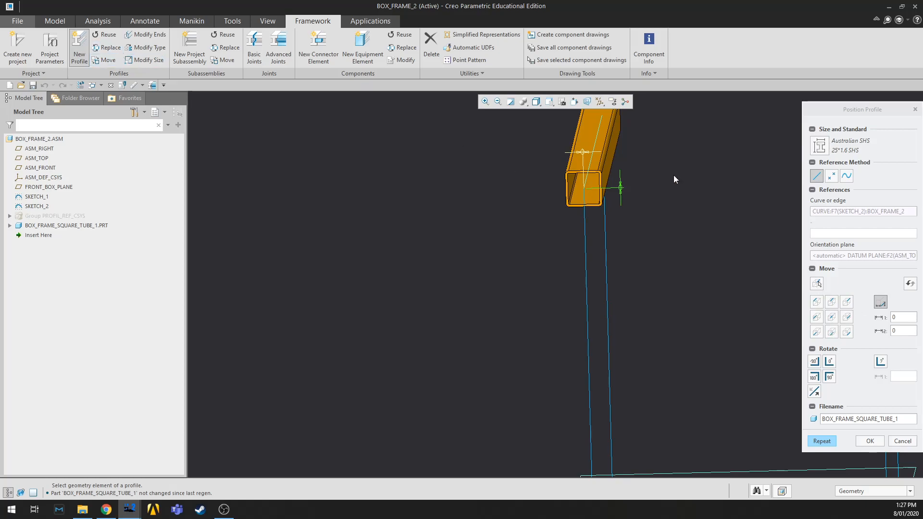
middle_click_drag(678, 293, 888, 319)
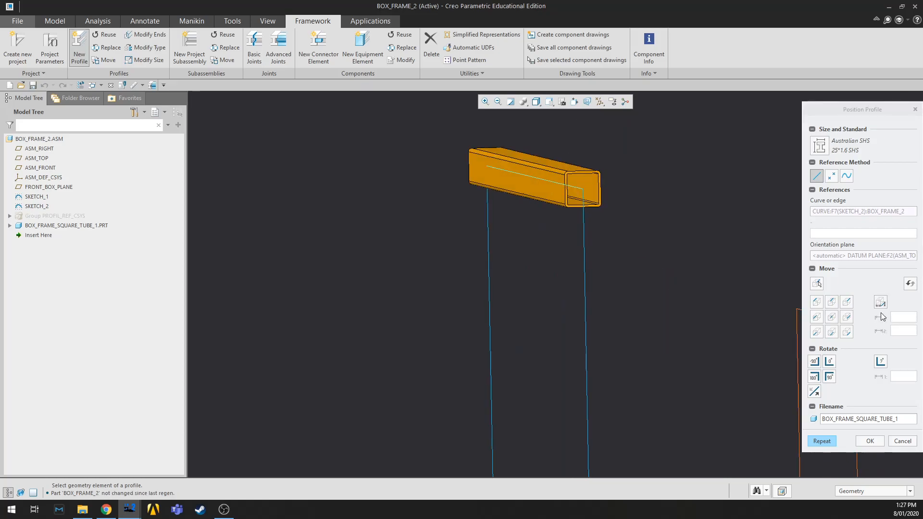
- Accept the first tube's placement along the larger square's upper line and repeat the profile for another placement
scroll(592, 284, "down", 3)
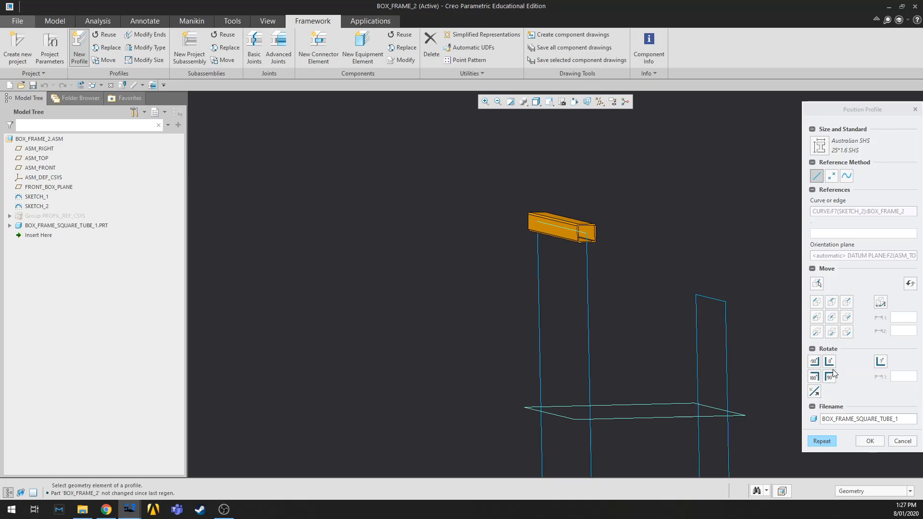
middle_click_drag(610, 296, 608, 298)
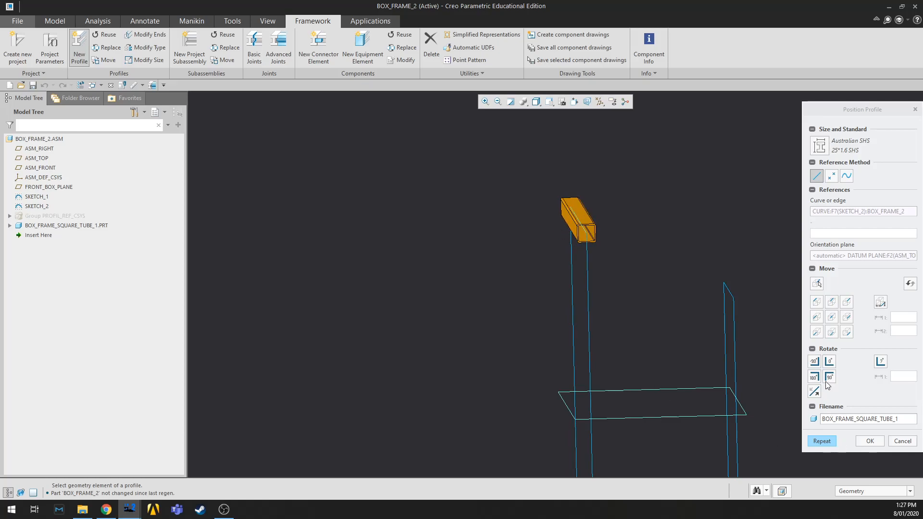
scroll(652, 357, "up", 1)
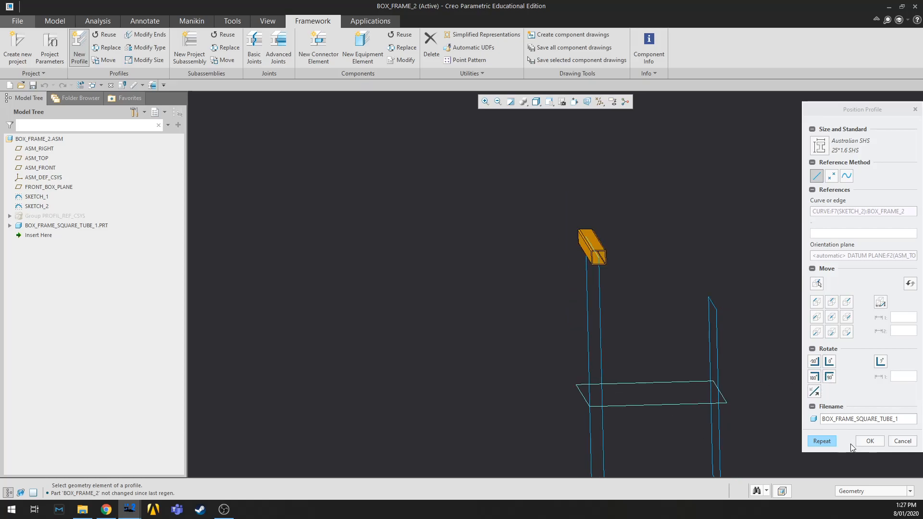
middle_click(668, 324)
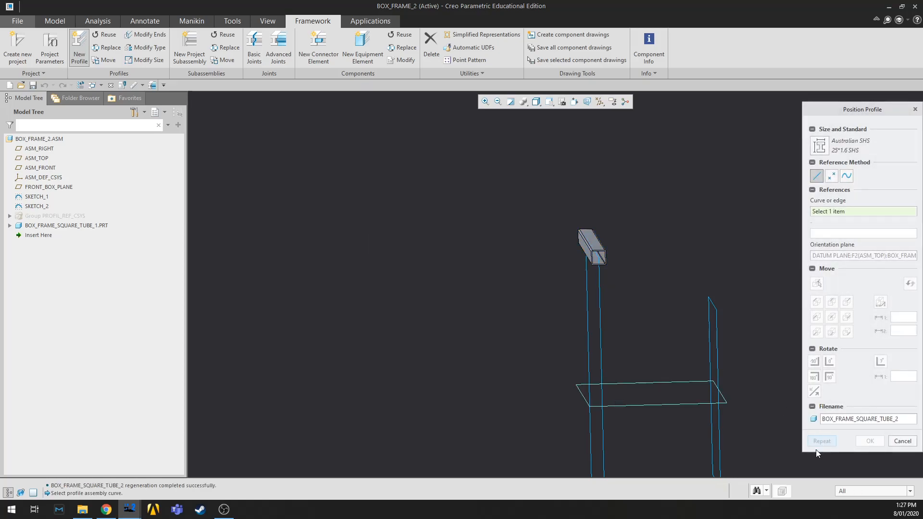
middle_click_drag(687, 371, 678, 342)
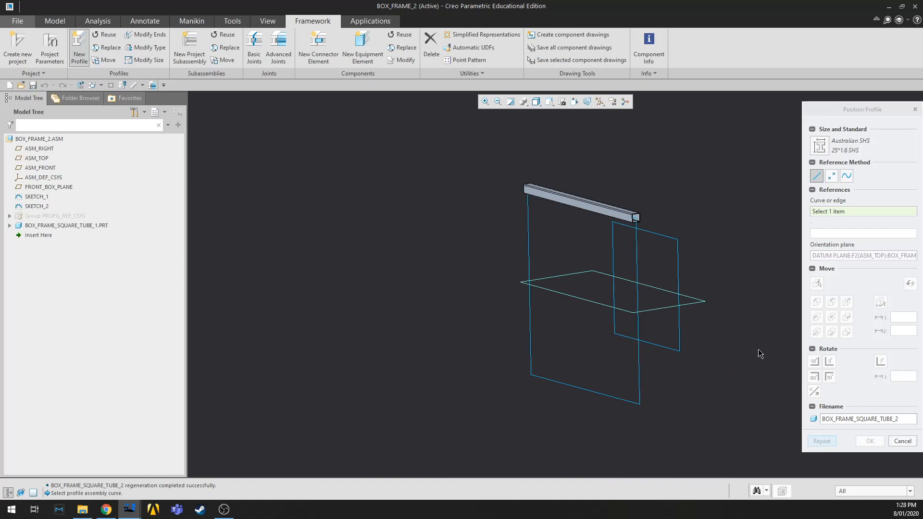
- Check the standard and size in the profile's element definition, closing it without changes
left_click(821, 148)
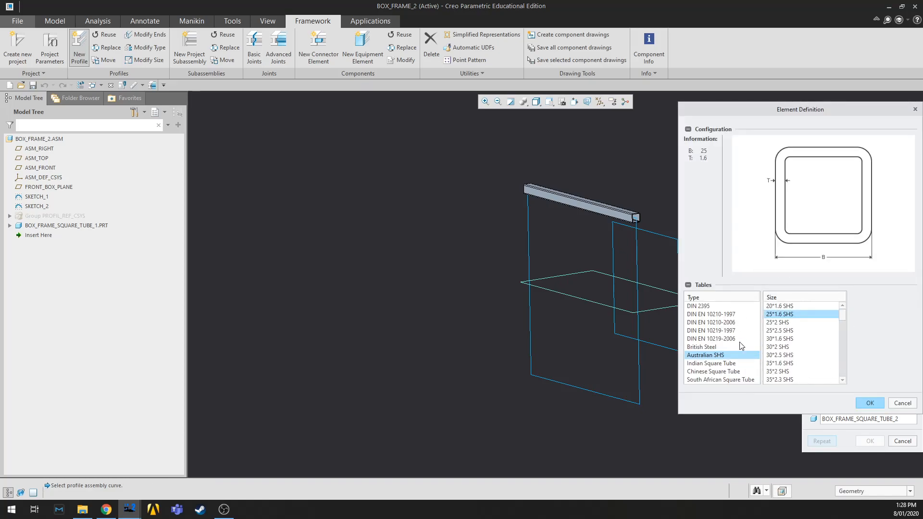
left_click(895, 404)
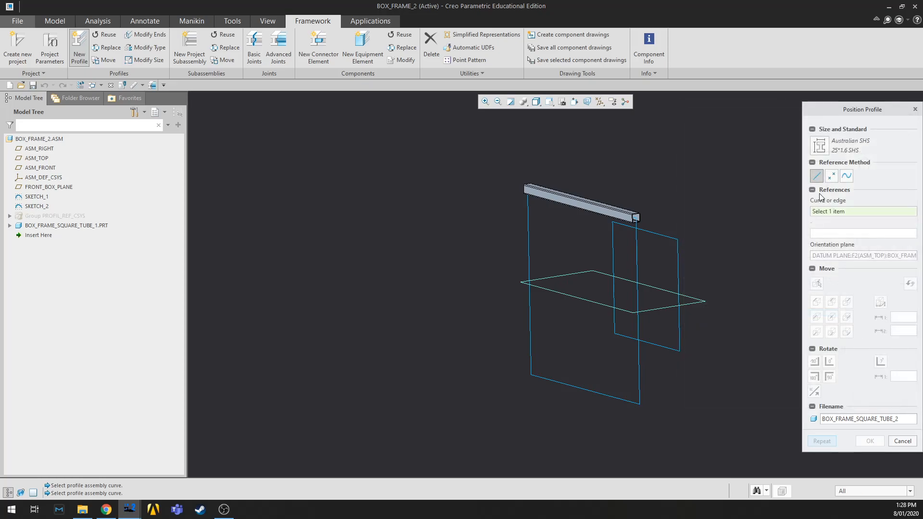
left_click(824, 148)
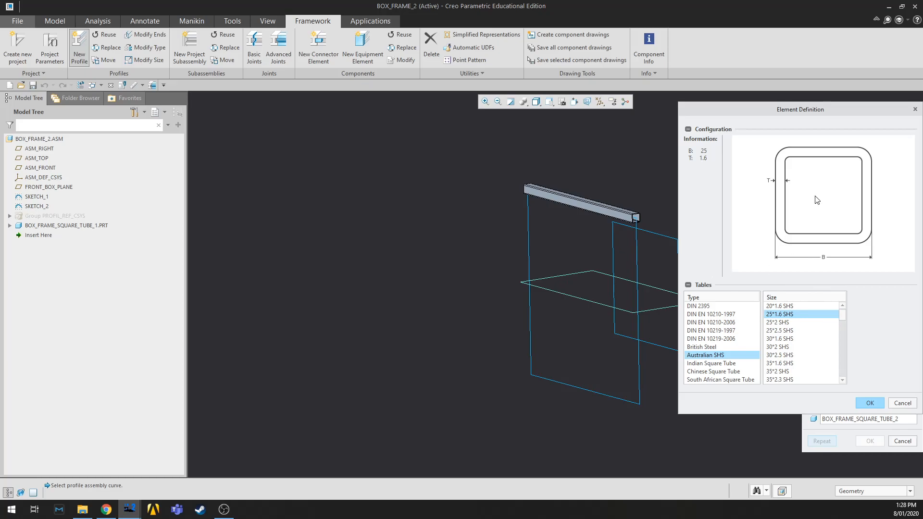
left_click(915, 110)
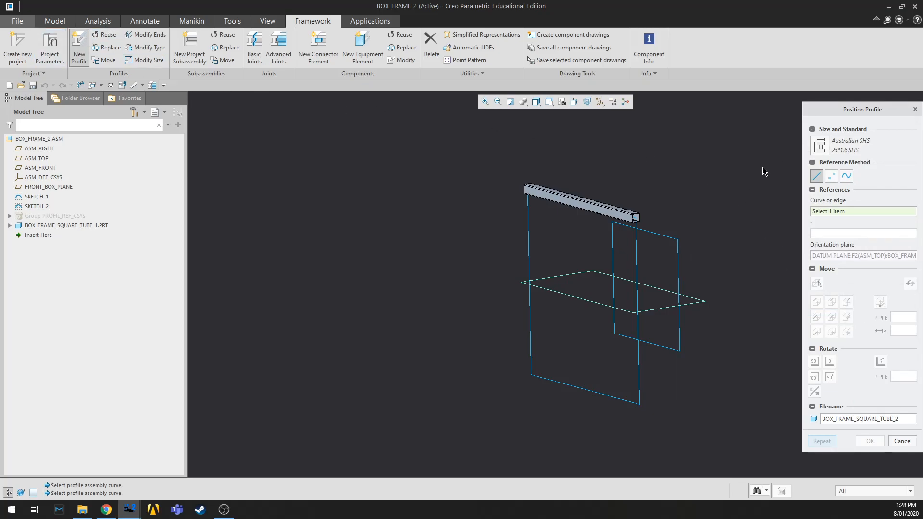
- Place the same square tube along the remaining three lines of the larger square sketch
scroll(655, 312, "up", 2)
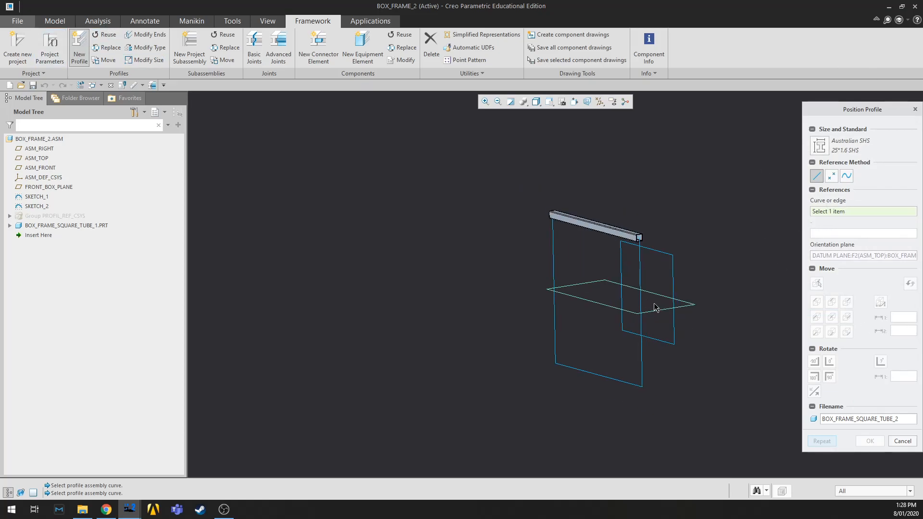
left_click(637, 281)
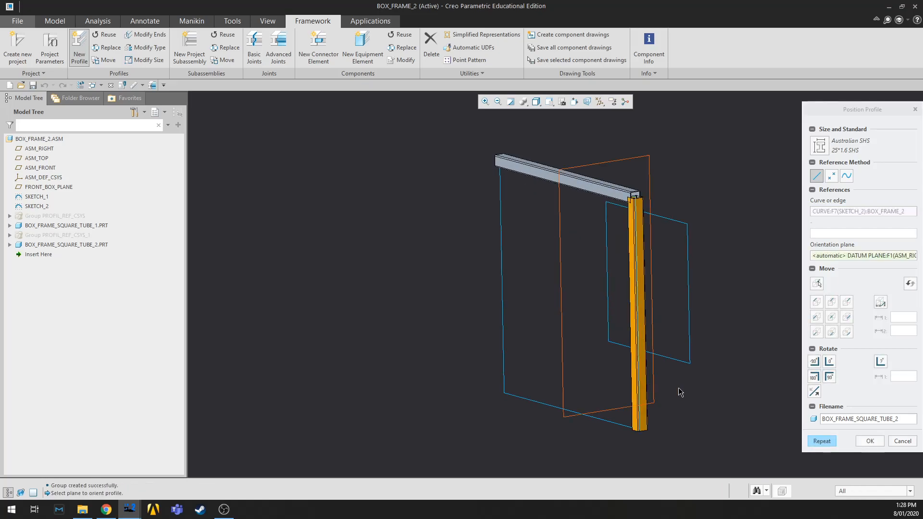
left_click(541, 404)
middle_click(427, 348)
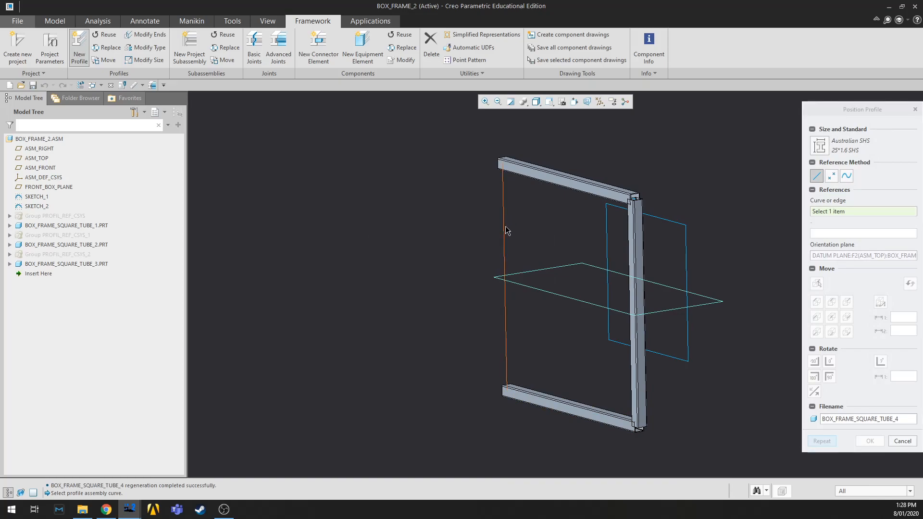
middle_click(407, 217)
middle_click_drag(678, 319, 692, 319)
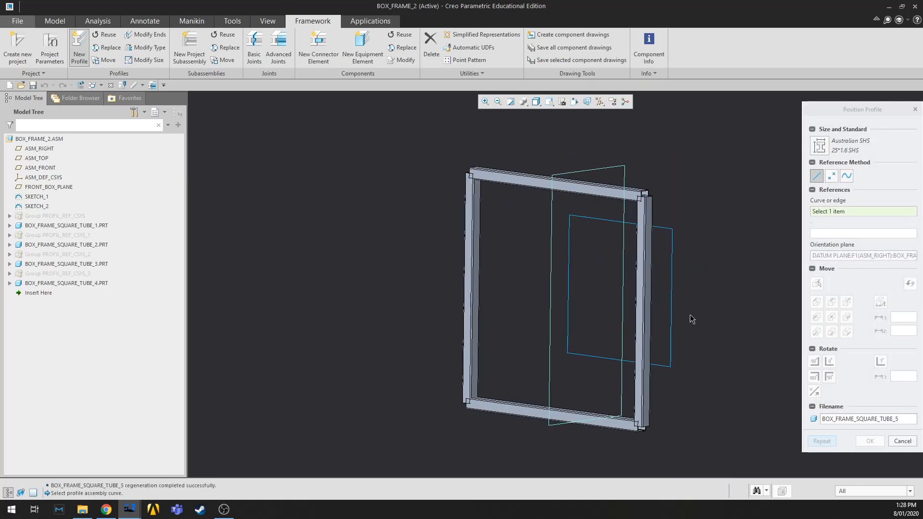
- Place the square tube along all four lines of the smaller square sketch and end the profile placement
left_click(662, 231)
middle_click(702, 274)
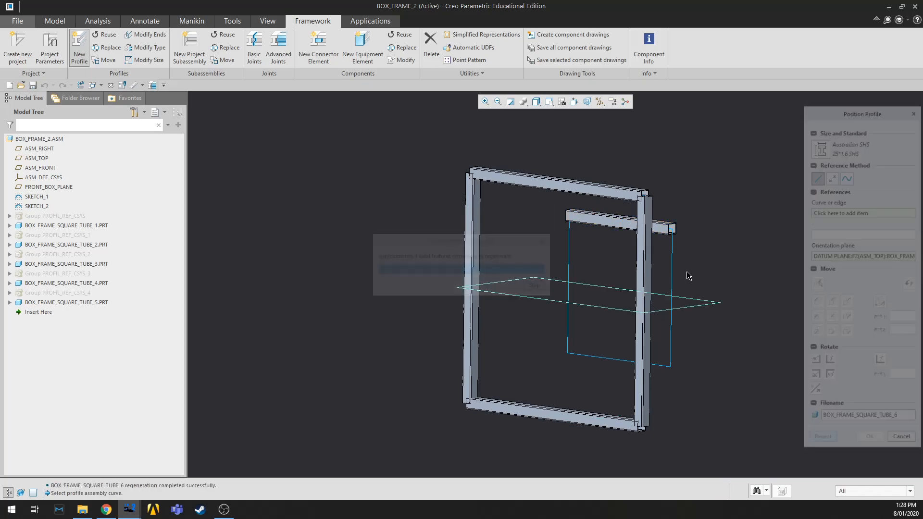
left_click(676, 288)
middle_click(667, 325)
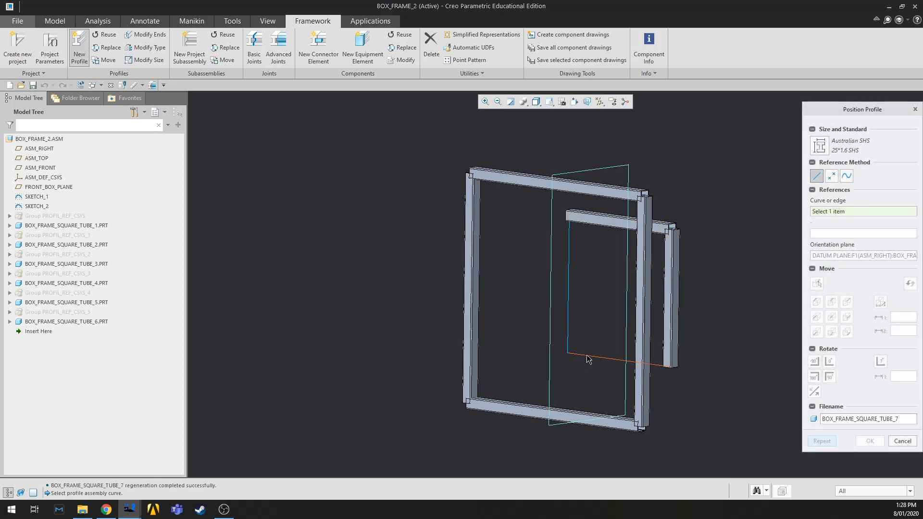
left_click(588, 356)
middle_click(408, 287)
left_click(573, 263)
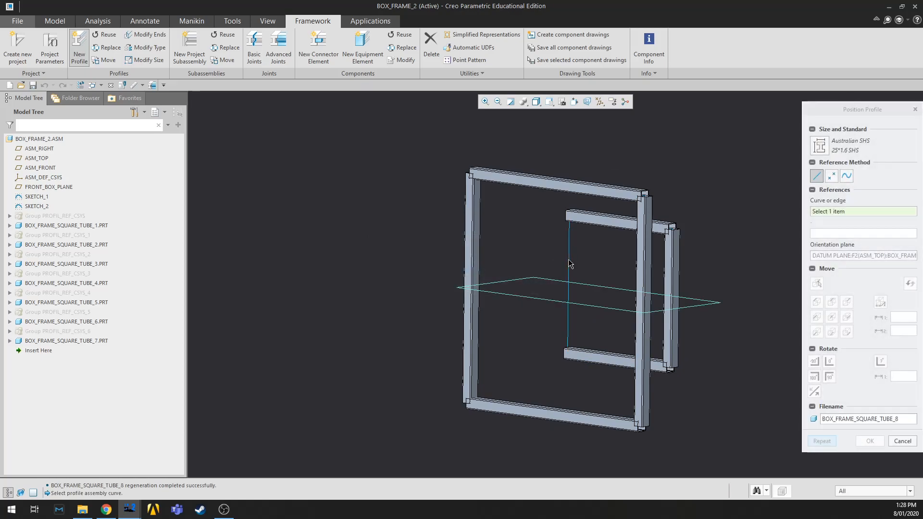
middle_click(358, 204)
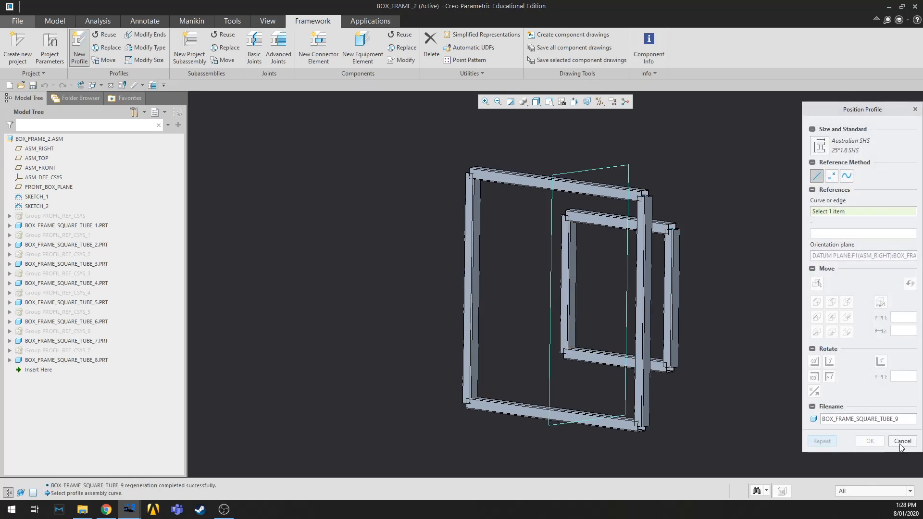
left_click(902, 442)
left_click(895, 336)
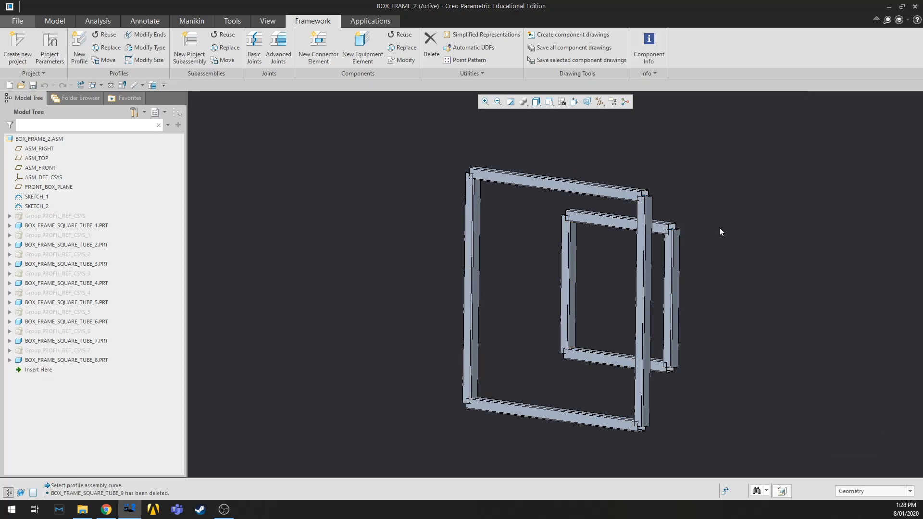
- Inspect the features inside the BOX_FRAME_SQUARE_TUBE_1 part and locate that tube on the larger frame
scroll(722, 238, "up", 2)
scroll(728, 317, "down", 3)
mouse_move(658, 378)
middle_mouse_down()
mouse_move(647, 378)
mouse_move(667, 380)
mouse_move(630, 332)
mouse_move(601, 340)
mouse_move(674, 283)
mouse_move(644, 297)
middle_mouse_up()
scroll(666, 379, "up", 2)
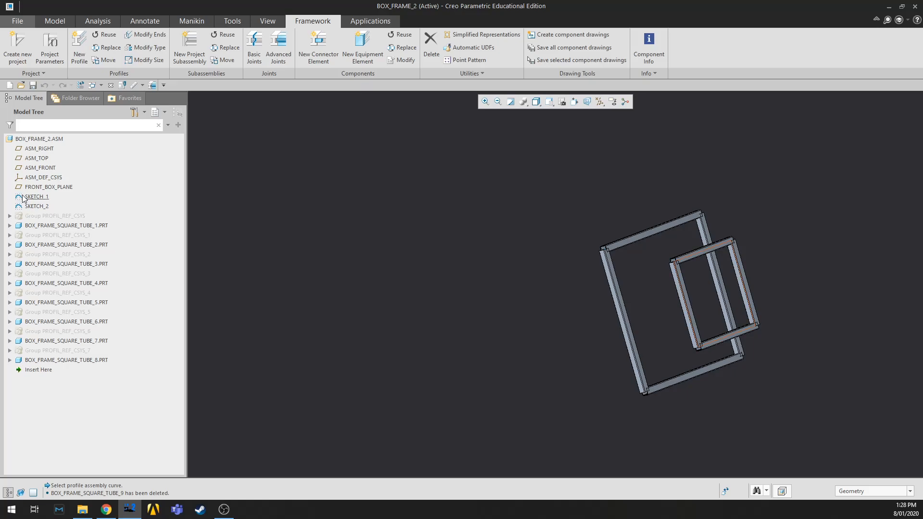
left_click(49, 226)
left_click(9, 225)
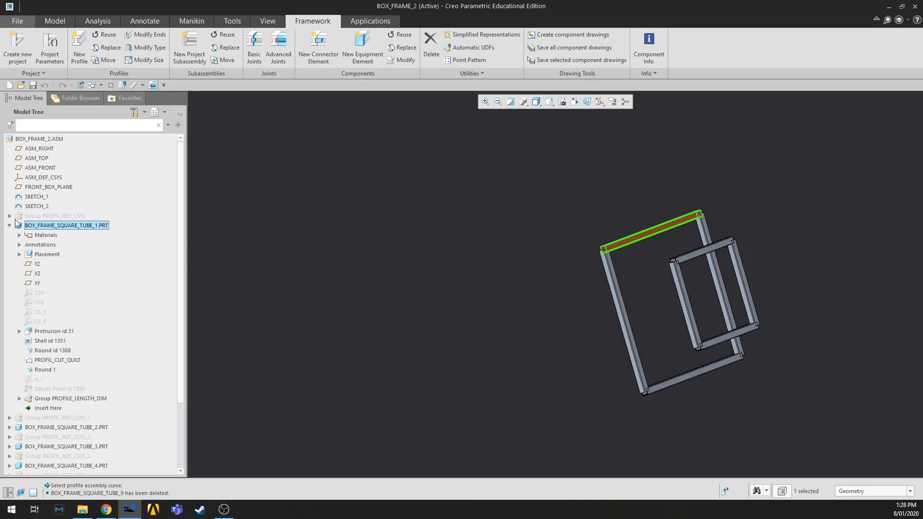
left_click(9, 225)
left_click(66, 226)
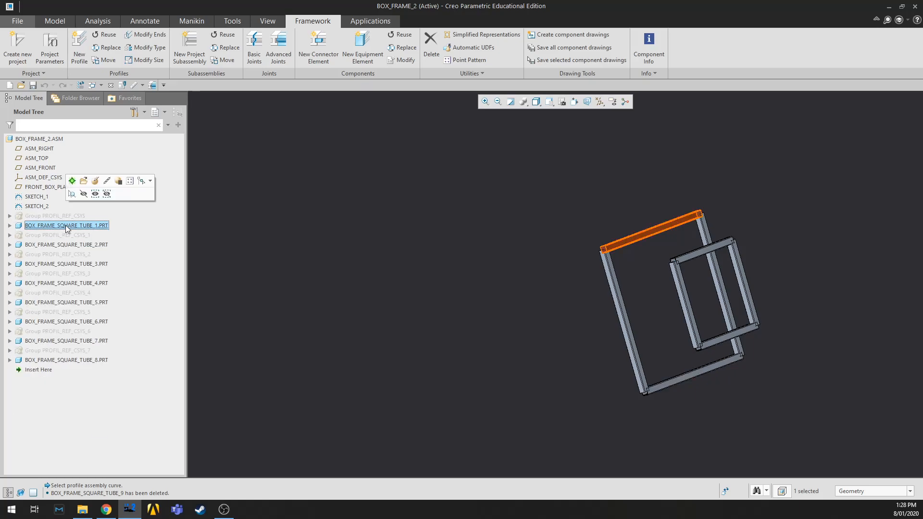
left_click(290, 243)
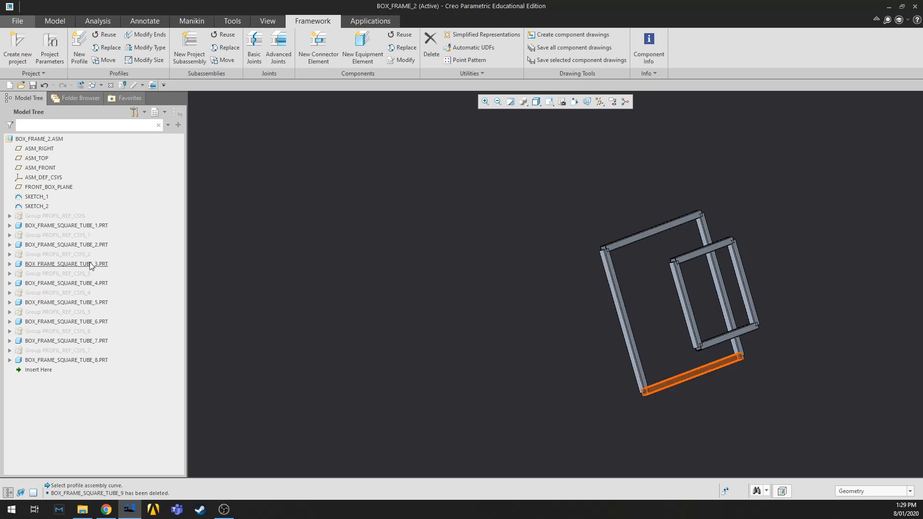
middle_click_drag(536, 327, 723, 359)
middle_click_drag(640, 343, 624, 346, "shift")
mouse_move(662, 313)
middle_mouse_down()
mouse_move(645, 311)
mouse_move(654, 311)
middle_mouse_up()
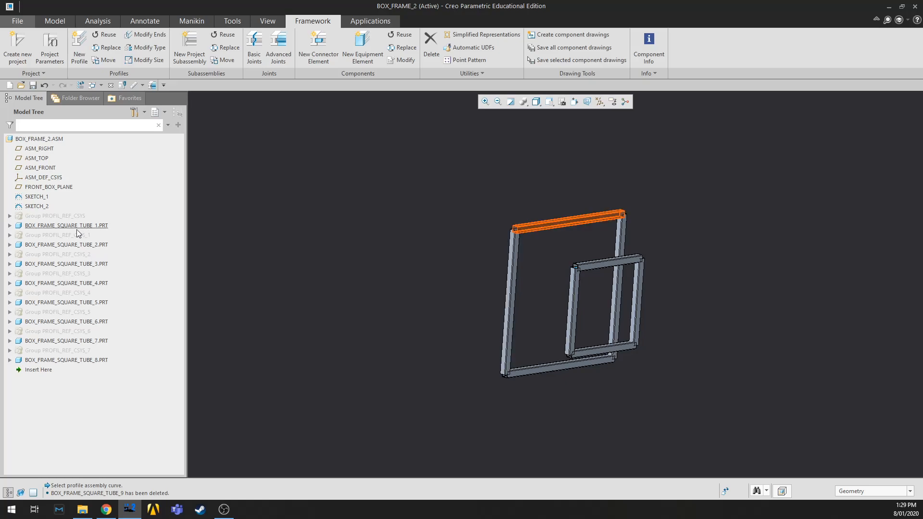
scroll(574, 253, "up", 3)
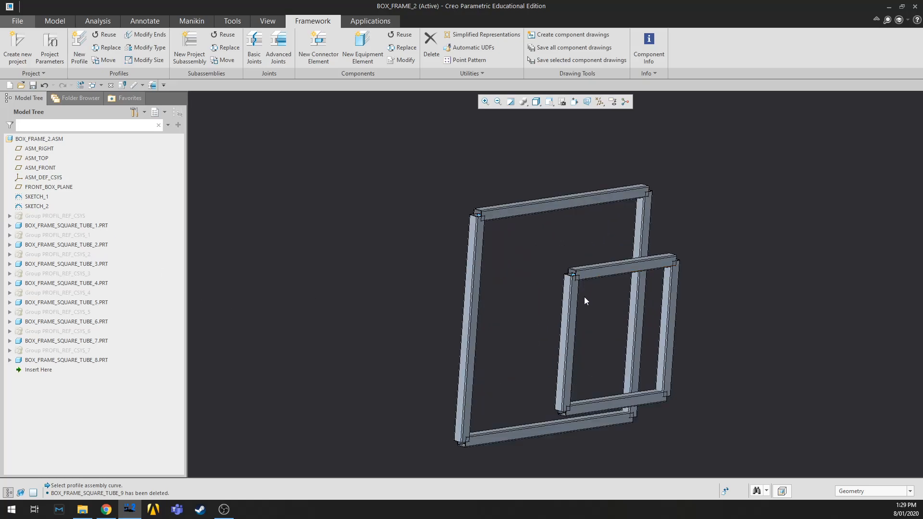
scroll(599, 322, "up", 2)
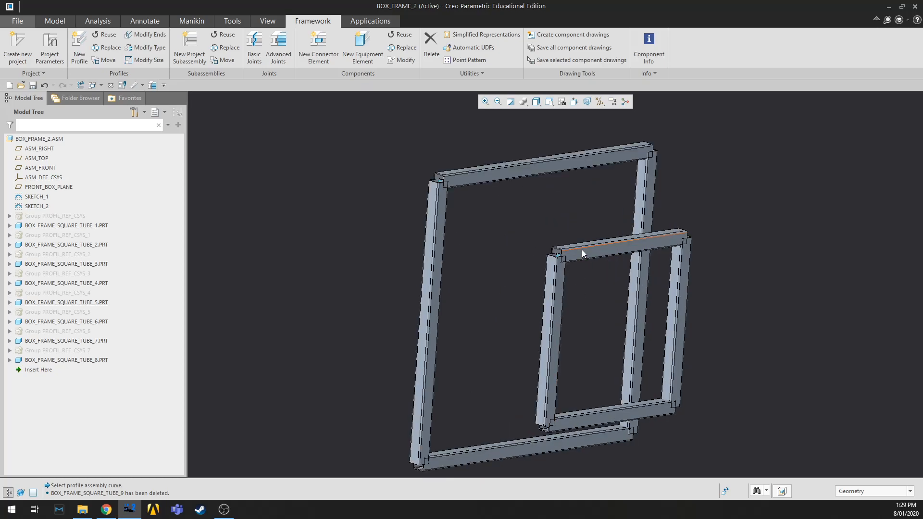
- Examine the overlapping tube ends at the corners of the larger and smaller frames from several angles
scroll(567, 313, "up", 5)
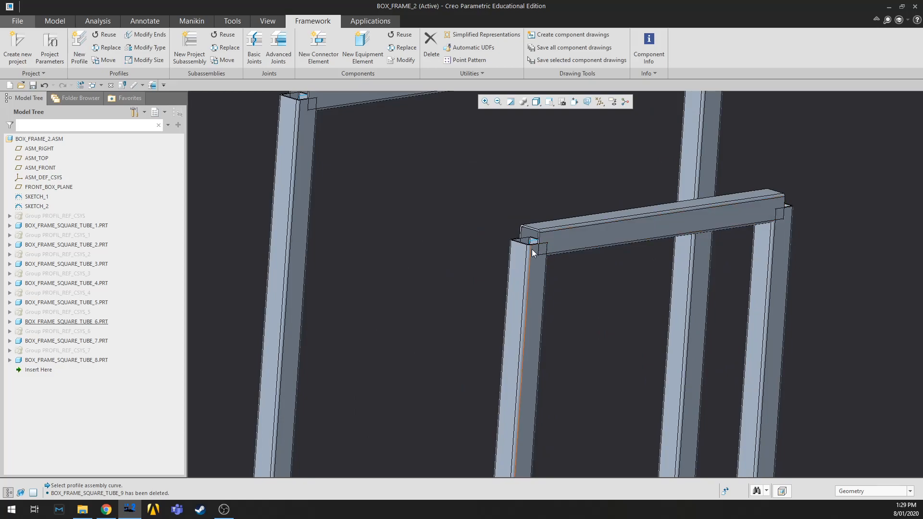
scroll(541, 255, "up", 2)
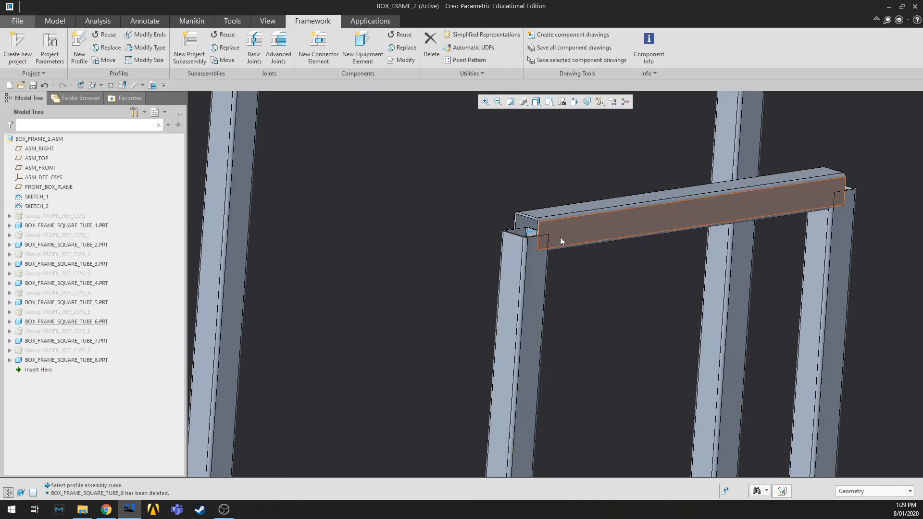
scroll(564, 307, "down", 5)
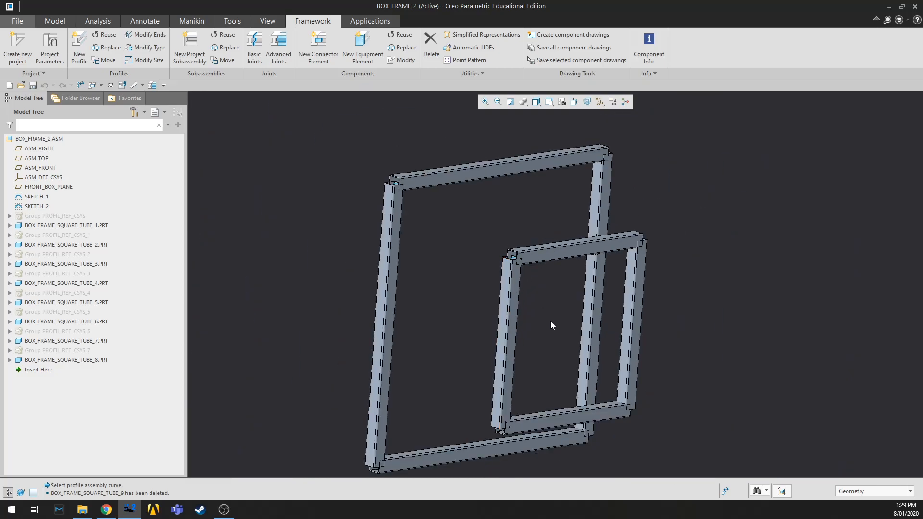
scroll(551, 321, "up", 3)
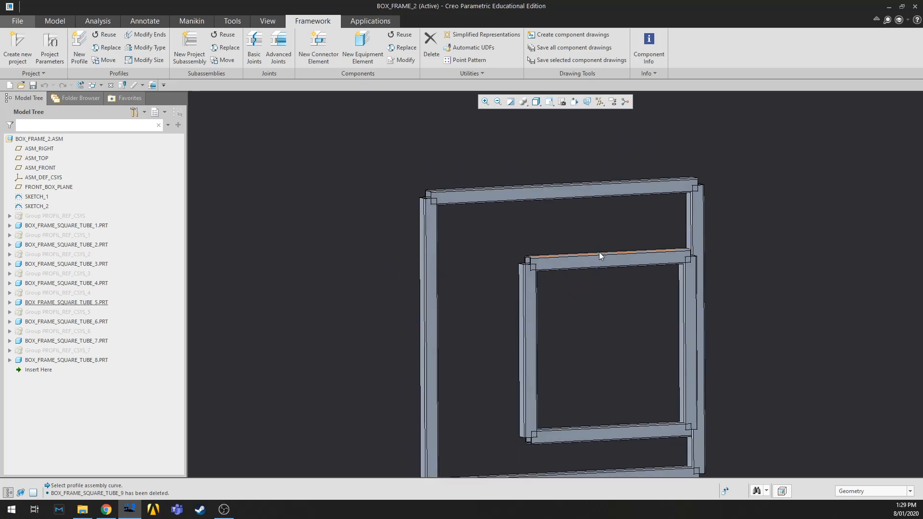
scroll(535, 279, "up", 2)
scroll(535, 260, "down", 3)
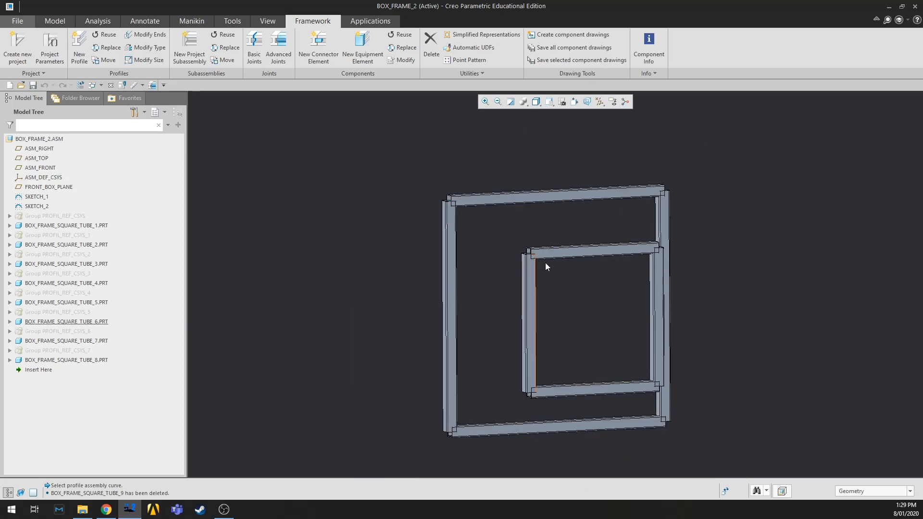
middle_click_drag(637, 277, 535, 259)
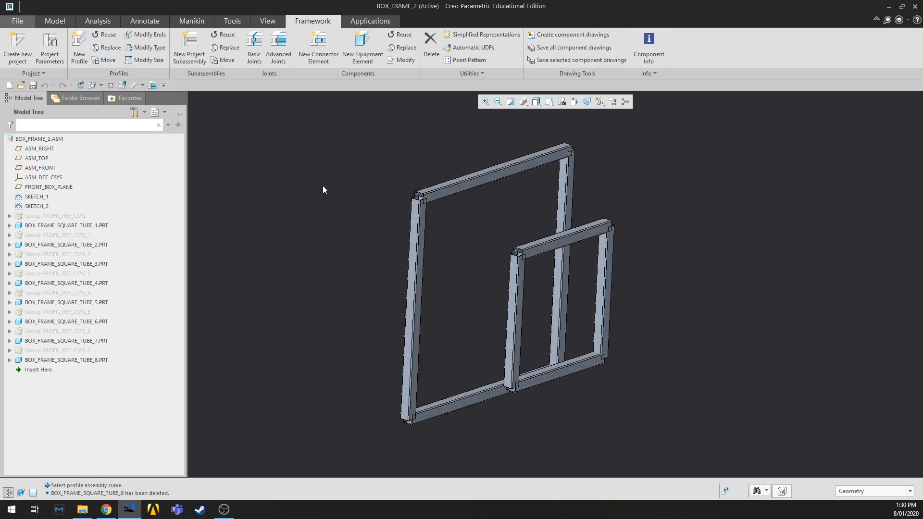
scroll(454, 298, "down", 2)
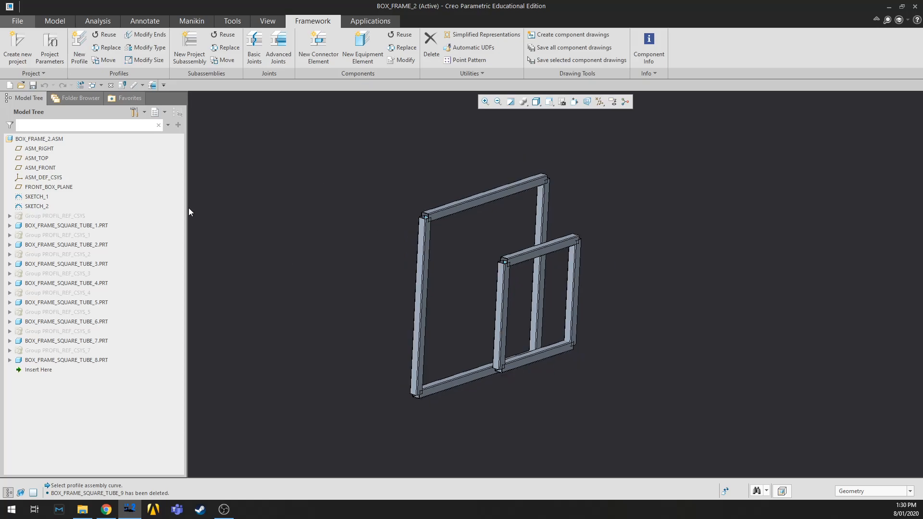
- Start a datum curve through points running from an upper corner of the larger frame to the matching upper corner of the smaller frame
left_click(60, 21)
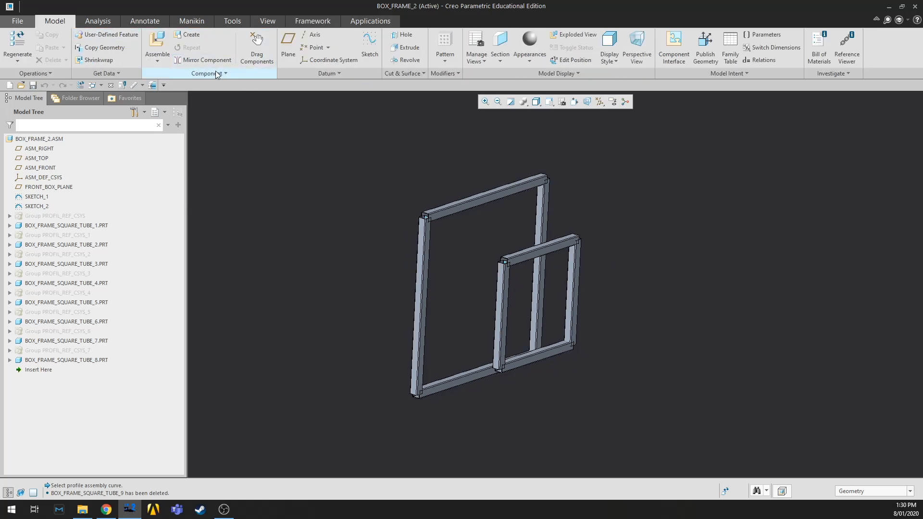
left_click(301, 73)
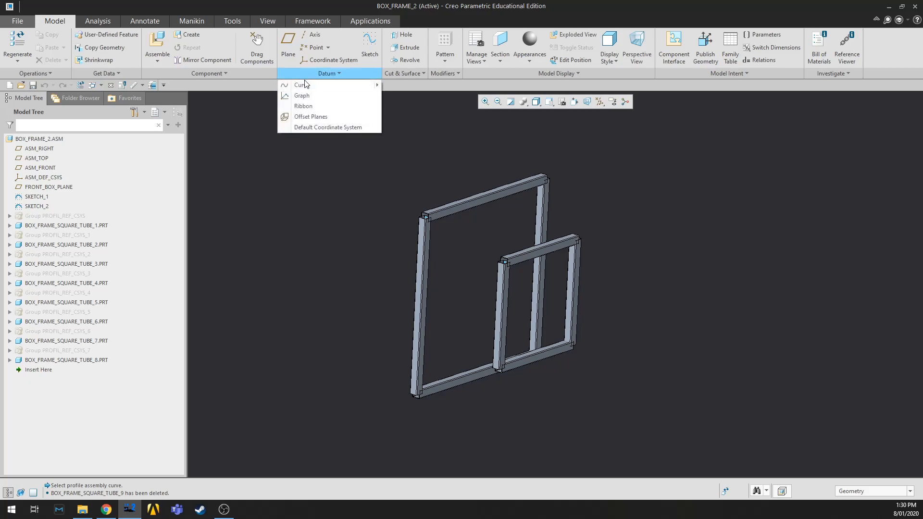
left_click(308, 84)
scroll(428, 214, "up", 5)
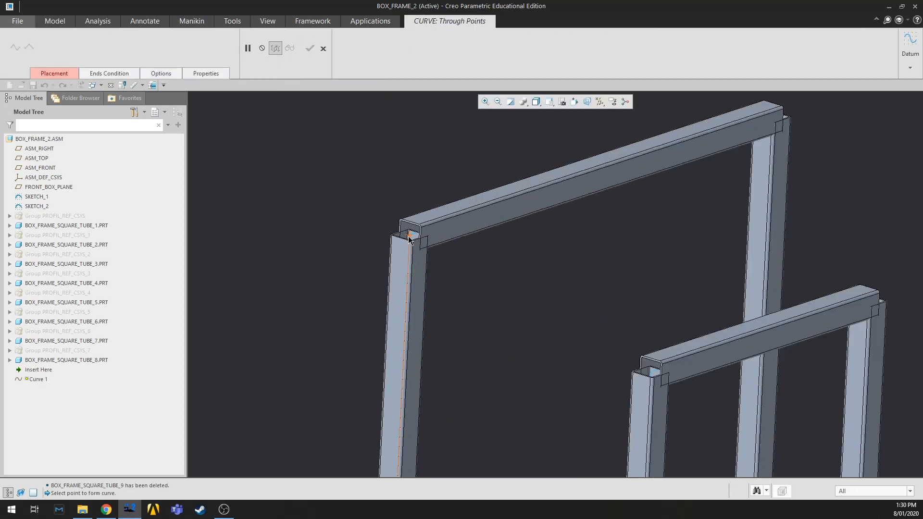
left_click(410, 236)
scroll(489, 235, "down", 5)
scroll(546, 299, "up", 5)
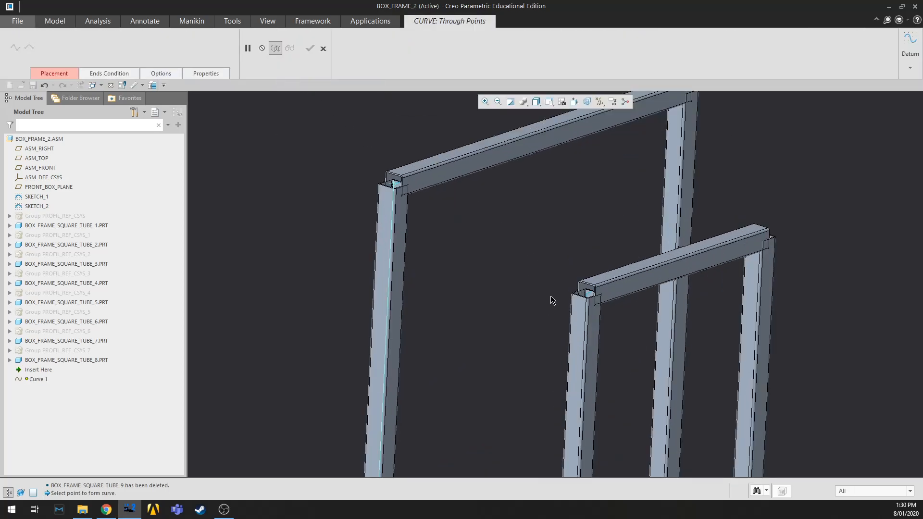
scroll(599, 297, "up", 4)
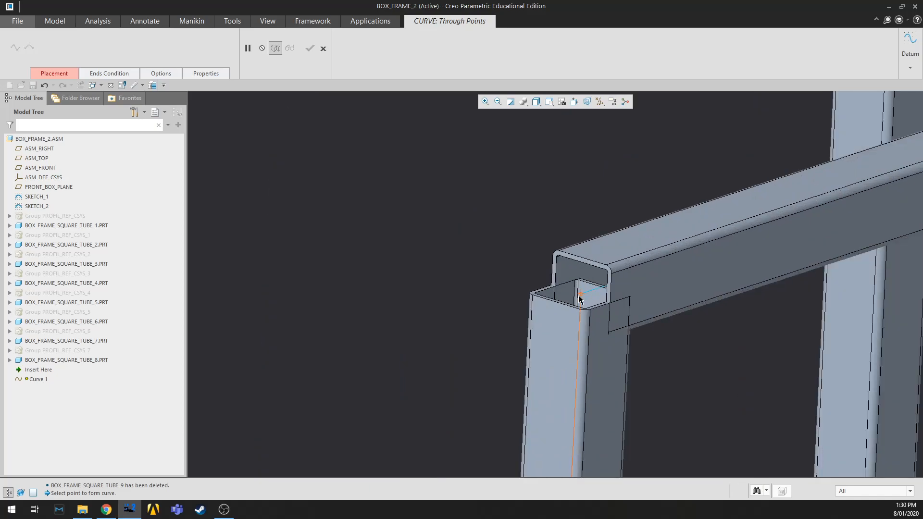
left_click(579, 297)
scroll(526, 241, "down", 5)
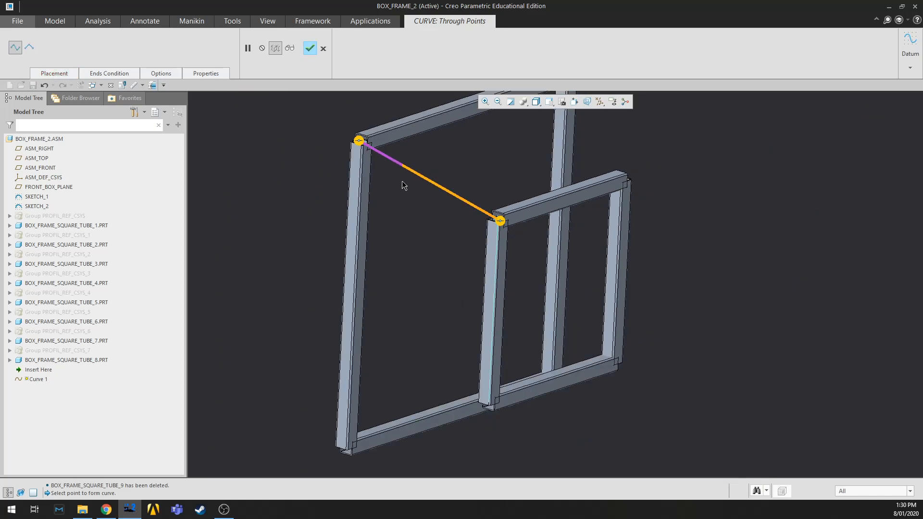
- Connect the curve's two corner points with a straight line and accept the curve
left_click(31, 48)
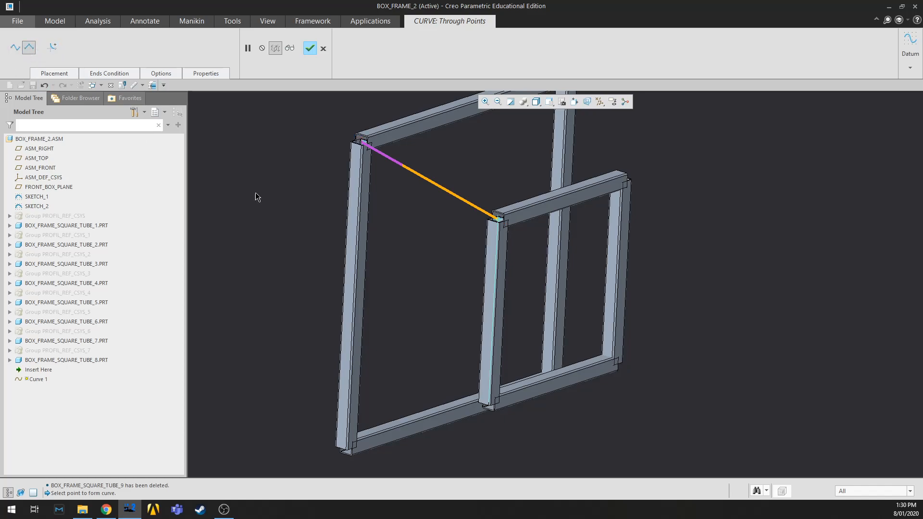
scroll(451, 251, "down", 3)
scroll(388, 175, "up", 3)
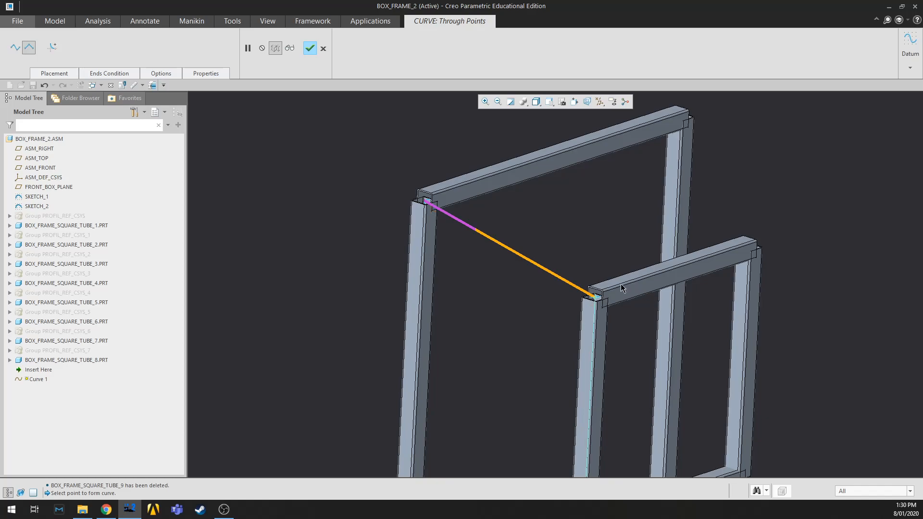
middle_click(329, 170)
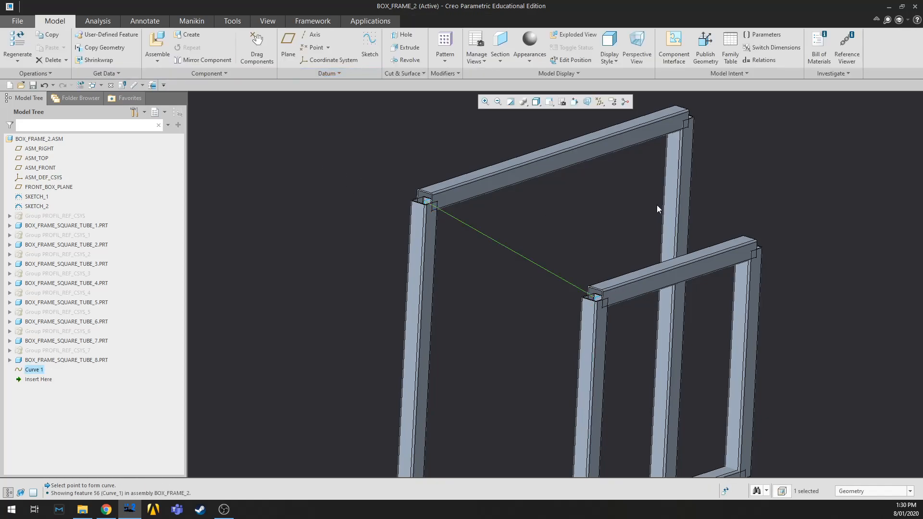
- Clear the curve selection and examine the upper corners on the opposite side of the two frames
middle_click_drag(659, 207, 633, 214)
scroll(573, 296, "up", 4)
scroll(692, 214, "up", 6)
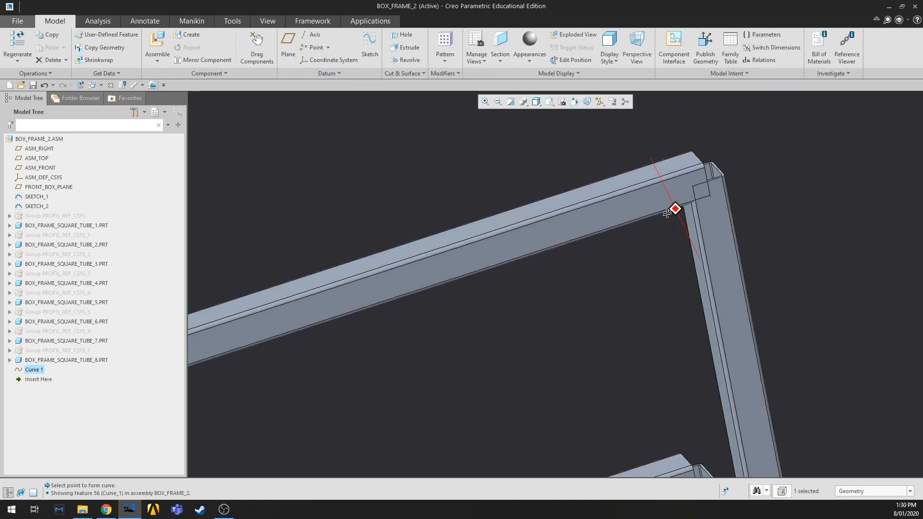
scroll(289, 192, "down", 5)
middle_click_drag(386, 323, 567, 360)
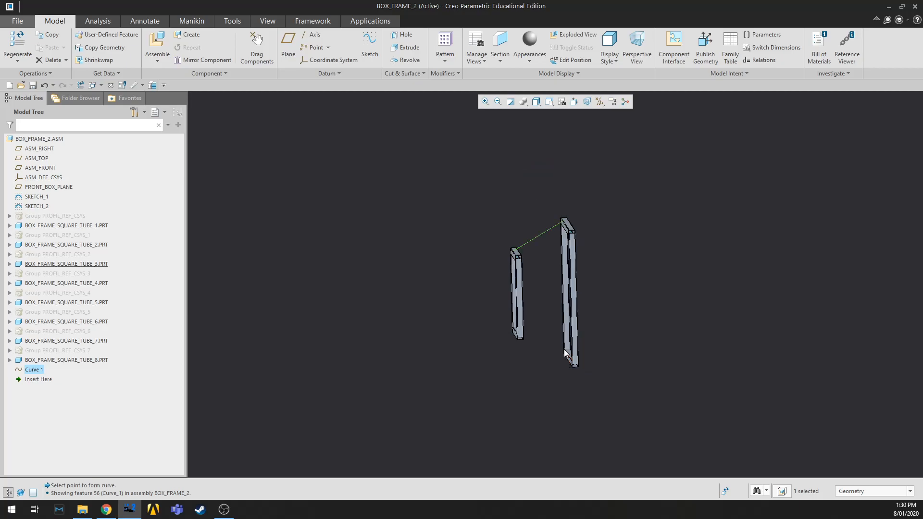
scroll(553, 240, "up", 3)
left_click(518, 299)
scroll(532, 282, "down", 2)
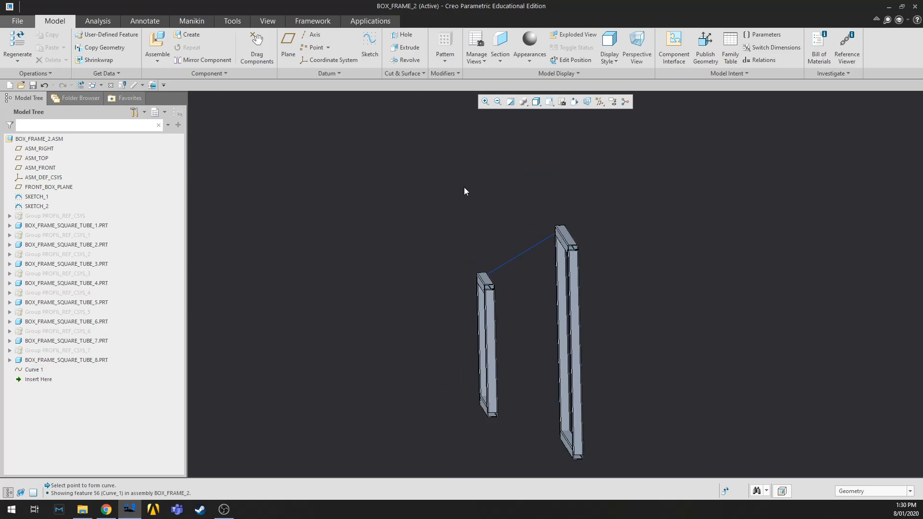
left_click(322, 74)
mouse_move(312, 87)
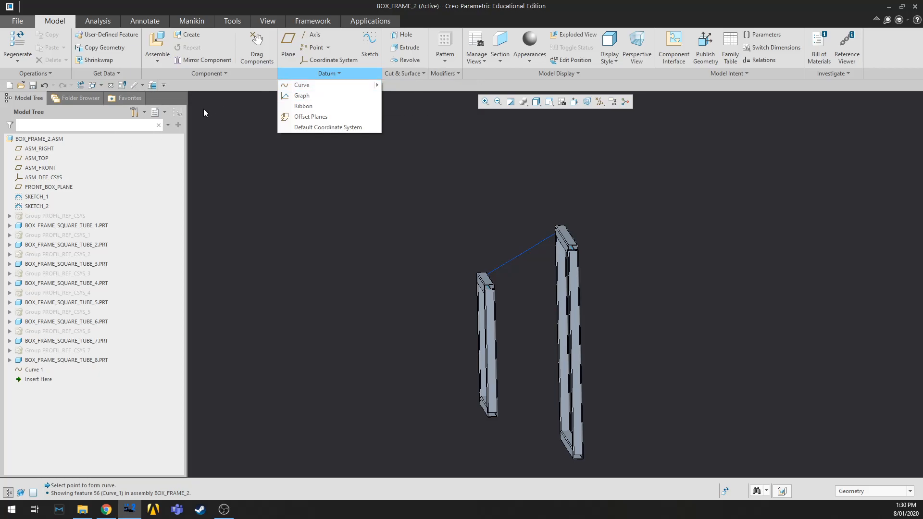
left_click(543, 313)
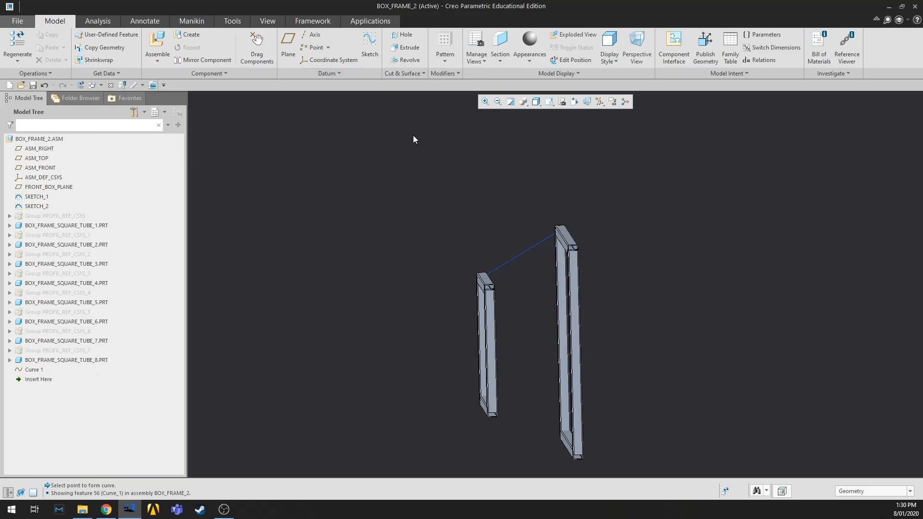
- Start a second curve through points joining the other pair of matching upper corners, from the larger frame to the smaller one
left_click(309, 77)
left_click(309, 86)
scroll(602, 252, "down", 3)
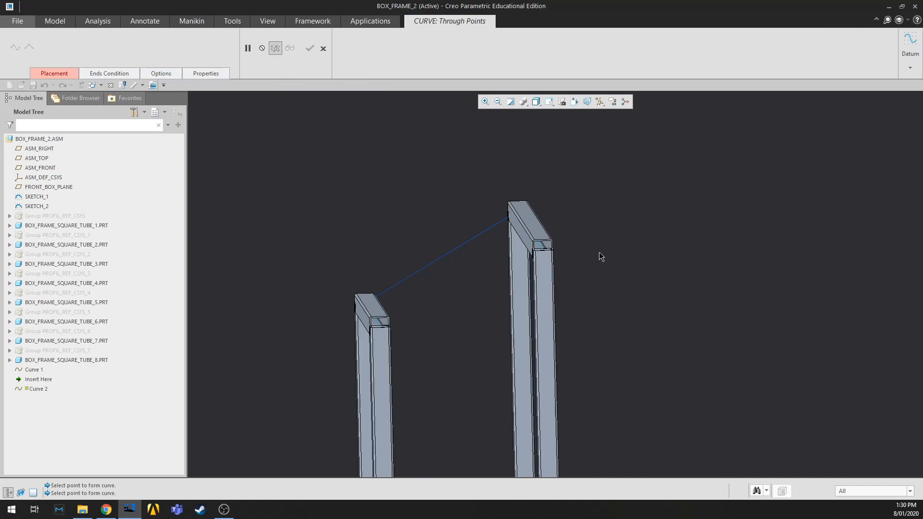
scroll(601, 252, "down", 1)
middle_click_drag(558, 244, 575, 253)
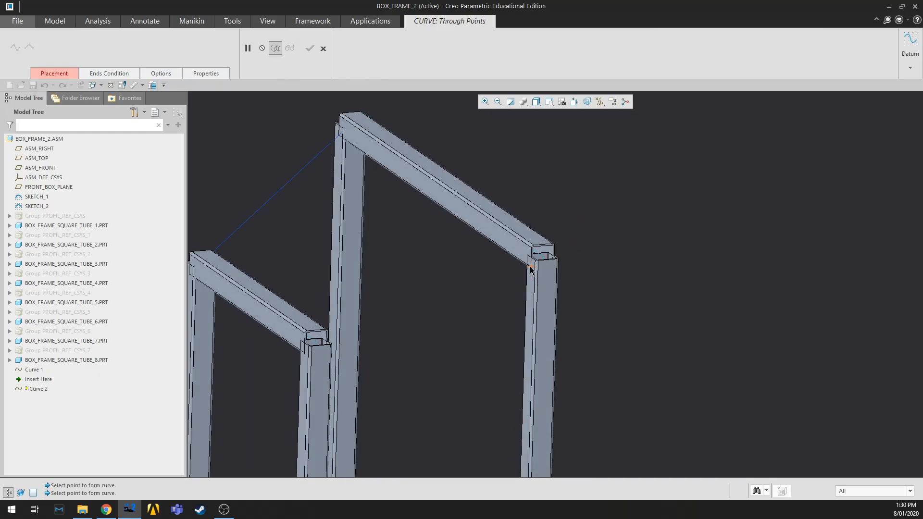
scroll(531, 271, "down", 2)
left_click(555, 249)
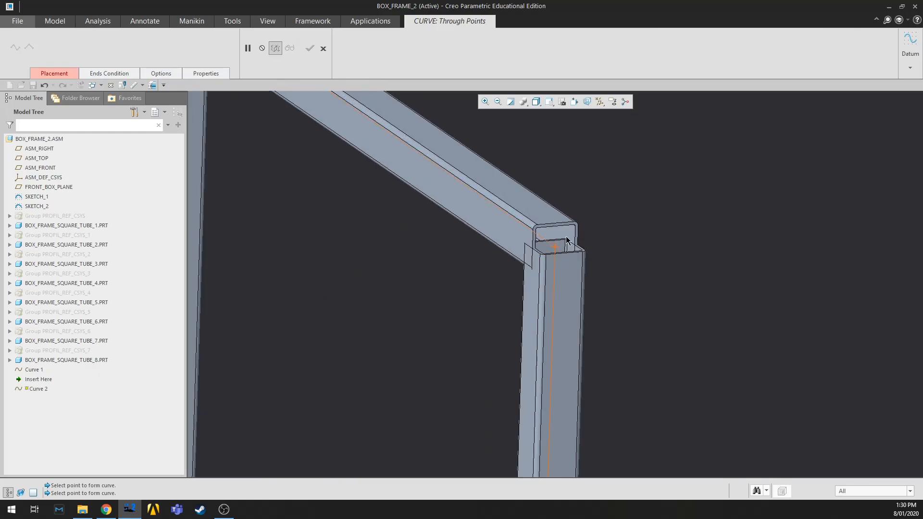
scroll(492, 267, "up", 3)
scroll(377, 297, "down", 3)
left_click(374, 287)
scroll(406, 240, "up", 2)
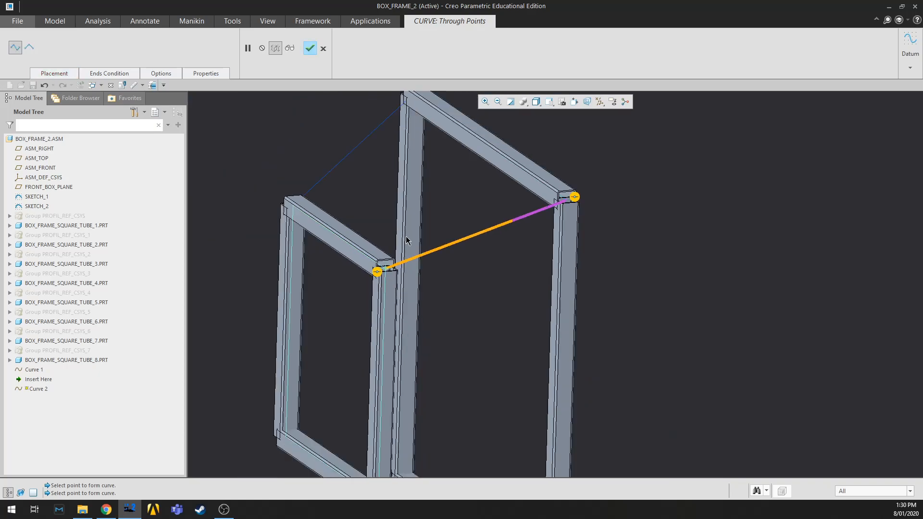
- Make the second connecting curve a straight line, accept it and clear its selection
left_click(29, 47)
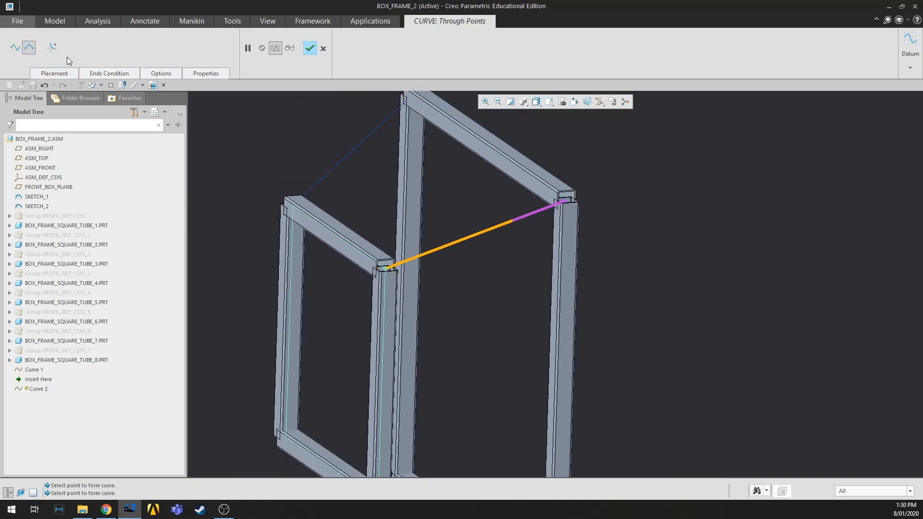
left_click(311, 49)
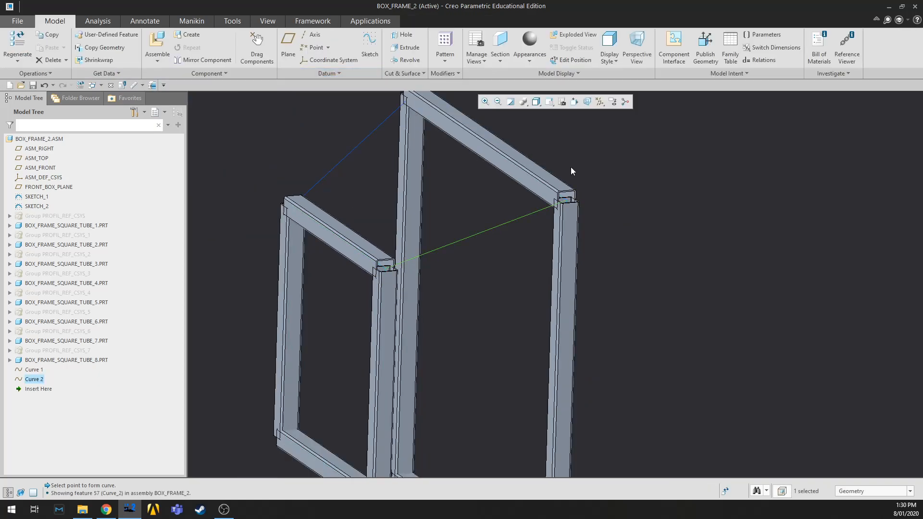
scroll(631, 307, "up", 3)
mouse_move(630, 308)
middle_mouse_down()
mouse_move(662, 318)
mouse_move(644, 362)
mouse_move(655, 307)
mouse_move(667, 300)
middle_mouse_up()
middle_click_drag(698, 382, 640, 355)
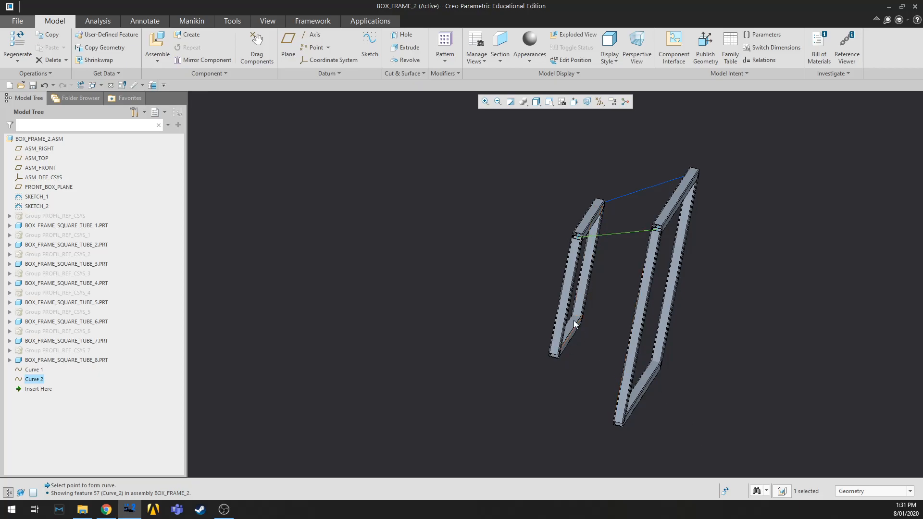
left_click(302, 370)
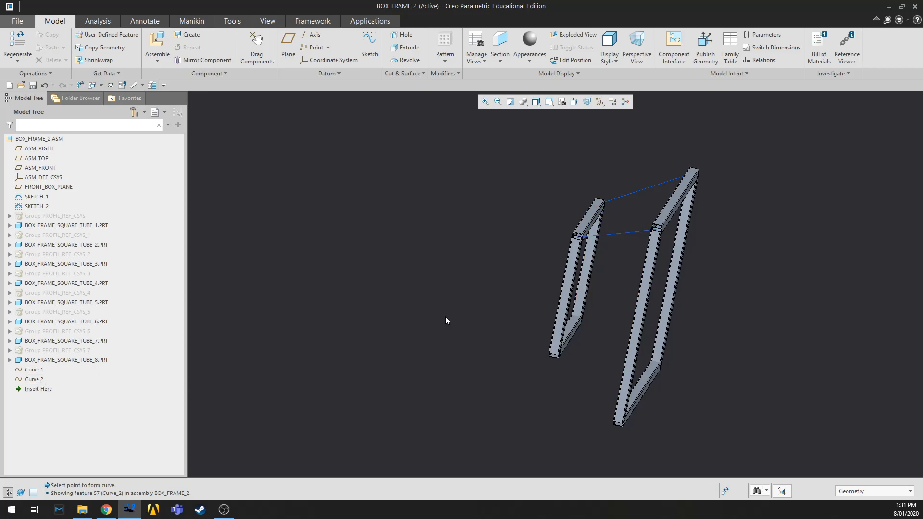
- Start a third curve through points at an upper corner of the smaller frame
left_click(310, 72)
left_click(302, 84)
scroll(539, 237, "up", 5)
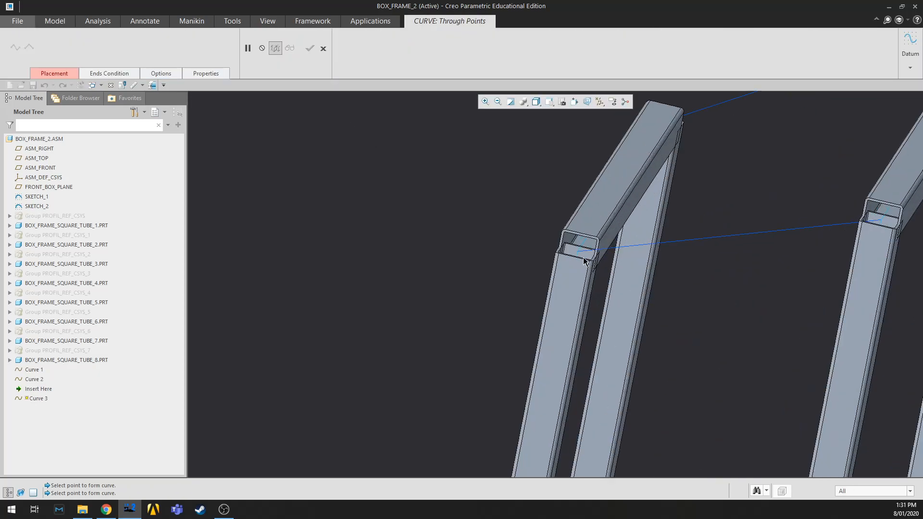
scroll(578, 252, "down", 5)
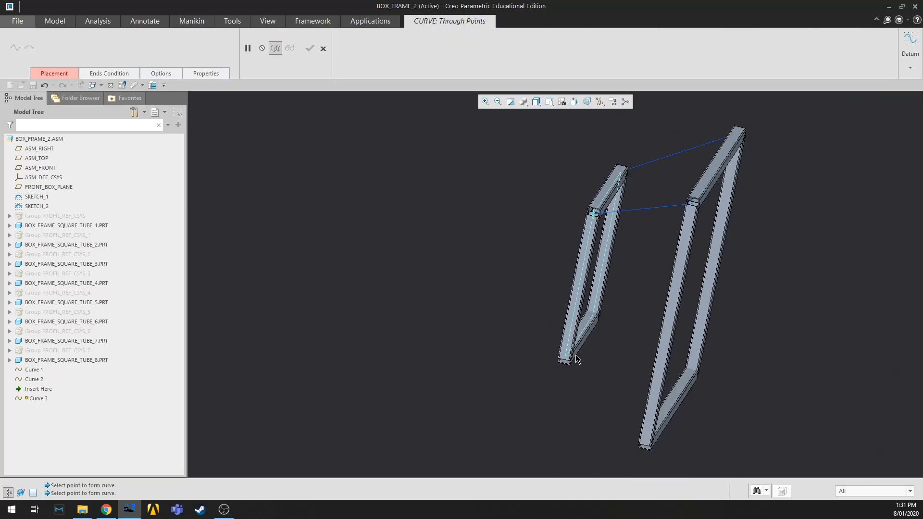
mouse_move(678, 282)
middle_mouse_down()
mouse_move(692, 269)
mouse_move(662, 246)
mouse_move(633, 272)
mouse_move(659, 266)
middle_mouse_up()
scroll(654, 136, "down", 4)
mouse_move(615, 225)
middle_mouse_down()
mouse_move(641, 224)
mouse_move(620, 223)
middle_mouse_up()
scroll(619, 223, "up", 4)
scroll(541, 208, "down", 4)
middle_click_drag(572, 252, 589, 254)
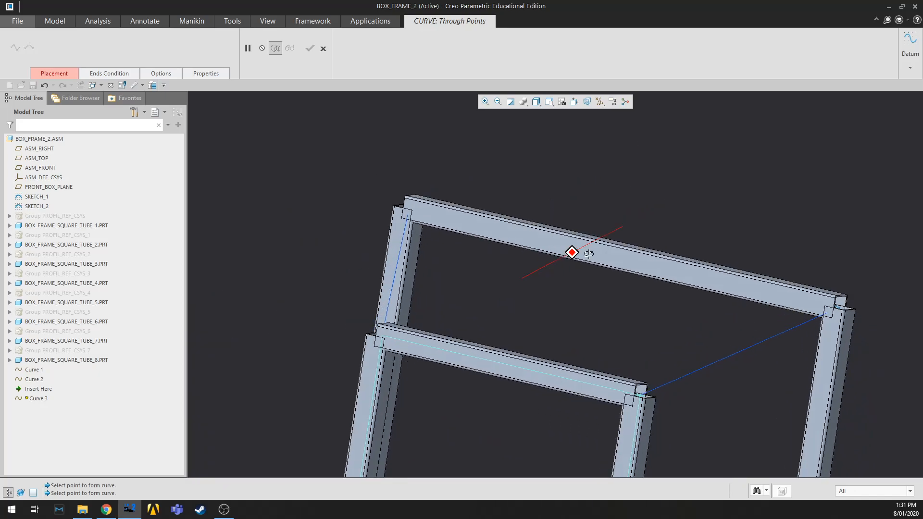
scroll(428, 198, "down", 3)
scroll(437, 294, "up", 4)
middle_click_drag(448, 292, 481, 325)
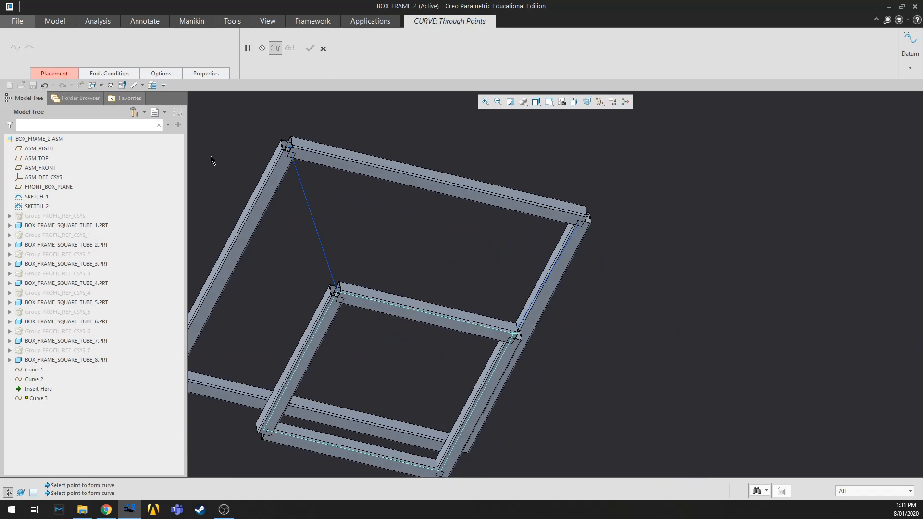
- Extend the third curve diagonally to the opposite upper corner of the larger frame and make it a straight line
scroll(344, 169, "down", 3)
left_click(326, 160)
scroll(356, 163, "up", 5)
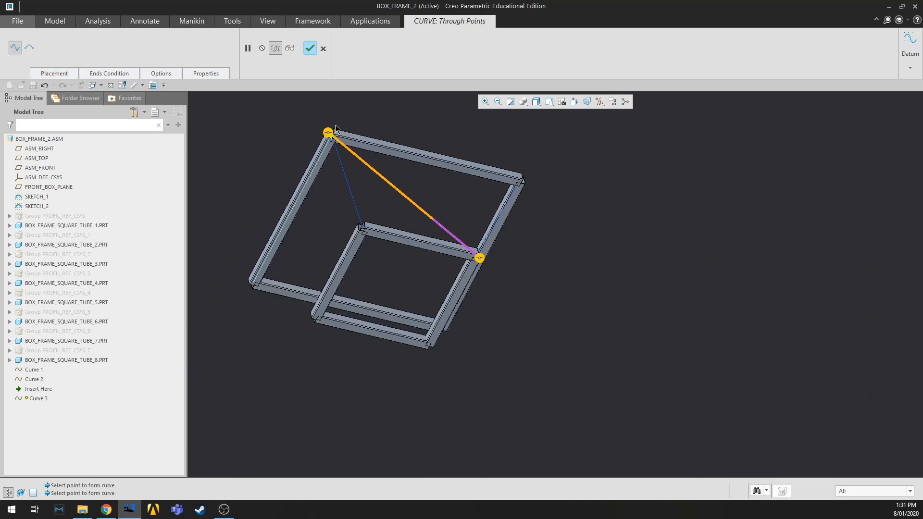
left_click(27, 49)
mouse_move(481, 219)
middle_mouse_down()
mouse_move(439, 198)
mouse_move(441, 206)
middle_mouse_up()
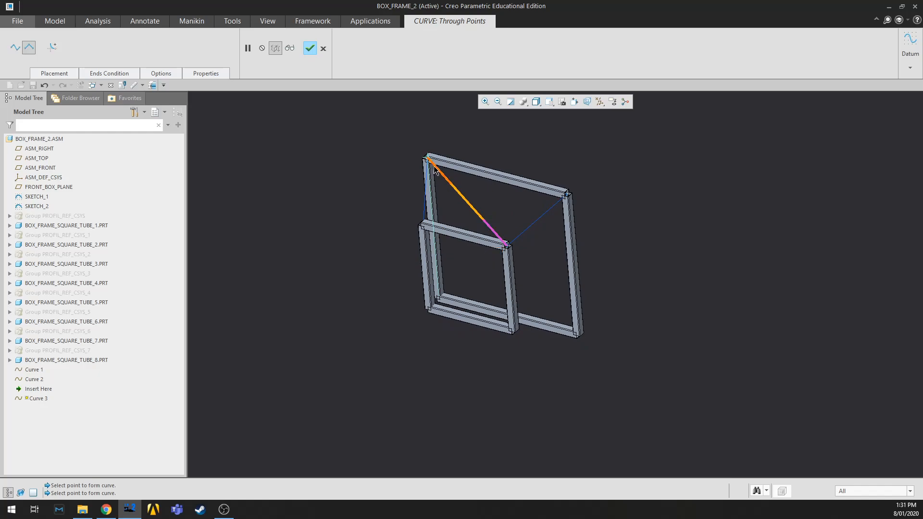
scroll(422, 169, "down", 3)
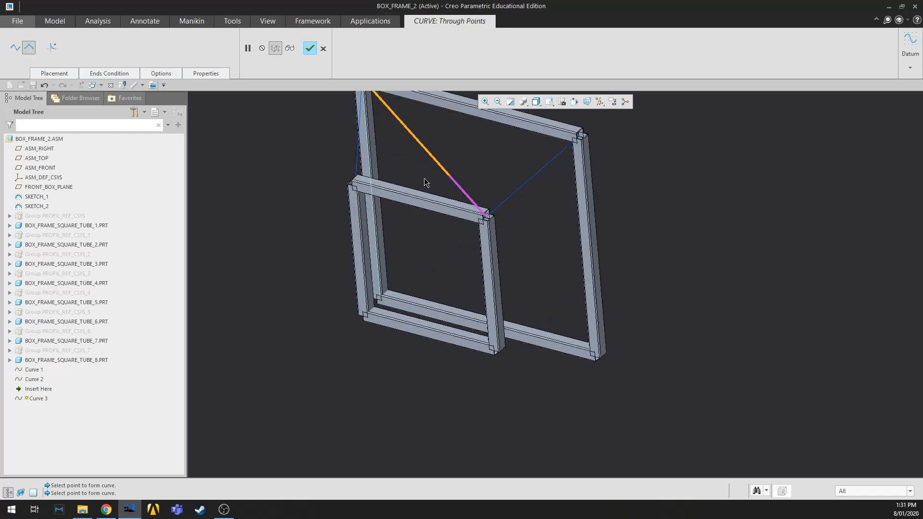
scroll(413, 253, "up", 4)
scroll(399, 192, "down", 2)
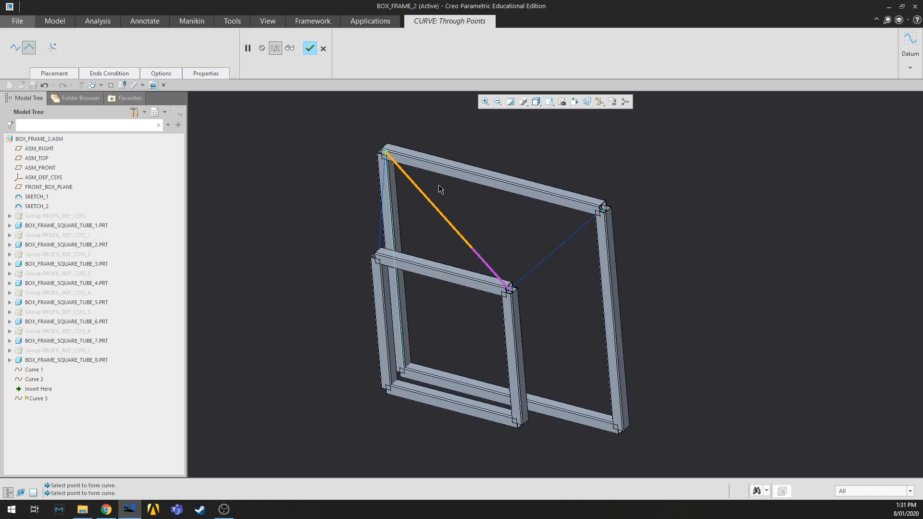
- Extend the third curve diagonally across the larger frame to its opposite lower corner
middle_click_drag(604, 407, 677, 405)
middle_click_drag(650, 446, 607, 410)
scroll(607, 410, "up", 2)
scroll(648, 432, "down", 4)
middle_click_drag(584, 330, 537, 308)
left_click(568, 277)
scroll(568, 270, "up", 4)
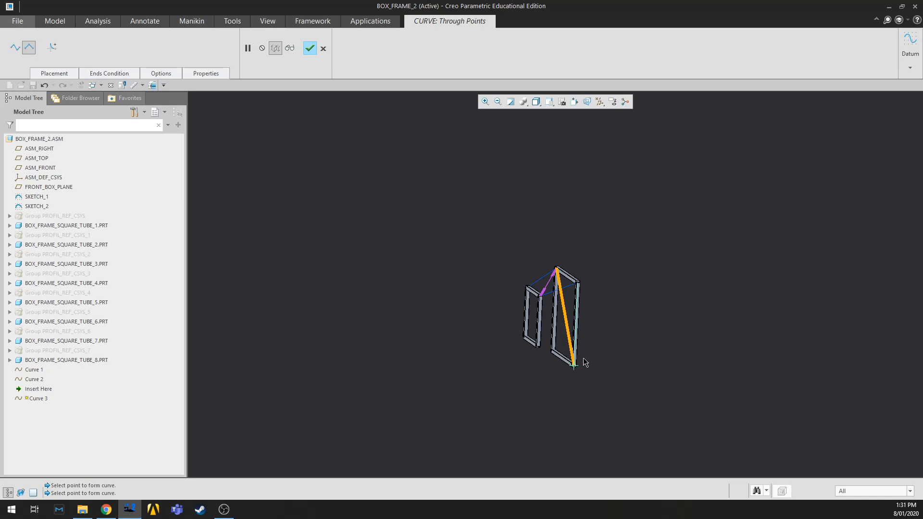
scroll(585, 362, "down", 5)
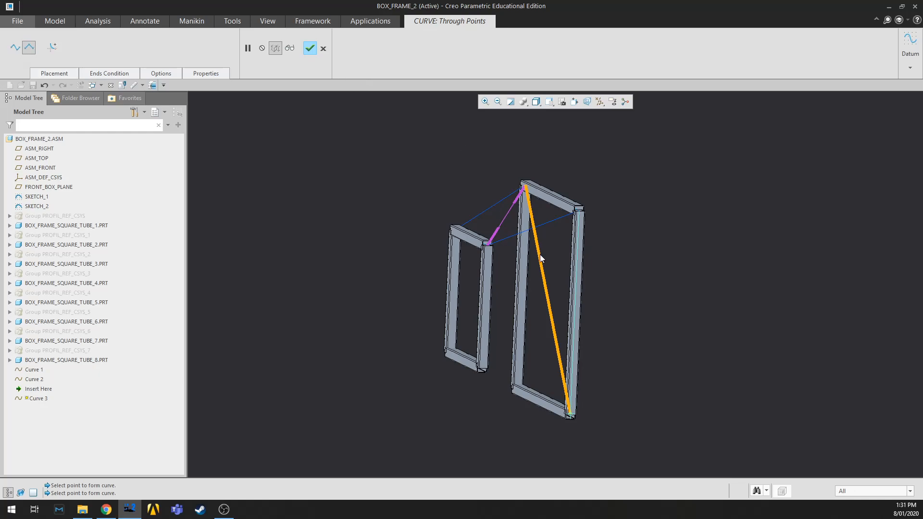
- Extend the third curve diagonally to the opposite lower corner of the smaller frame and accept it
scroll(482, 245, "down", 2)
middle_click_drag(507, 321, 657, 346)
scroll(725, 351, "down", 2)
scroll(650, 345, "up", 2)
scroll(803, 330, "down", 3)
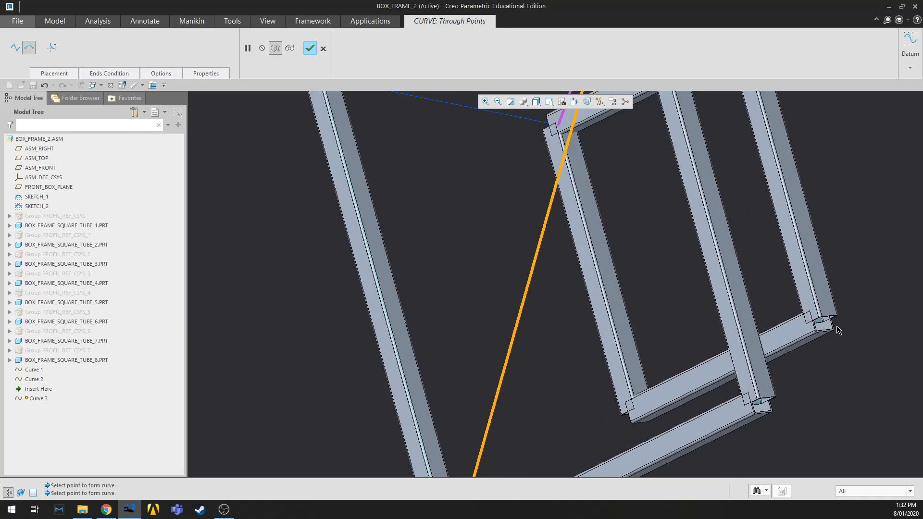
scroll(824, 322, "down", 2)
left_click(823, 321)
scroll(823, 321, "up", 3)
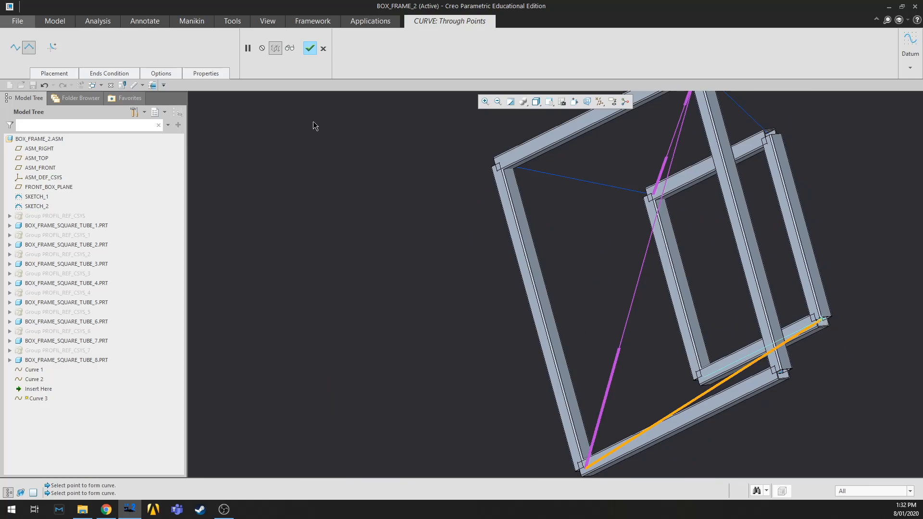
middle_click(341, 215)
scroll(431, 311, "up", 3)
middle_click_drag(616, 315, 649, 319)
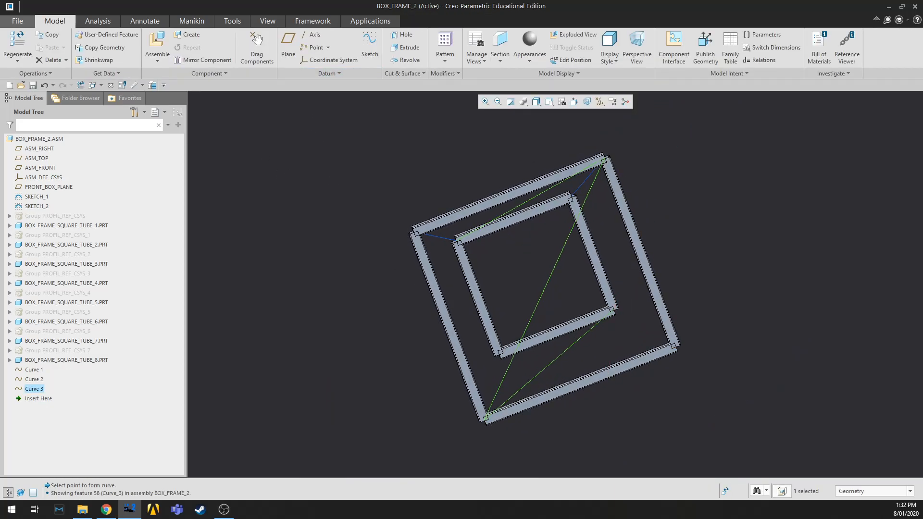
- Clear the third curve's selection and start a fourth curve through points at the frames' lower corners
mouse_move(691, 264)
middle_mouse_down()
mouse_move(693, 289)
mouse_move(696, 266)
mouse_move(673, 264)
mouse_move(737, 266)
mouse_move(614, 287)
middle_mouse_up()
scroll(591, 392, "up", 2)
middle_click_drag(593, 390, 565, 392)
scroll(510, 359, "down", 3)
left_click(510, 359)
left_click(326, 74)
left_click(329, 87)
scroll(538, 310, "down", 4)
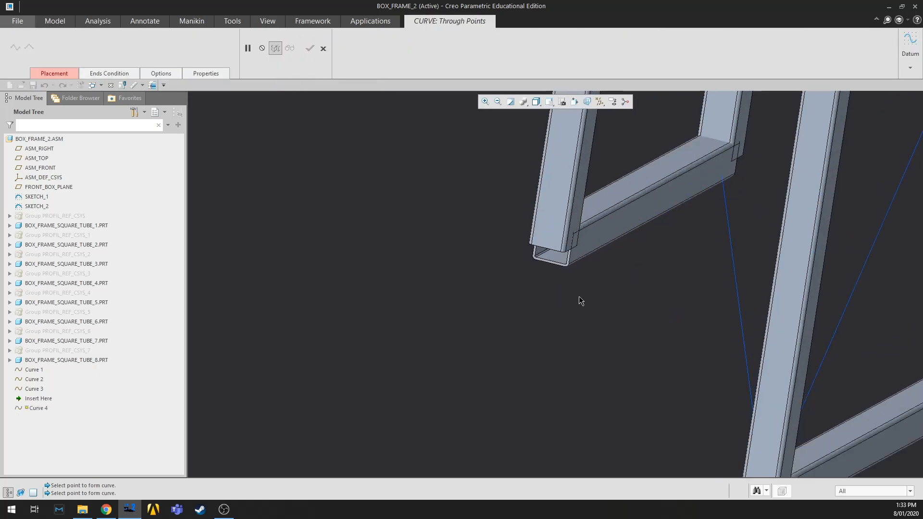
middle_click_drag(580, 298, 576, 277)
scroll(529, 256, "up", 3)
scroll(522, 230, "down", 5)
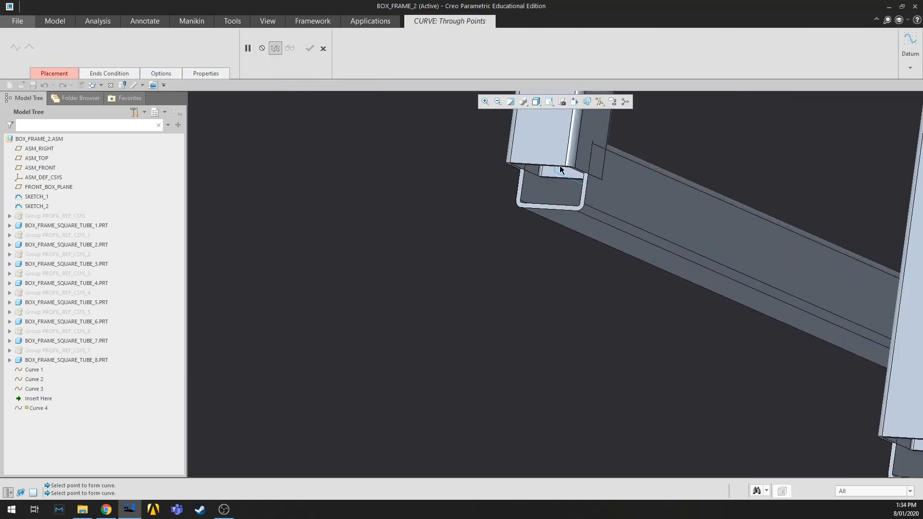
- Join a matching pair of lower corners of the two frames with the fourth curve, make it straight and accept it
left_click(554, 172)
scroll(620, 255, "up", 3)
scroll(607, 254, "down", 5)
left_click(602, 248)
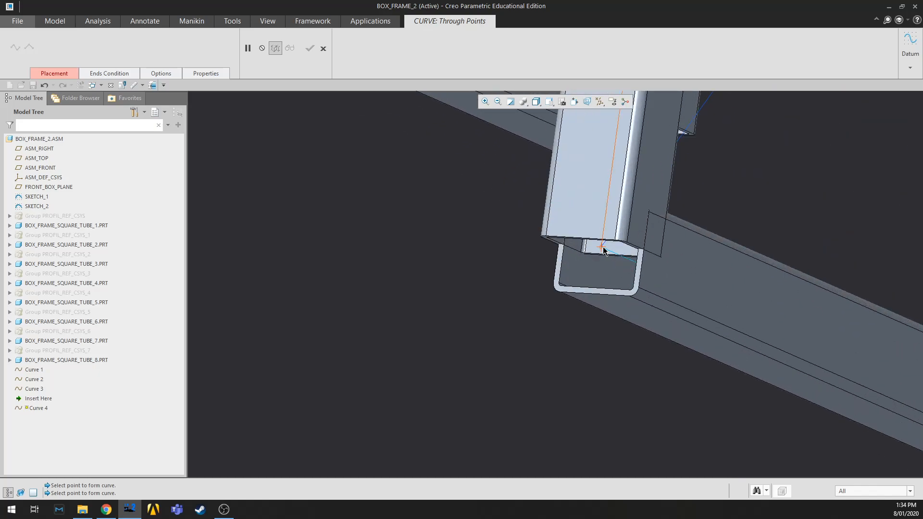
scroll(522, 336, "up", 3)
left_click(29, 49)
middle_click(466, 299)
middle_click_drag(466, 299, 574, 268)
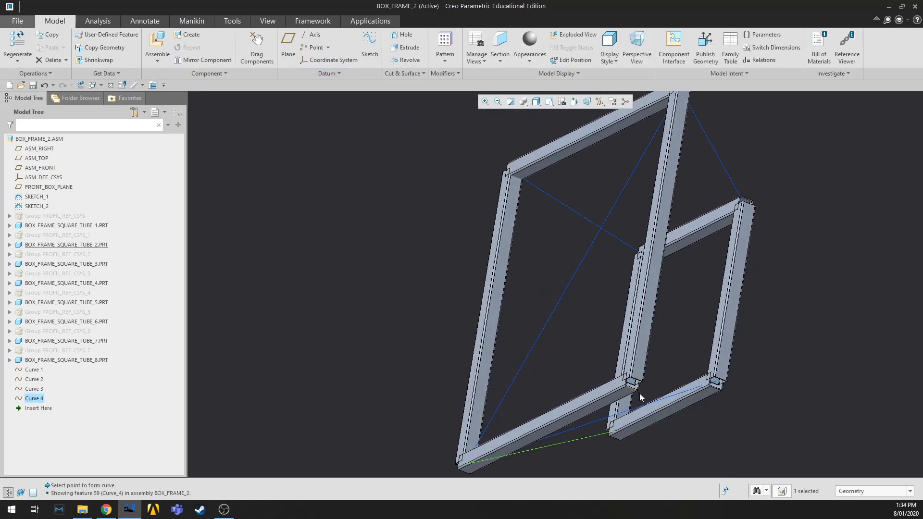
- Create a fifth curve through points joining the remaining pair of matching lower corners, accept it and clear its selection
scroll(640, 394, "down", 5)
left_click(317, 75)
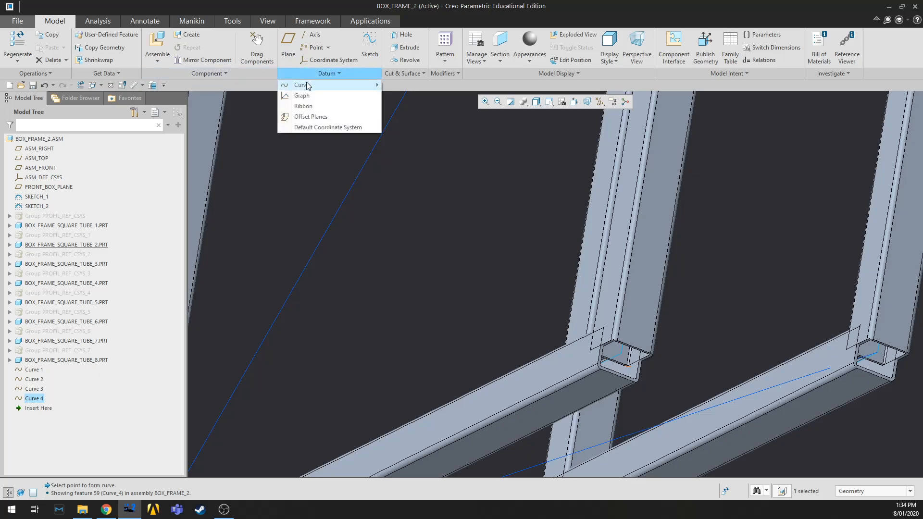
left_click(308, 85)
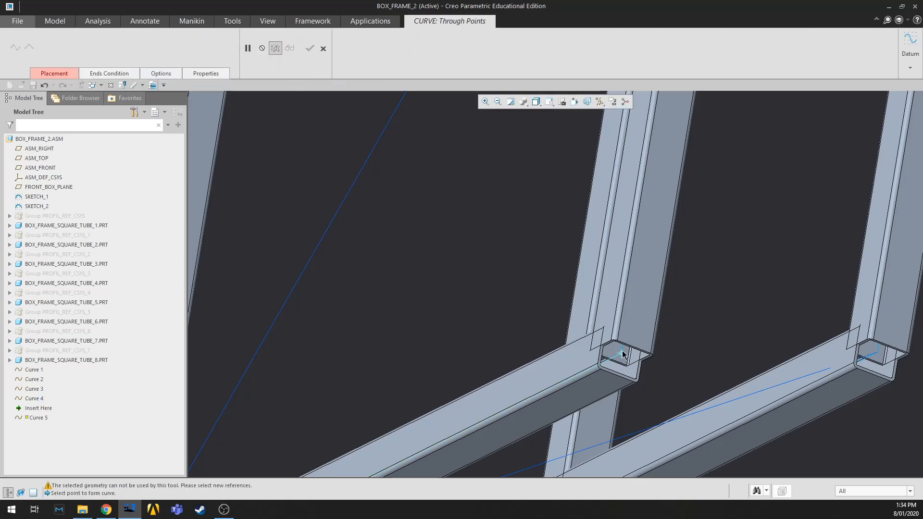
left_click(881, 354)
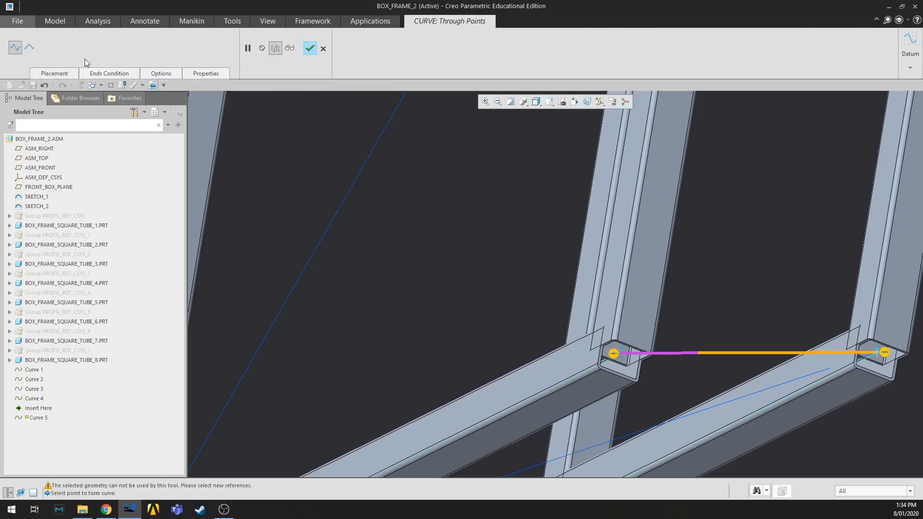
middle_click(480, 192)
scroll(354, 251, "up", 5)
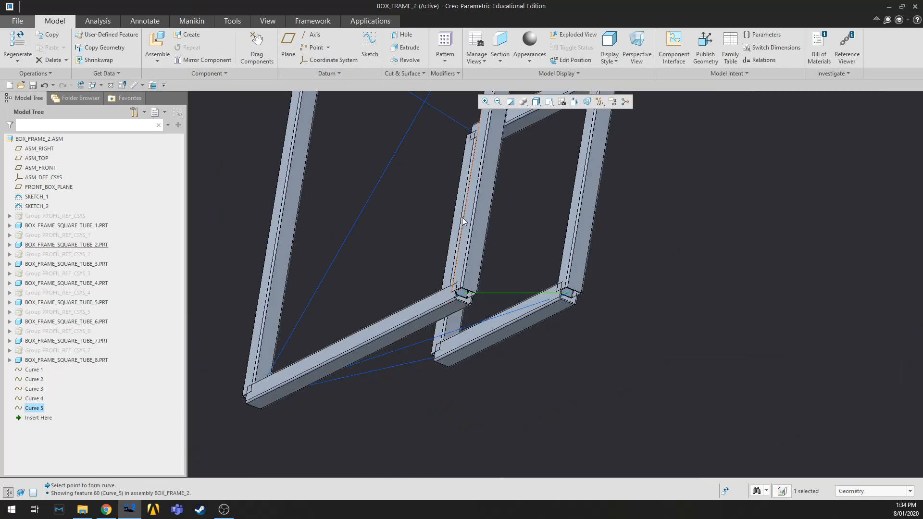
mouse_move(511, 322)
middle_mouse_down()
mouse_move(478, 334)
mouse_move(506, 327)
middle_mouse_up()
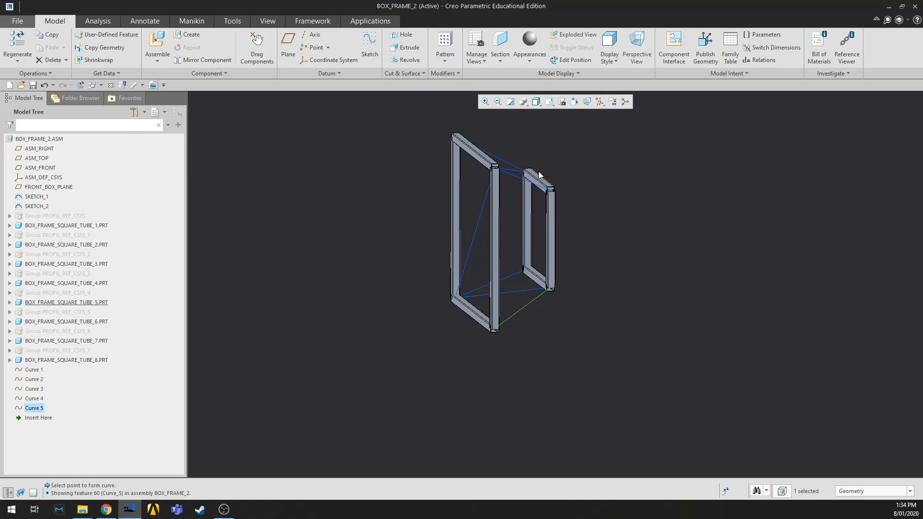
scroll(540, 175, "down", 3)
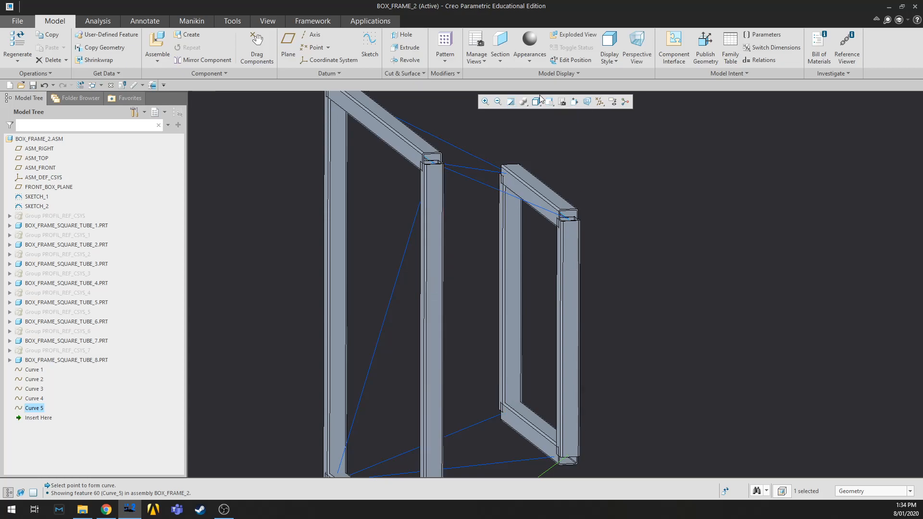
scroll(632, 233, "down", 5)
left_click(644, 271)
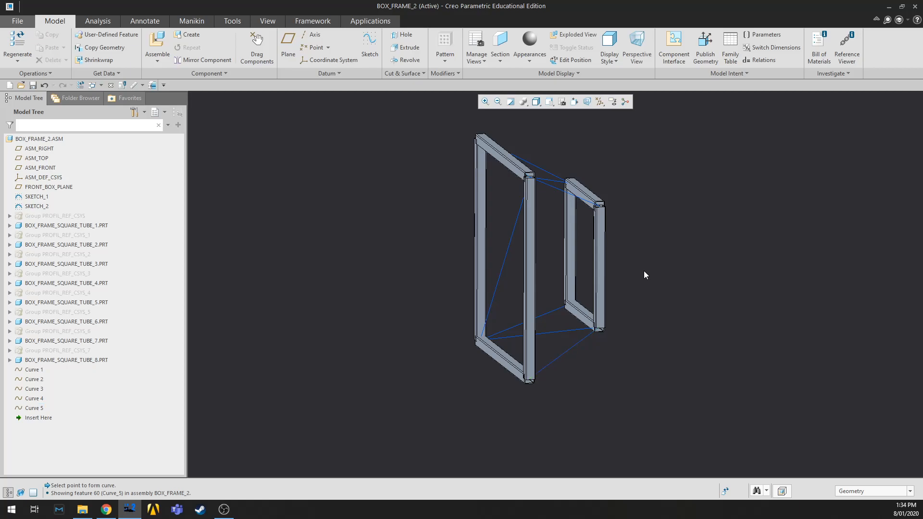
middle_click_drag(644, 271, 653, 266)
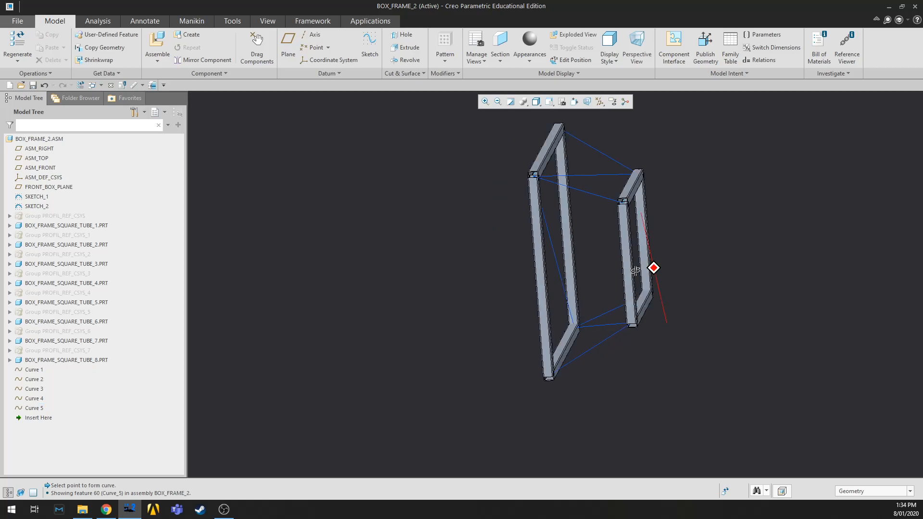
- Start a new 25*1.6 SHS square tube profile and place it on the last created connecting curve
left_click(313, 21)
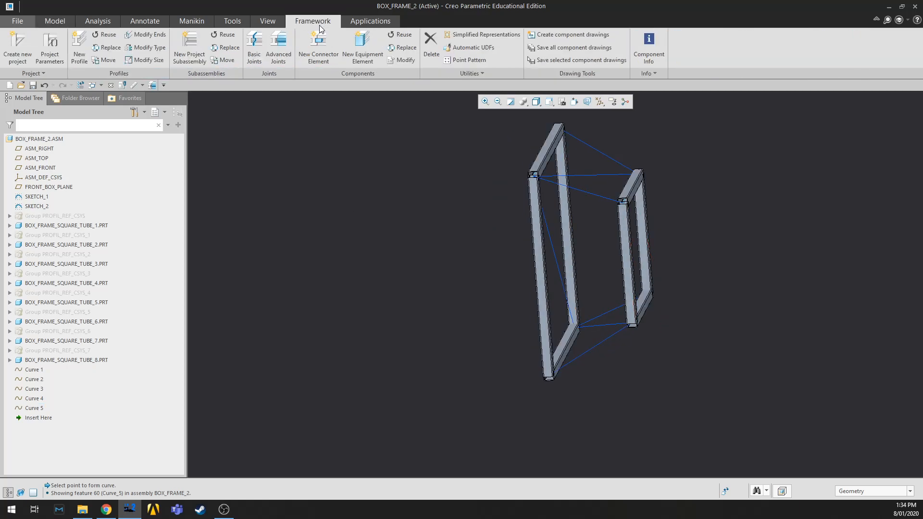
left_click(80, 47)
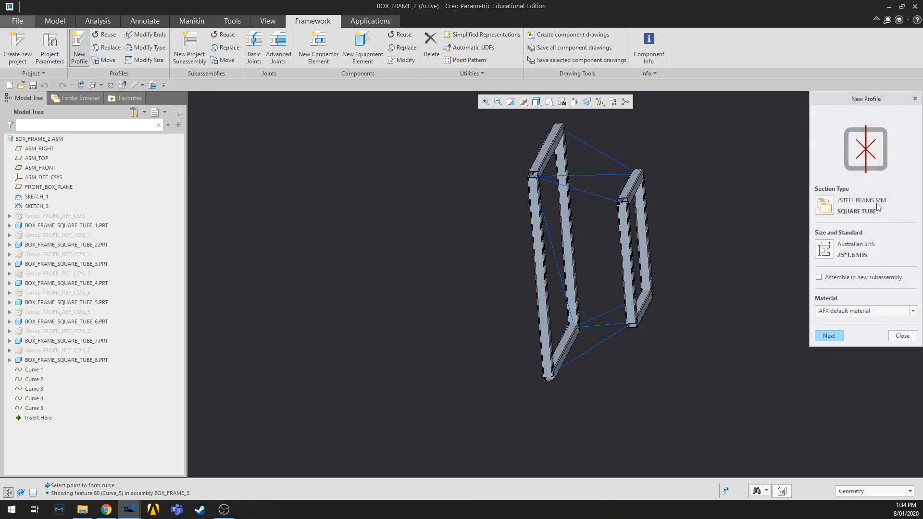
left_click(830, 337)
scroll(604, 361, "up", 3)
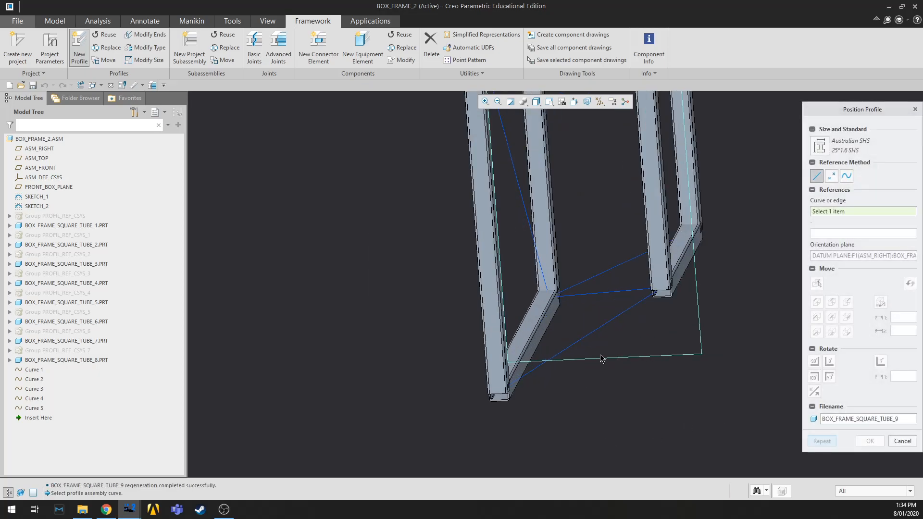
left_click(589, 337)
scroll(604, 356, "down", 3)
scroll(529, 356, "down", 2)
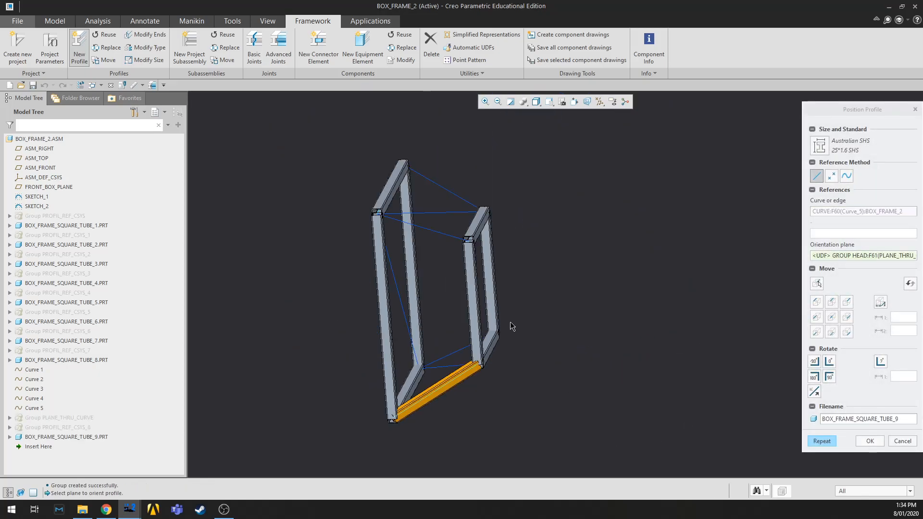
- Add square tubes along both upper connecting curves and the other lower connecting curve
middle_click_drag(514, 179, 483, 212)
left_click(436, 213)
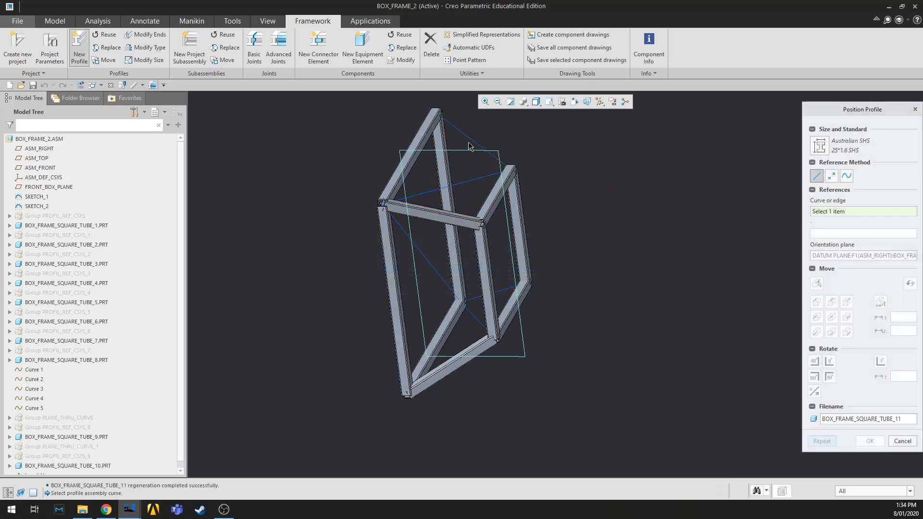
left_click(479, 146)
middle_click_drag(550, 268, 474, 246)
scroll(523, 262, "up", 4)
scroll(586, 309, "down", 6)
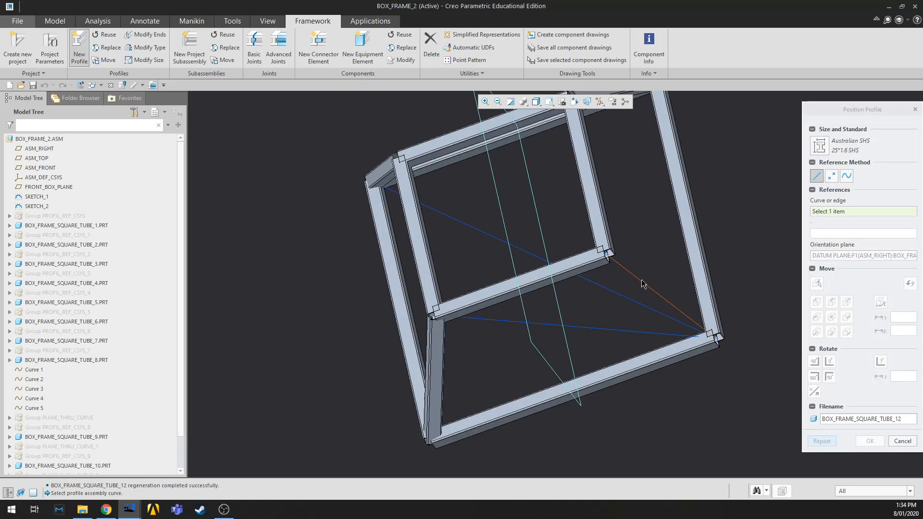
left_click(642, 284)
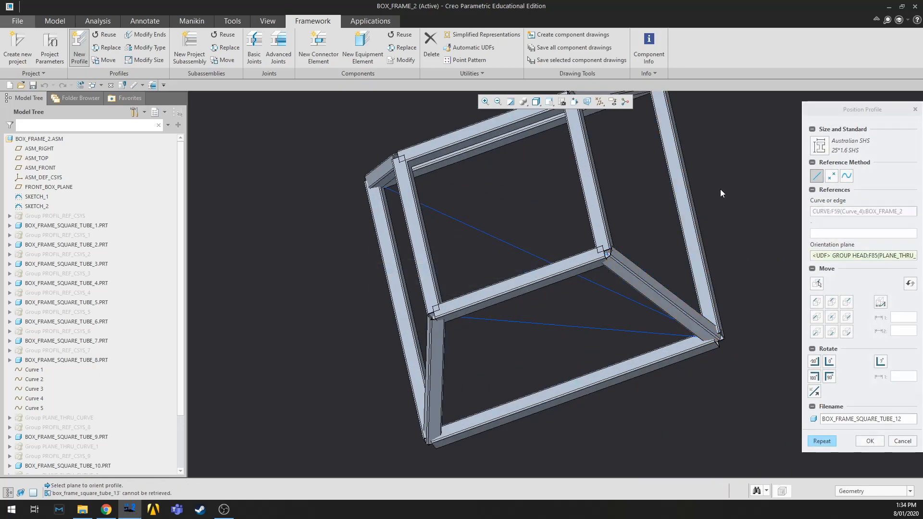
scroll(564, 317, "up", 3)
middle_click_drag(607, 296, 588, 347)
left_click(569, 335)
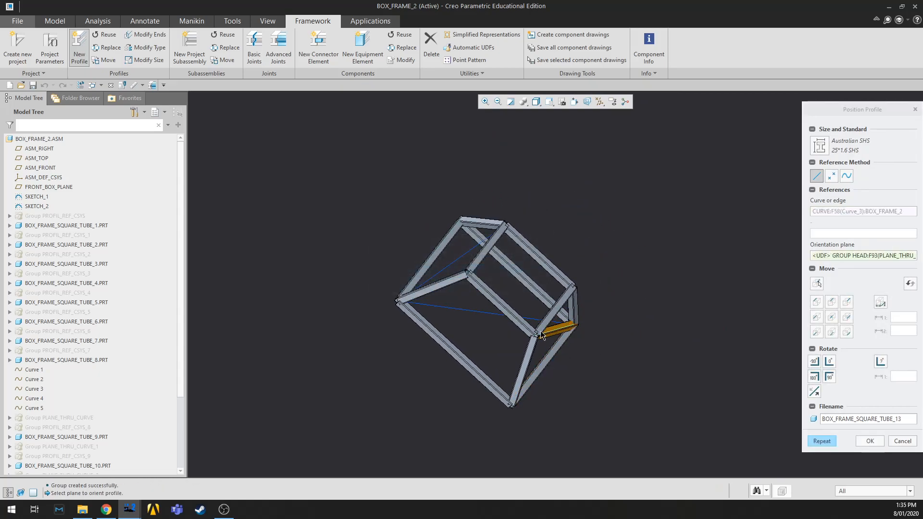
mouse_move(511, 284)
middle_mouse_down()
mouse_move(608, 279)
mouse_move(644, 255)
mouse_move(693, 247)
mouse_move(679, 235)
middle_mouse_up()
left_click(901, 442)
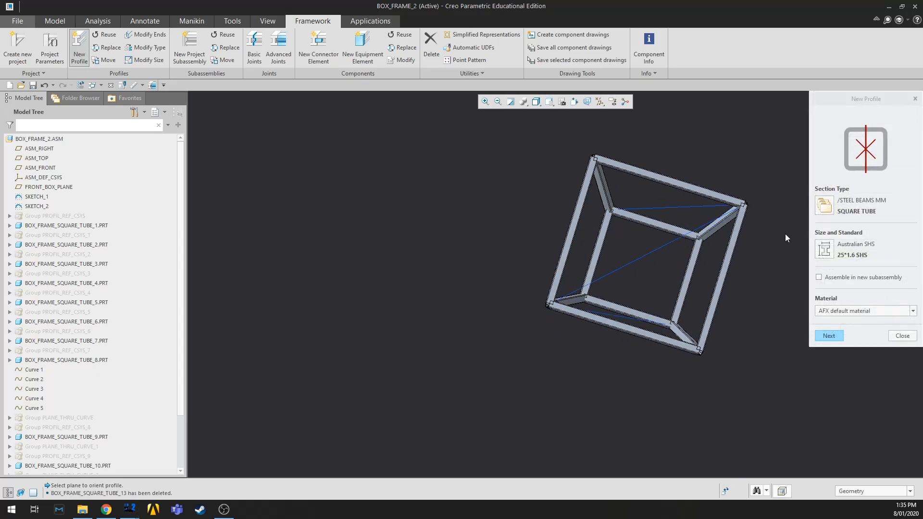
left_click(671, 206)
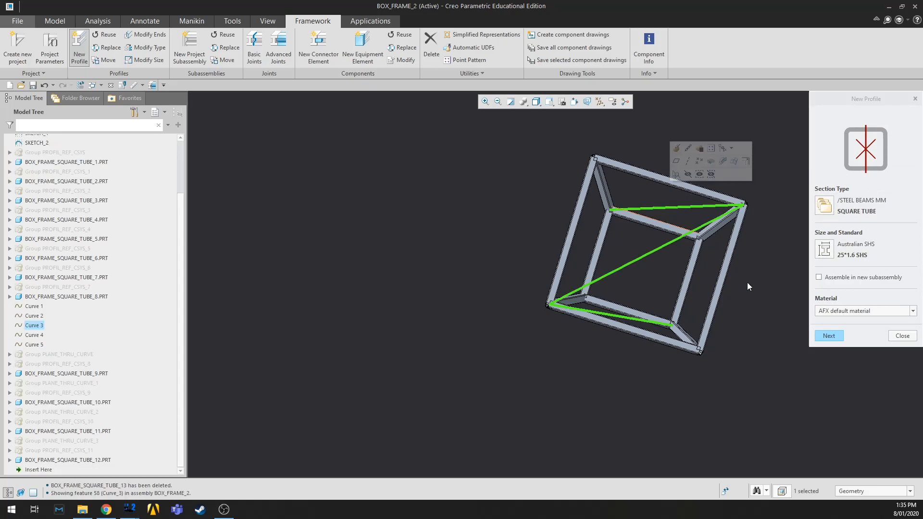
- Start another 25*1.6 SHS square tube profile and place tubes along all three segments of the diagonal curve
left_click(833, 335)
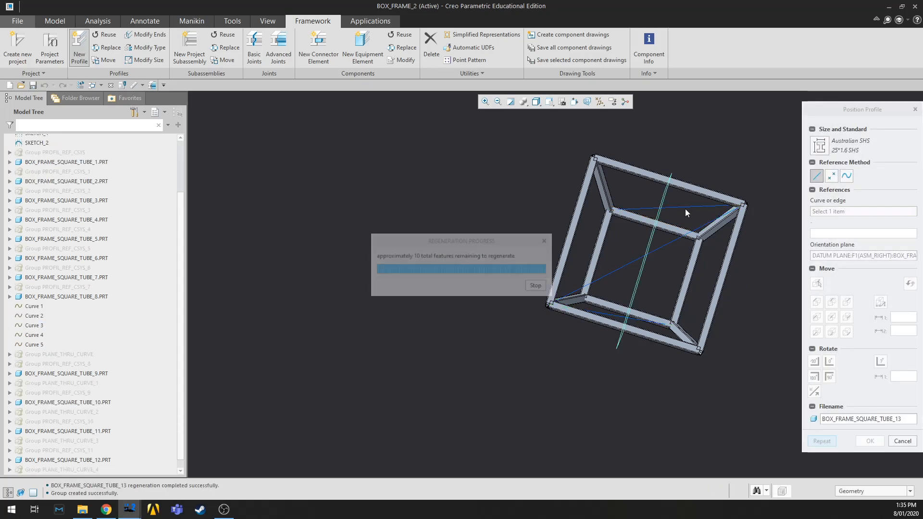
middle_click(721, 299)
left_click(648, 247)
middle_click(728, 295)
middle_click_drag(728, 295, 662, 322)
left_click(629, 308)
middle_click(715, 284)
- Cancel the extra pending tube, close the profile definition and examine the braced box frame
mouse_move(715, 284)
middle_mouse_down()
mouse_move(549, 284)
mouse_move(596, 272)
mouse_move(594, 287)
mouse_move(558, 285)
mouse_move(527, 243)
mouse_move(620, 244)
mouse_move(653, 232)
mouse_move(501, 228)
mouse_move(510, 231)
middle_mouse_up()
scroll(557, 277, "up", 3)
scroll(697, 270, "down", 4)
scroll(601, 286, "down", 2)
left_click(903, 441)
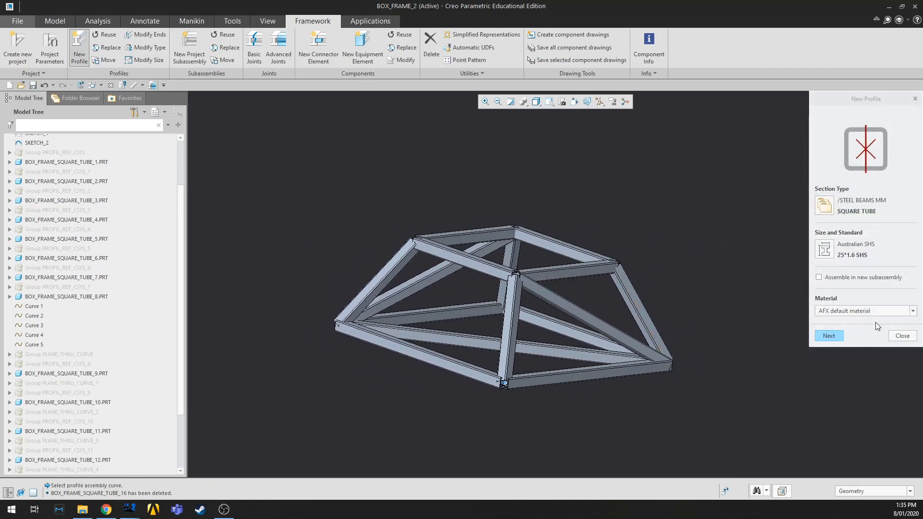
left_click(900, 334)
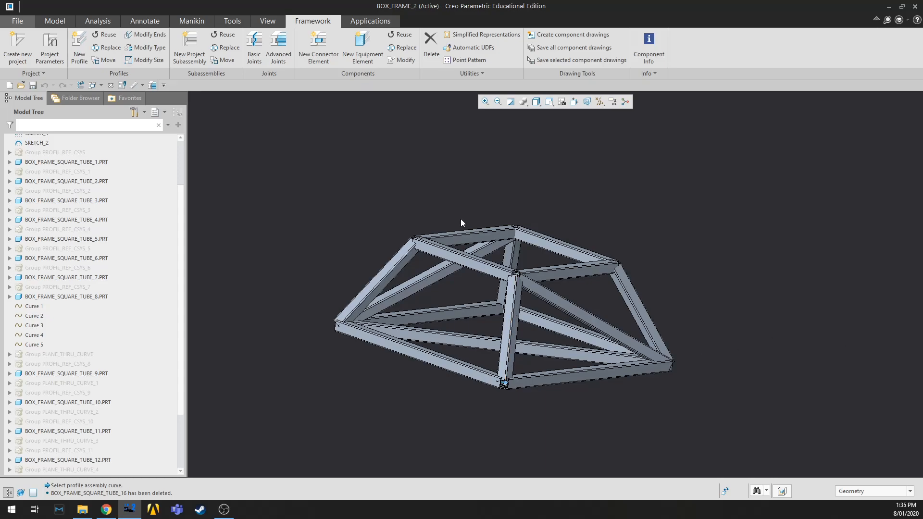
scroll(571, 380, "up", 2)
scroll(553, 357, "down", 3)
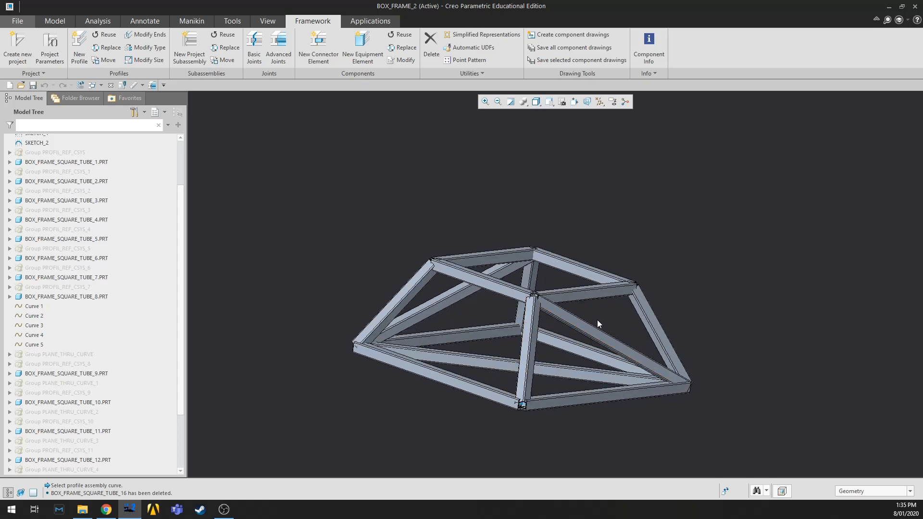
- Examine how the tube ends overlap at the larger square's corner where the connecting and diagonal tubes meet
mouse_move(742, 342)
middle_mouse_down()
mouse_move(706, 361)
mouse_move(728, 355)
middle_mouse_up()
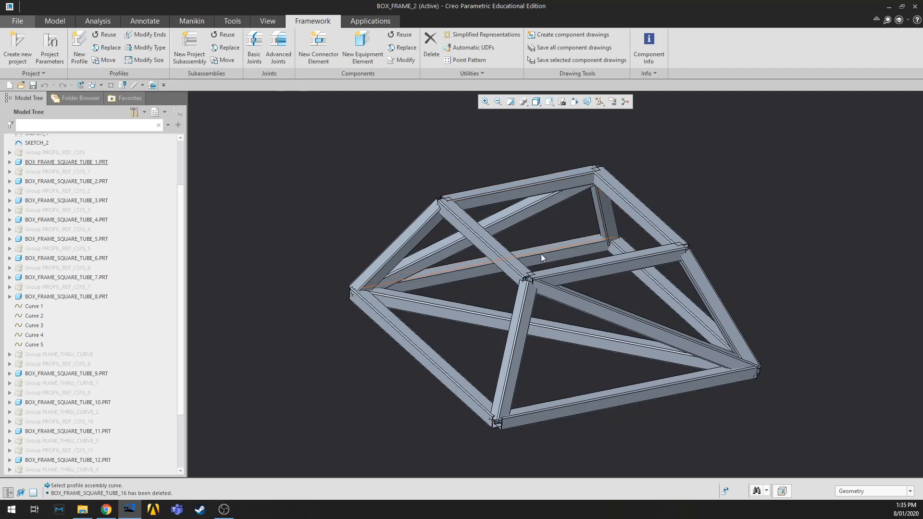
scroll(546, 330, "up", 5)
scroll(523, 333, "down", 2)
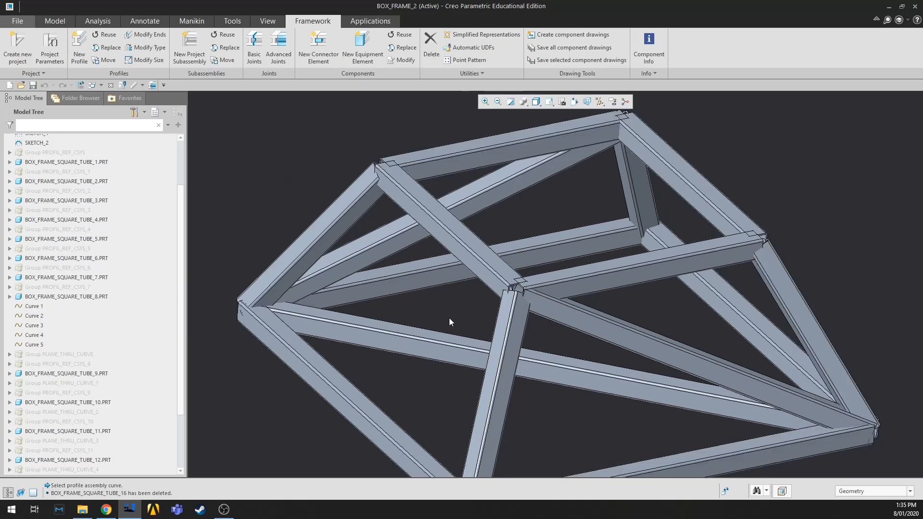
left_click(307, 318)
middle_click_drag(340, 359, 348, 324)
scroll(529, 137, "up", 5)
middle_click_drag(484, 271, 431, 276)
scroll(405, 260, "up", 5)
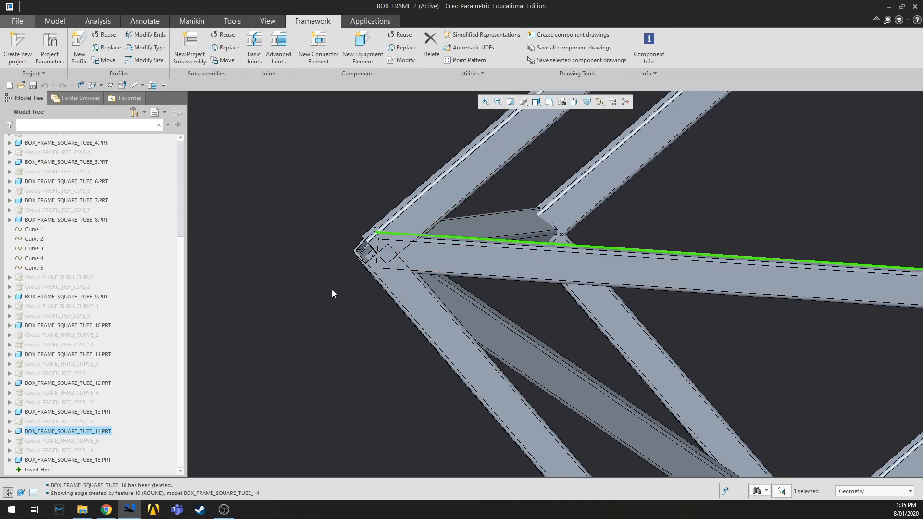
left_click(413, 211)
left_click(385, 267)
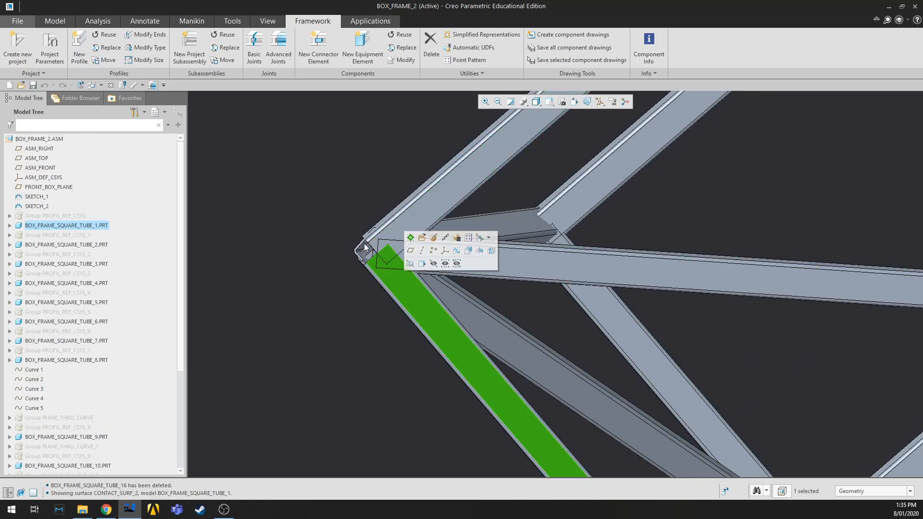
left_click(314, 198)
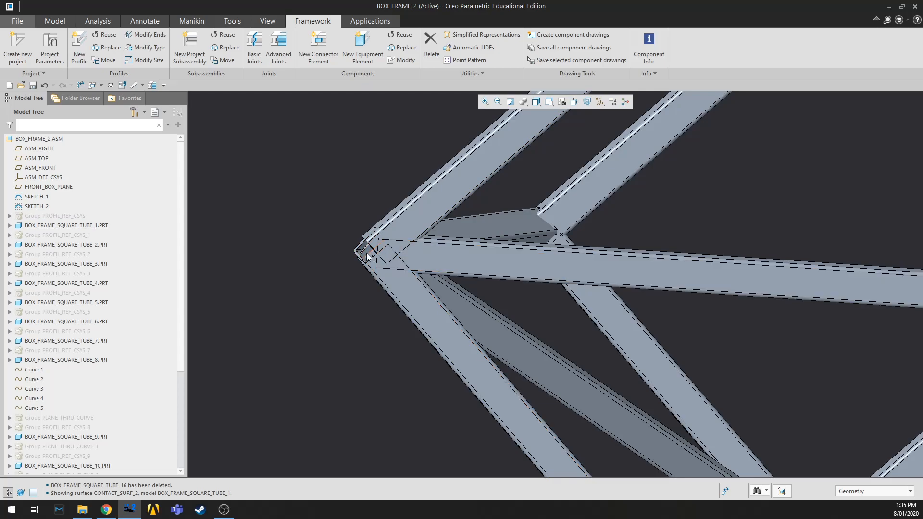
- Inspect the diagonal tube's end surface where it crosses the corner tubes and review the whole frame
left_click(432, 253)
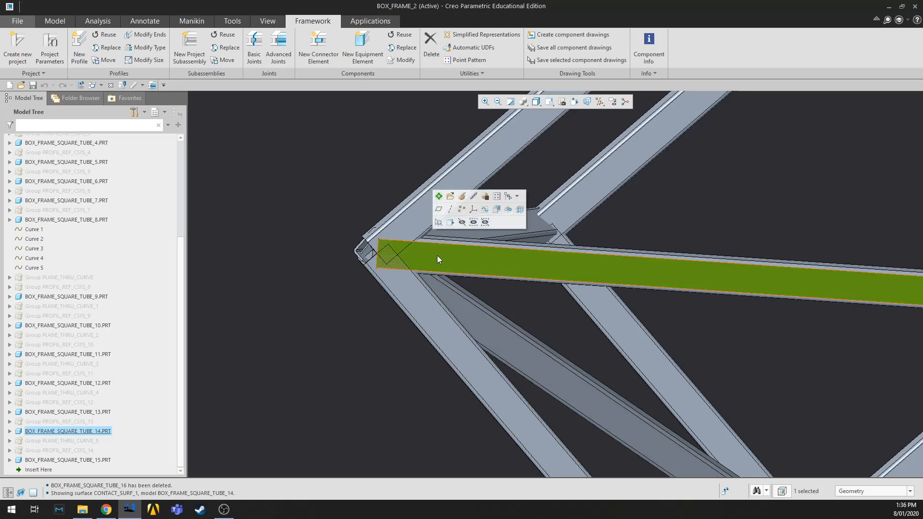
scroll(405, 255, "up", 4)
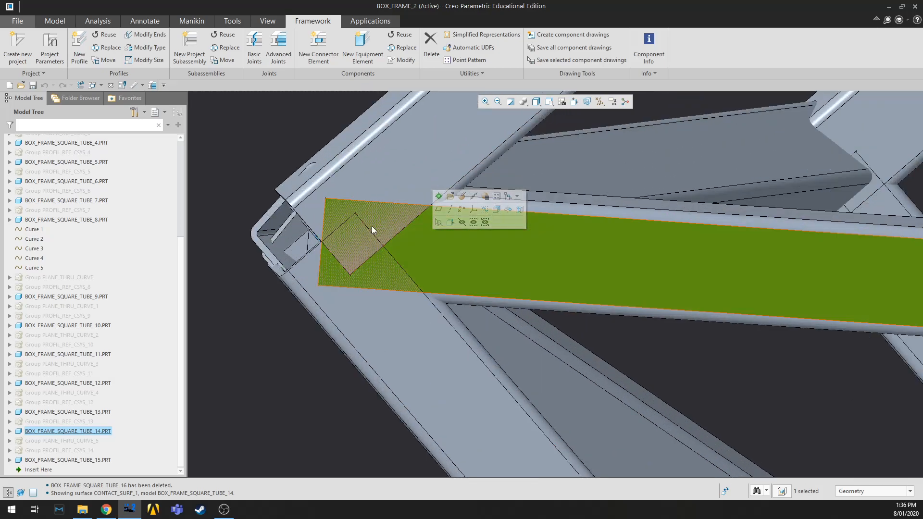
scroll(474, 315, "down", 3)
left_click(576, 356)
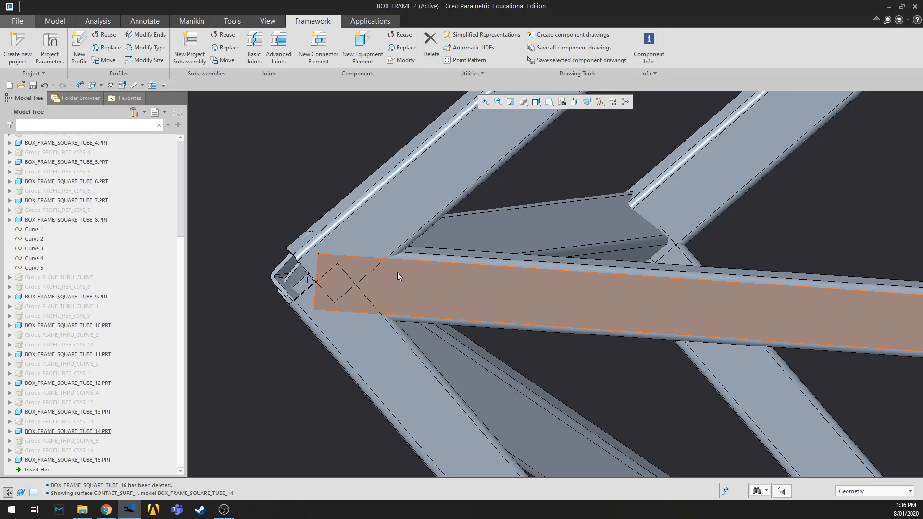
scroll(397, 273, "down", 3)
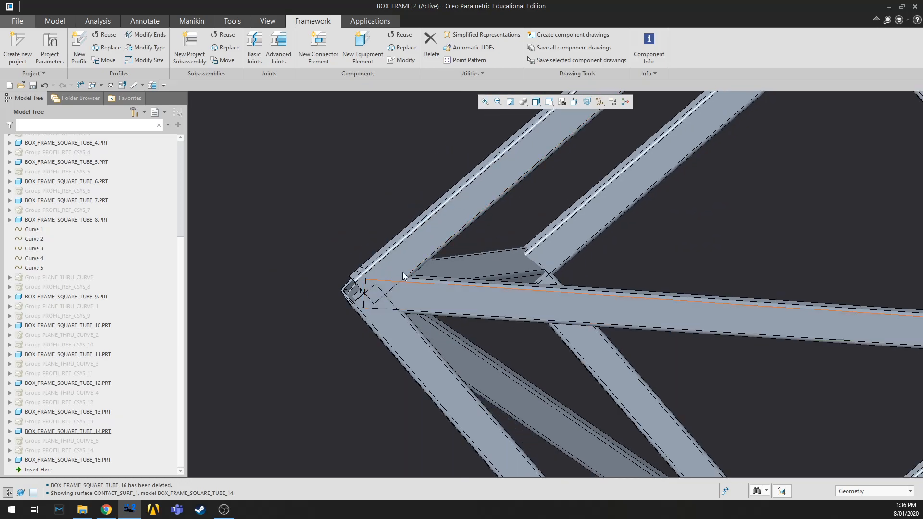
scroll(396, 298, "down", 5)
mouse_move(579, 316)
middle_mouse_down()
mouse_move(594, 278)
mouse_move(584, 331)
mouse_move(553, 352)
middle_mouse_up()
scroll(510, 358, "down", 3)
scroll(625, 293, "up", 3)
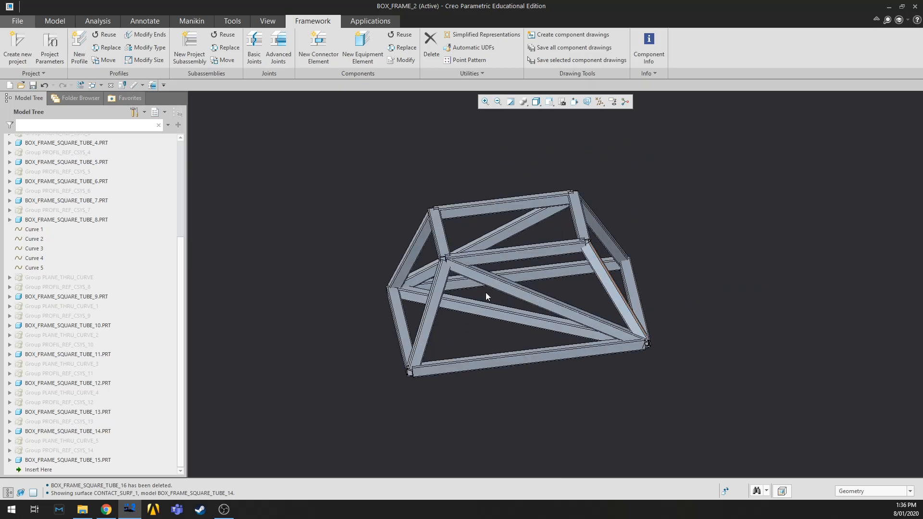
- Start a mitred basic joint between profile ends and apply it to the first corner of the larger square
left_click(254, 47)
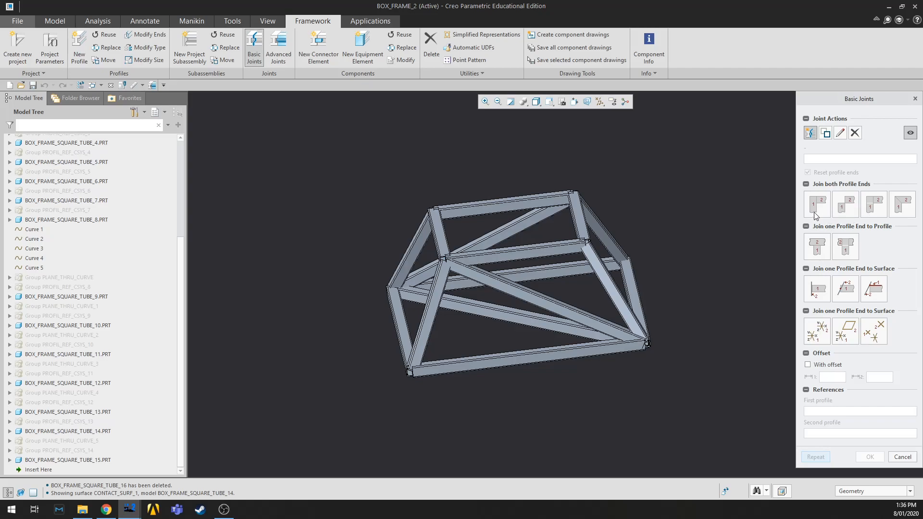
middle_click_drag(525, 354, 511, 282)
scroll(482, 288, "up", 2)
scroll(424, 378, "down", 3)
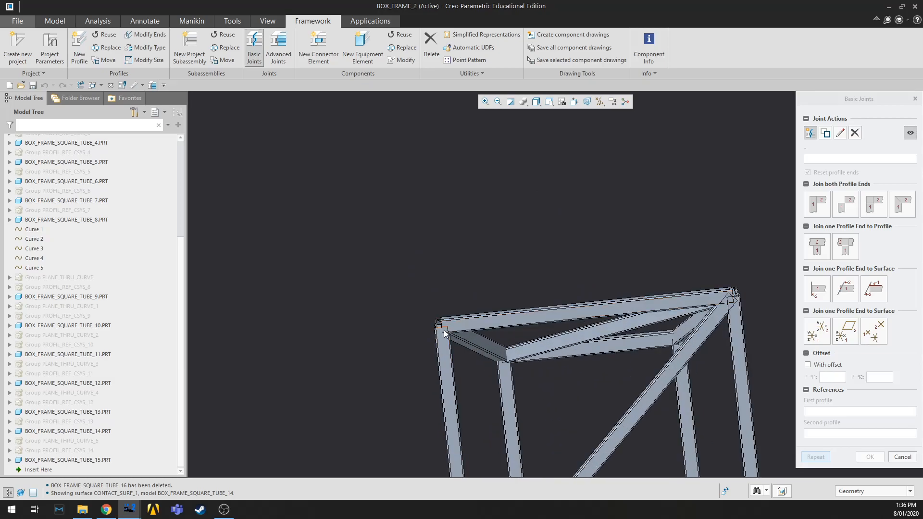
left_click(902, 207)
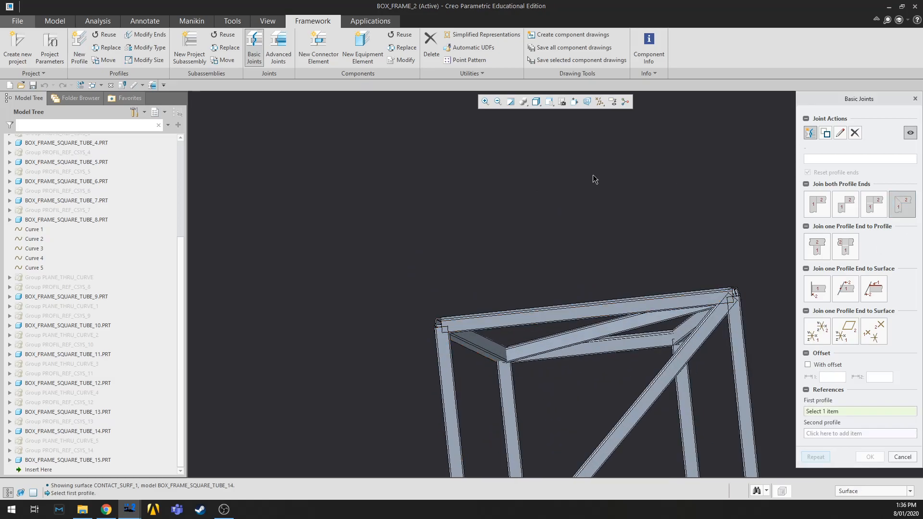
scroll(575, 179, "up", 2)
scroll(525, 308, "down", 3)
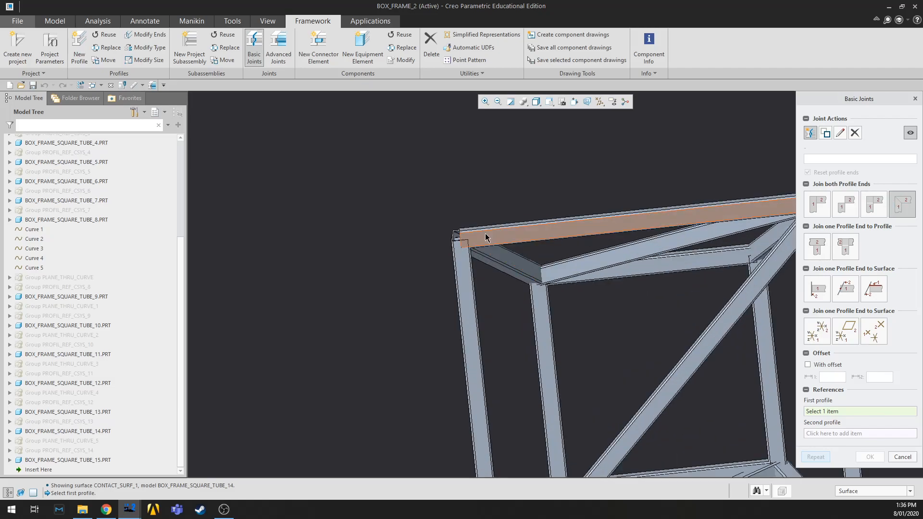
left_click(486, 238)
left_click(460, 274)
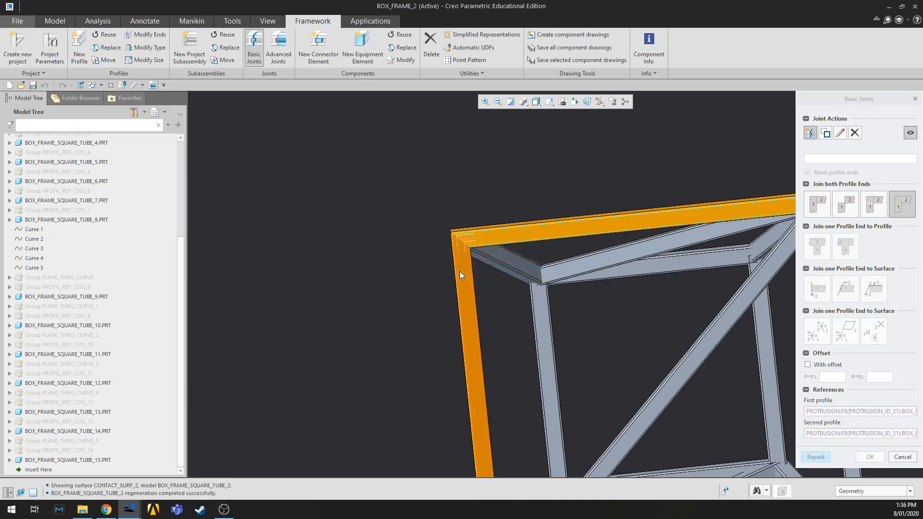
middle_click_drag(453, 195, 500, 189)
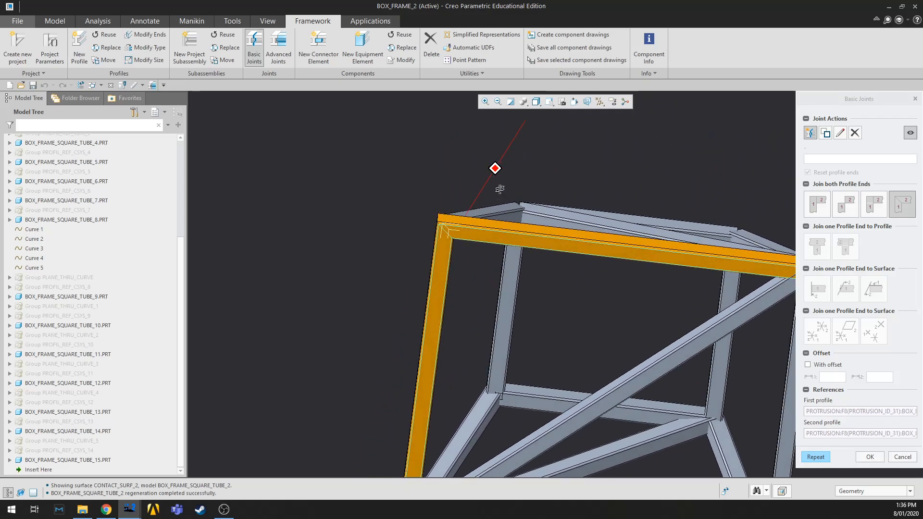
middle_click(679, 160)
- Mitre the two tube ends at the second corner of the larger square
scroll(573, 217, "up", 4)
middle_click_drag(708, 239, 695, 244)
scroll(695, 244, "down", 3)
left_click(668, 239)
left_click(736, 332)
middle_click(738, 287)
- Mitre the tube ends at the remaining two corners of the larger square
scroll(738, 287, "up", 3)
scroll(738, 287, "down", 3)
left_click(754, 337)
left_click(719, 335)
middle_click(686, 306)
left_click(392, 313)
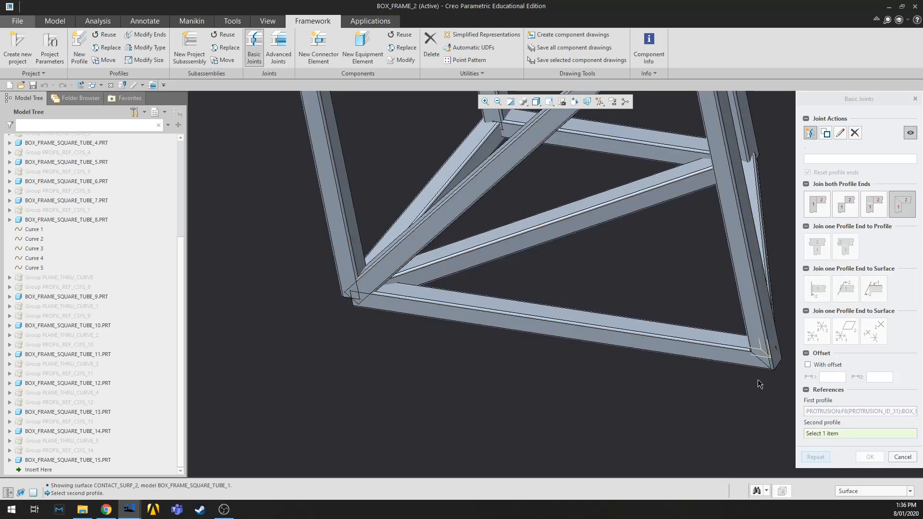
left_click(344, 225)
middle_click(443, 305)
- Mitre the two tube ends at the first corner of the smaller square
scroll(443, 305, "up", 3)
middle_click_drag(528, 227, 448, 272)
scroll(517, 259, "up", 2)
scroll(572, 192, "down", 4)
left_click(487, 233)
left_click(481, 205)
middle_click(524, 189)
- Mitre the tube ends at the second and third corners of the smaller square
scroll(531, 180, "down", 3)
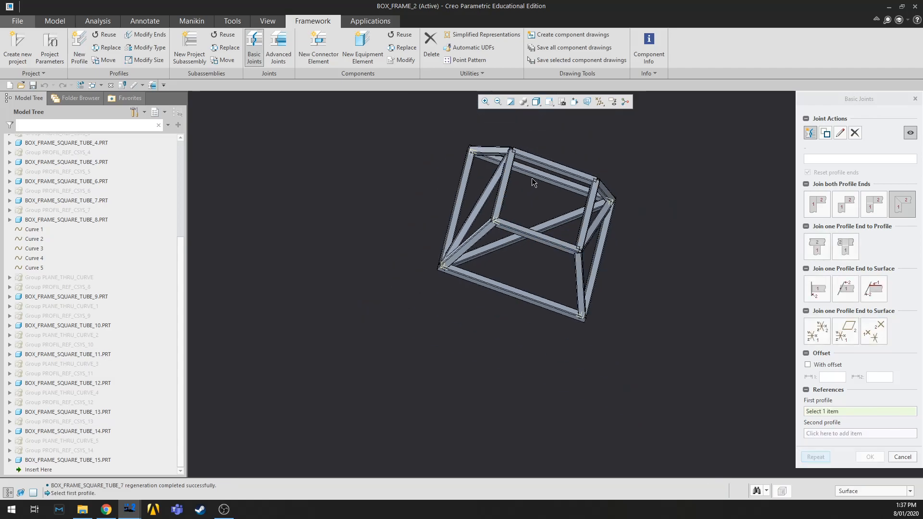
scroll(531, 180, "down", 4)
left_click(481, 149)
left_click(528, 130)
middle_click(636, 119)
left_click(675, 175)
left_click(683, 205)
middle_click(685, 206)
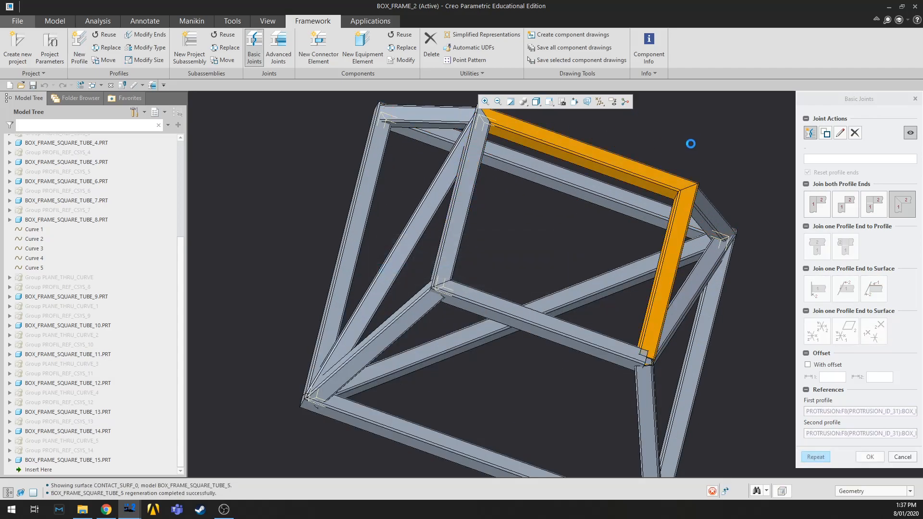
- Mitre the last corner of the smaller square, check the frame's corners and close the basic joint definition
left_click(651, 324)
left_click(614, 348)
middle_click(580, 207)
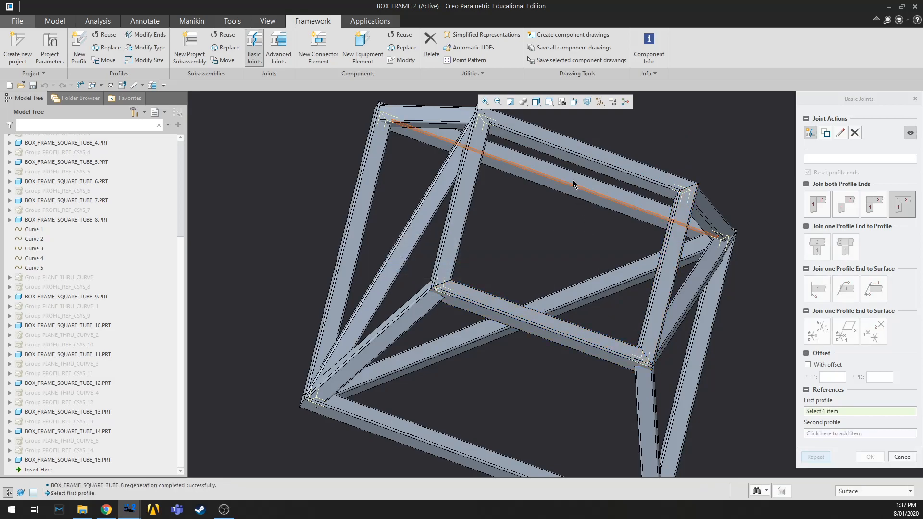
scroll(561, 150, "up", 4)
mouse_move(572, 265)
middle_mouse_down()
mouse_move(538, 250)
mouse_move(638, 220)
middle_mouse_up()
scroll(502, 239, "up", 1)
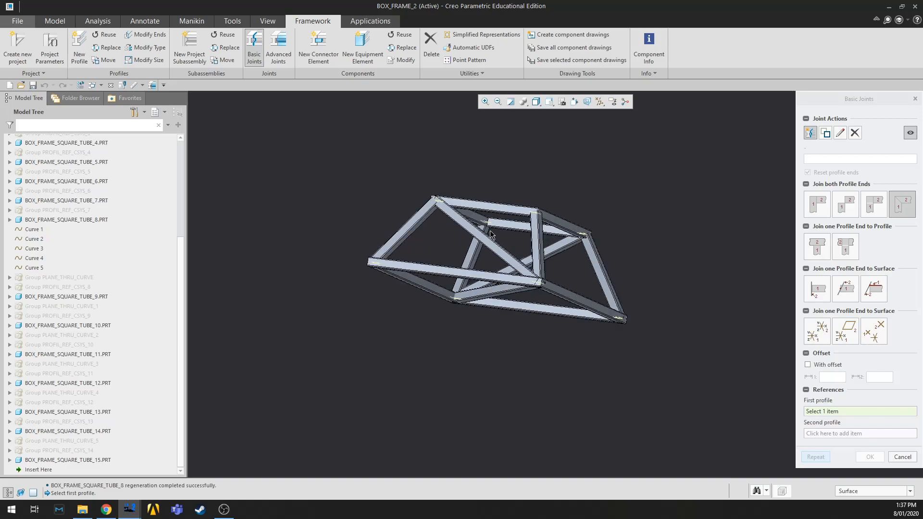
scroll(488, 231, "down", 2)
scroll(629, 237, "down", 1)
middle_click_drag(591, 259, 587, 256)
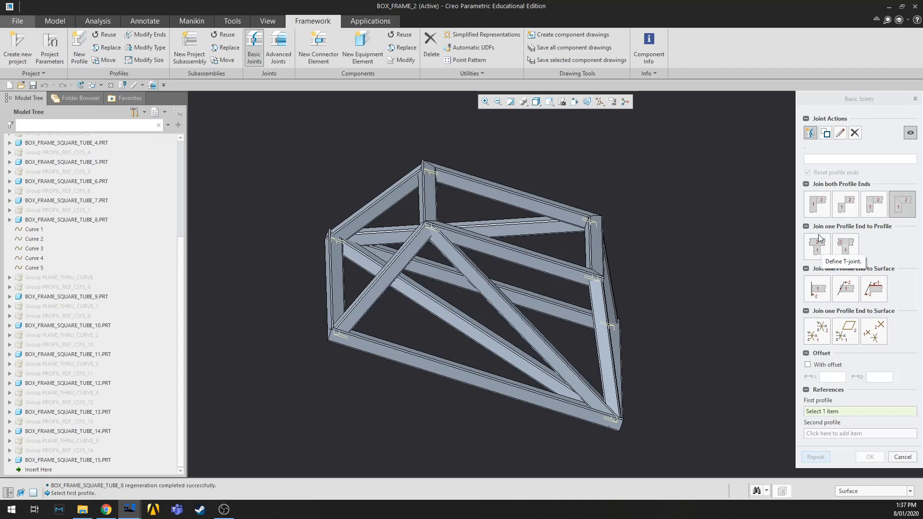
left_click(916, 99)
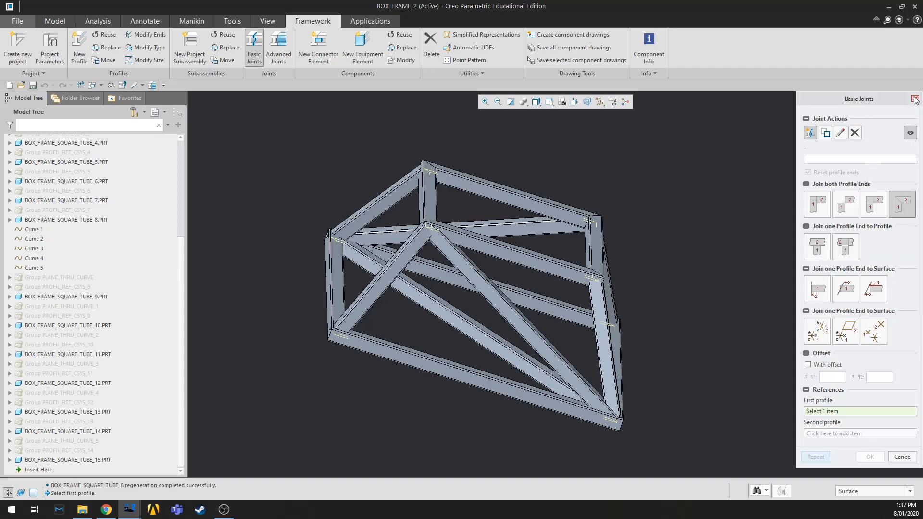
- Start an advanced Cutout joint and cut connecting tube BOX_FRAME_SQUARE_TUBE_12 against smaller-square tube BOX_FRAME_SQUARE_TUBE_6
left_click(291, 42)
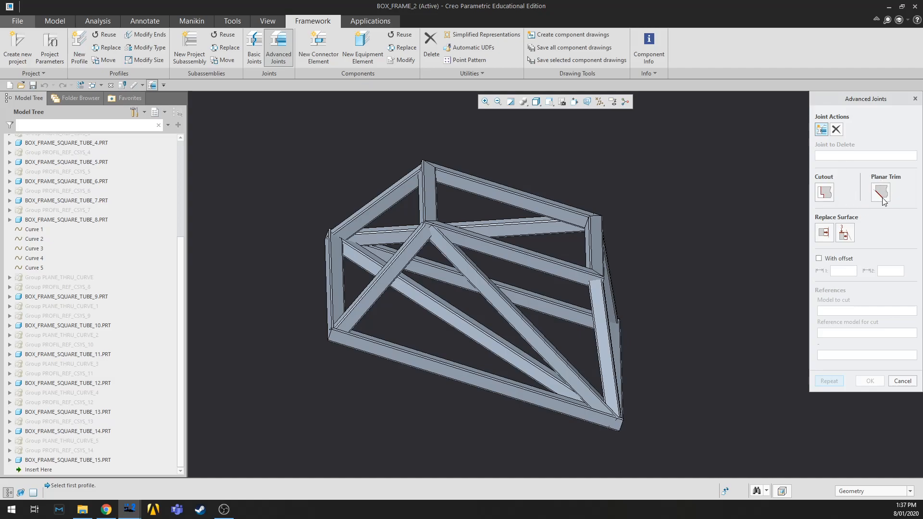
left_click(827, 192)
scroll(665, 327, "up", 2)
middle_click_drag(665, 321, 597, 326)
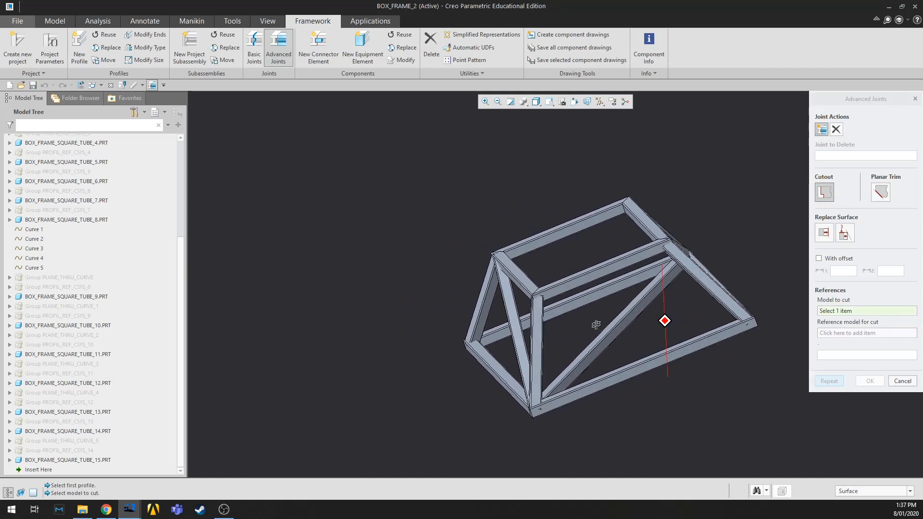
scroll(544, 293, "down", 5)
middle_click_drag(595, 356, 567, 341)
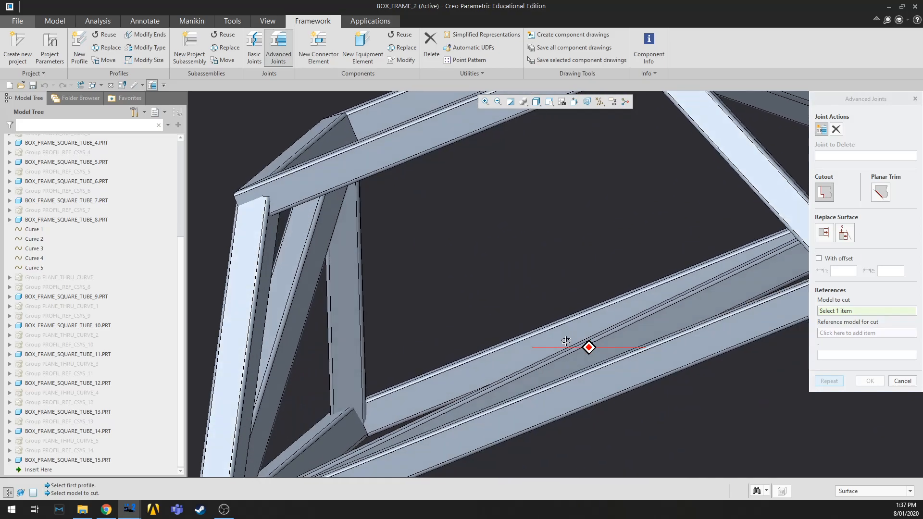
scroll(611, 272, "up", 6)
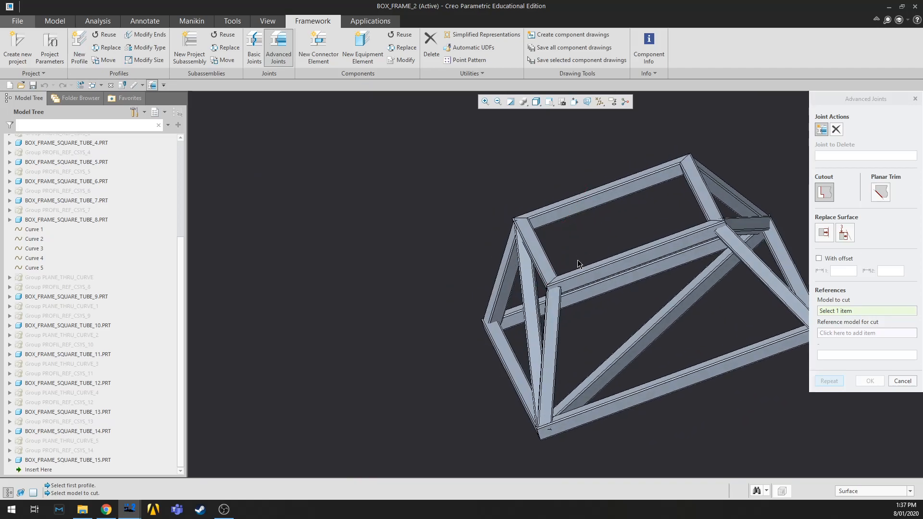
scroll(567, 284, "down", 4)
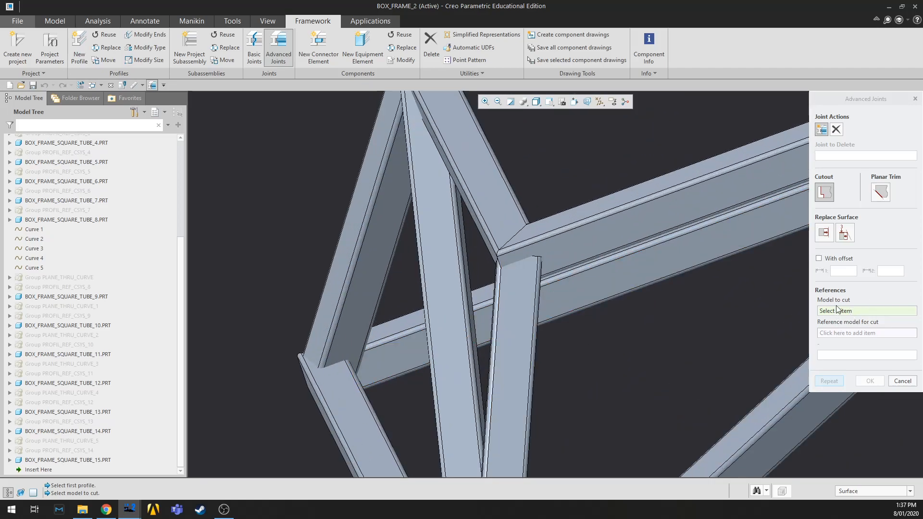
left_click(530, 313)
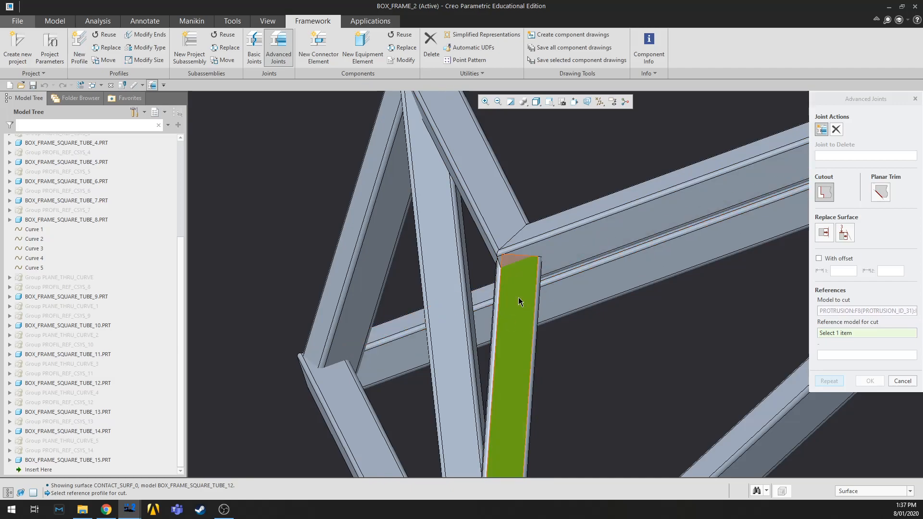
left_click(573, 250)
middle_click(558, 167)
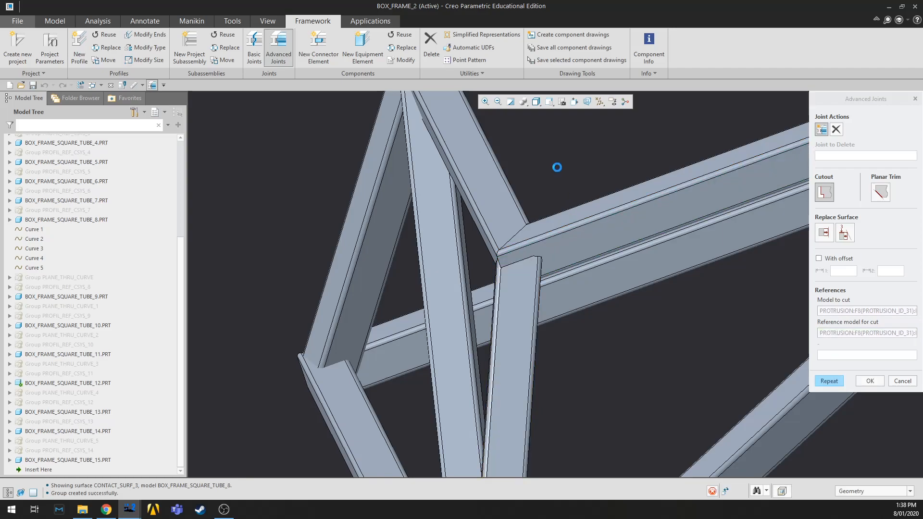
- Cut the same connecting tube against the adjoining smaller-square tube BOX_FRAME_SQUARE_TUBE_7 at that corner
middle_click_drag(609, 354, 624, 347)
scroll(624, 347, "down", 5)
scroll(642, 327, "up", 10)
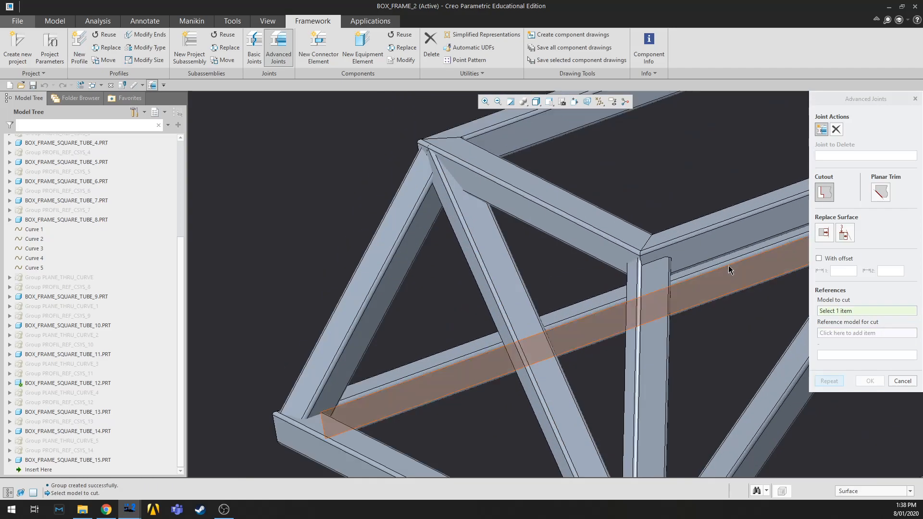
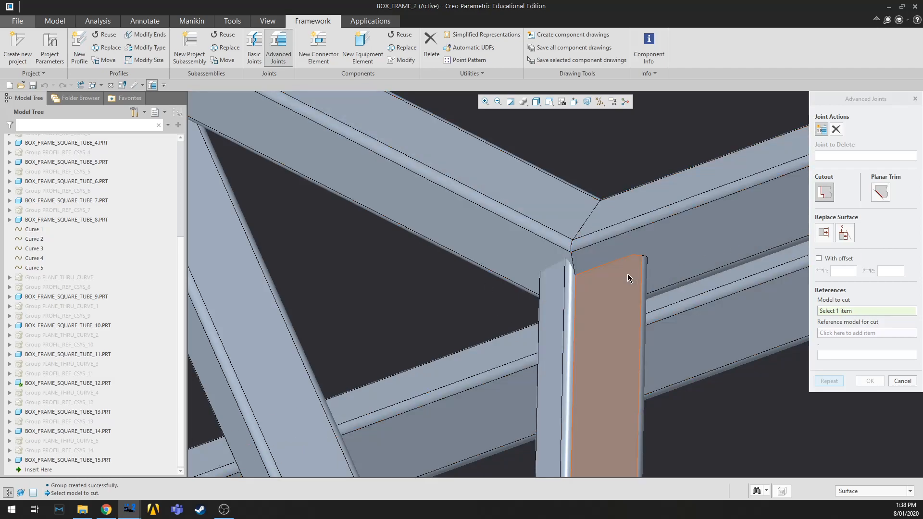
left_click(615, 348)
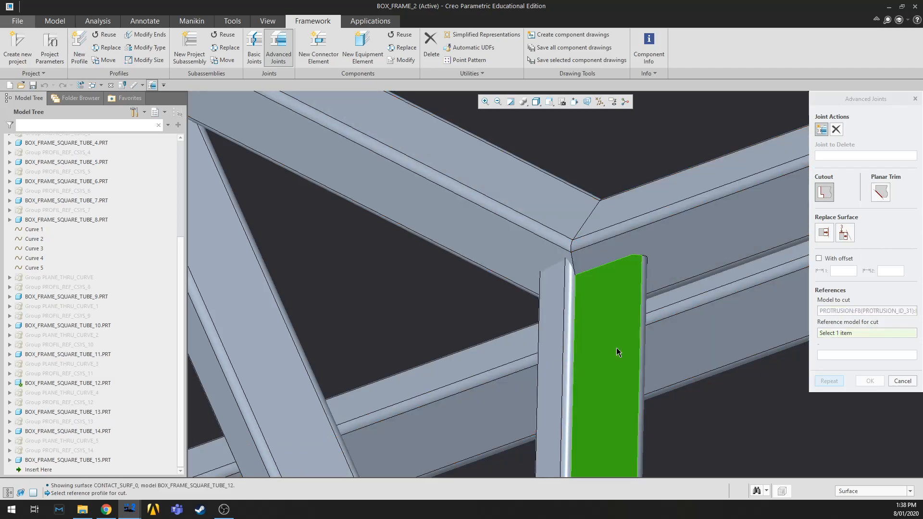
left_click(527, 244)
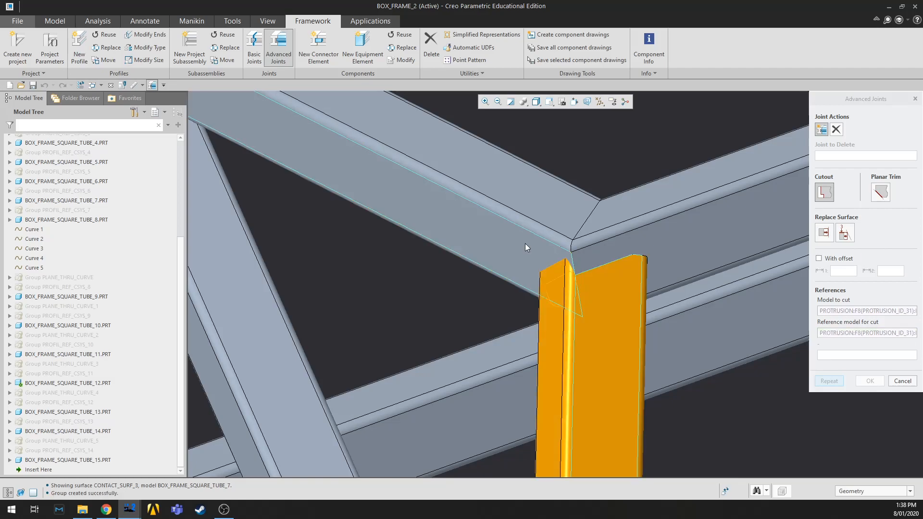
middle_click(595, 151)
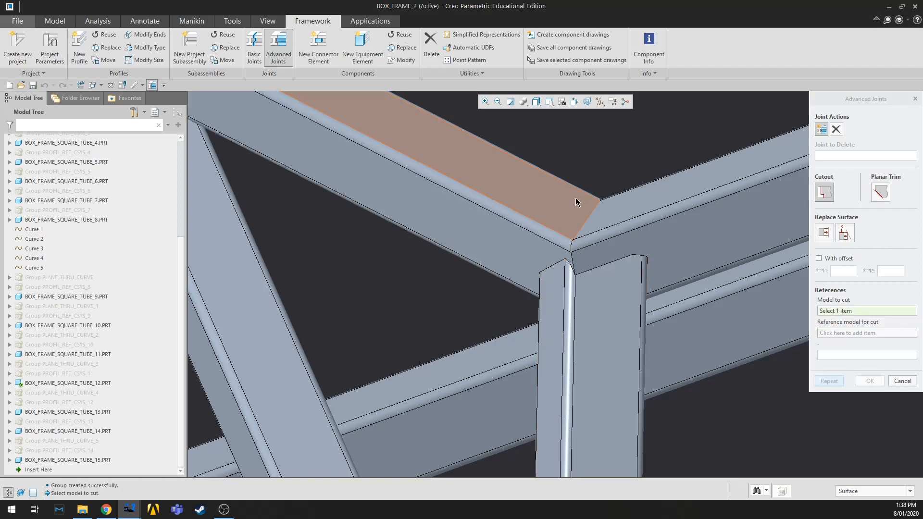
scroll(574, 202, "up", 3)
middle_click_drag(646, 296, 500, 206)
scroll(361, 226, "up", 3)
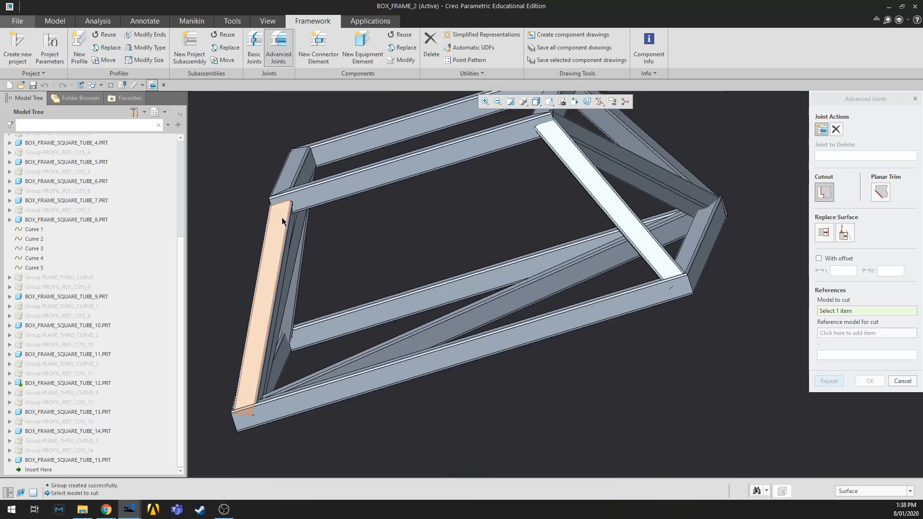
scroll(281, 216, "down", 3)
middle_click_drag(351, 242, 616, 260, "shift")
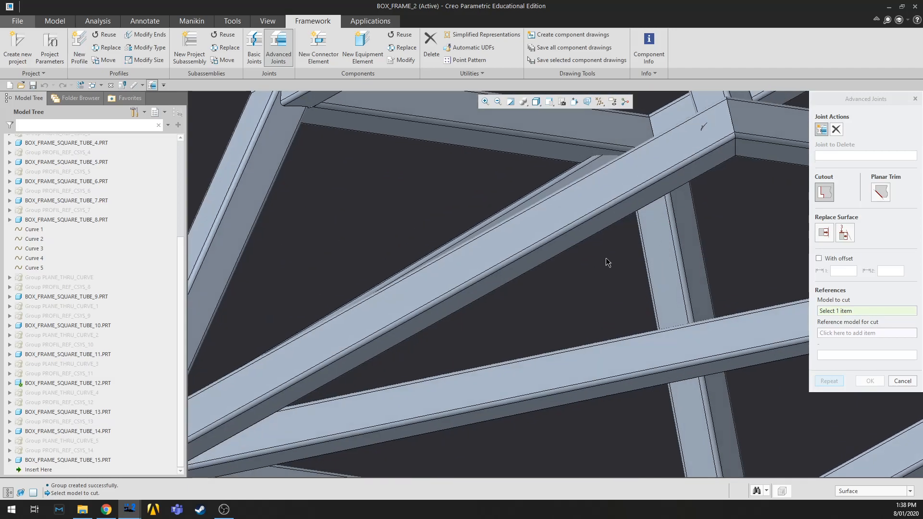
scroll(357, 152, "up", 2)
scroll(354, 147, "down", 5)
left_click(383, 153)
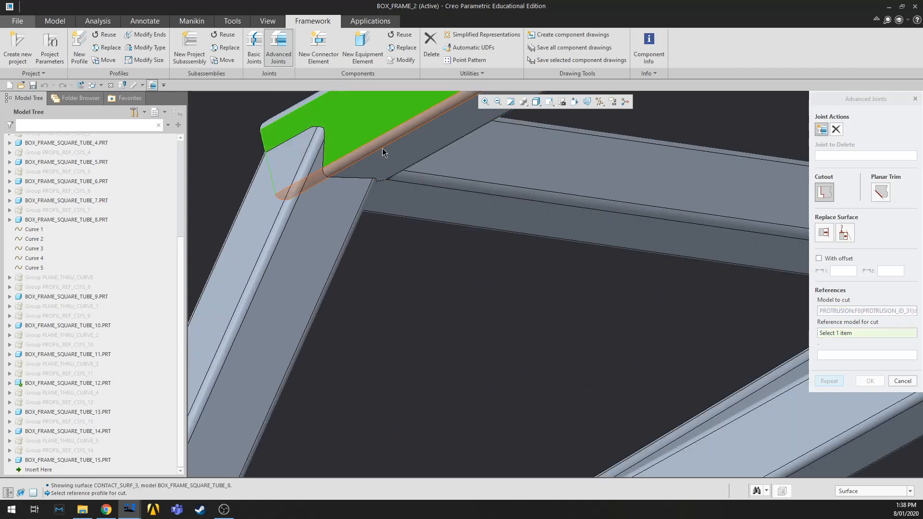
left_click(905, 382)
- Hide smaller-square tube BOX_FRAME_SQUARE_TUBE_8 and examine the cut end of the connecting tube at that corner
scroll(562, 302, "up", 3)
middle_click_drag(517, 310, 540, 289)
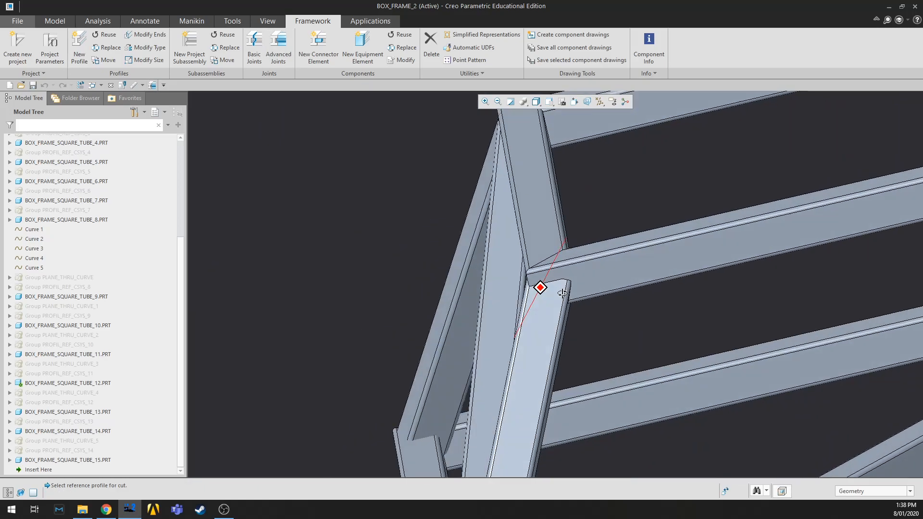
left_click(629, 267)
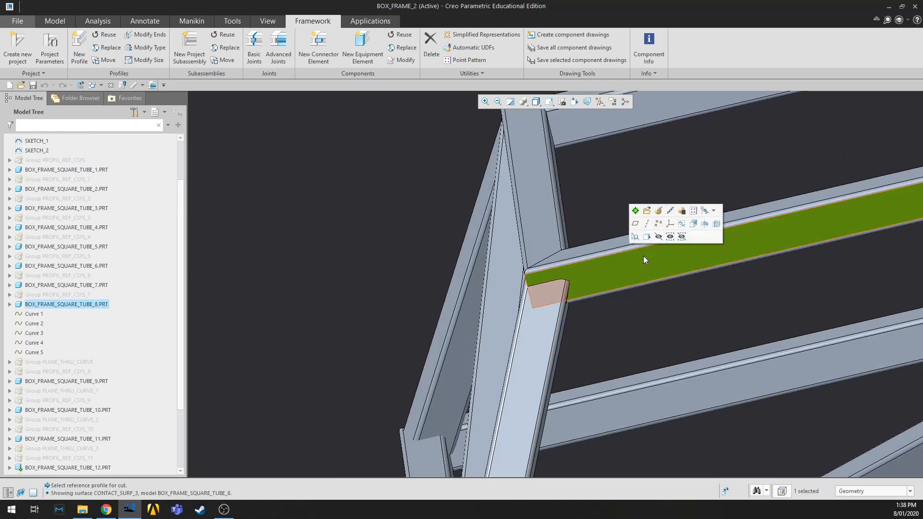
left_click(660, 236)
middle_click_drag(667, 261, 600, 310)
scroll(495, 239, "down", 3)
middle_click_drag(543, 235, 582, 277)
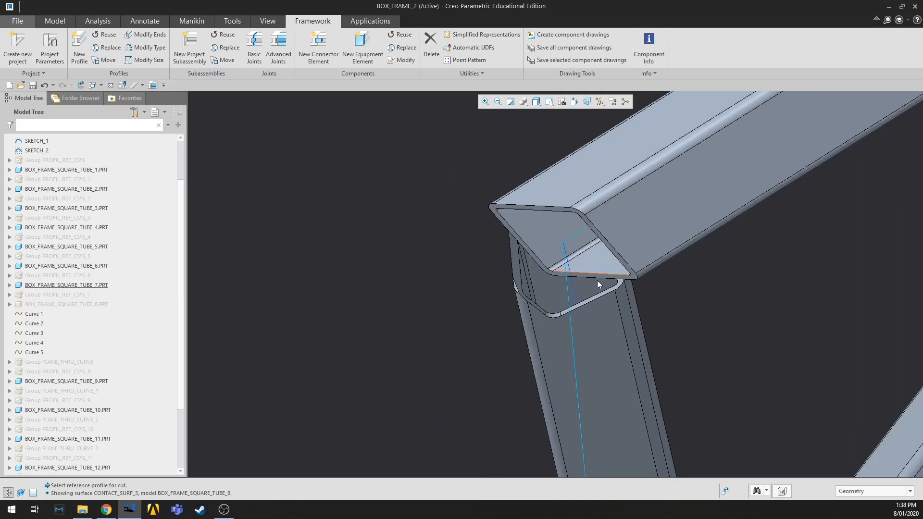
middle_click_drag(665, 302, 670, 298)
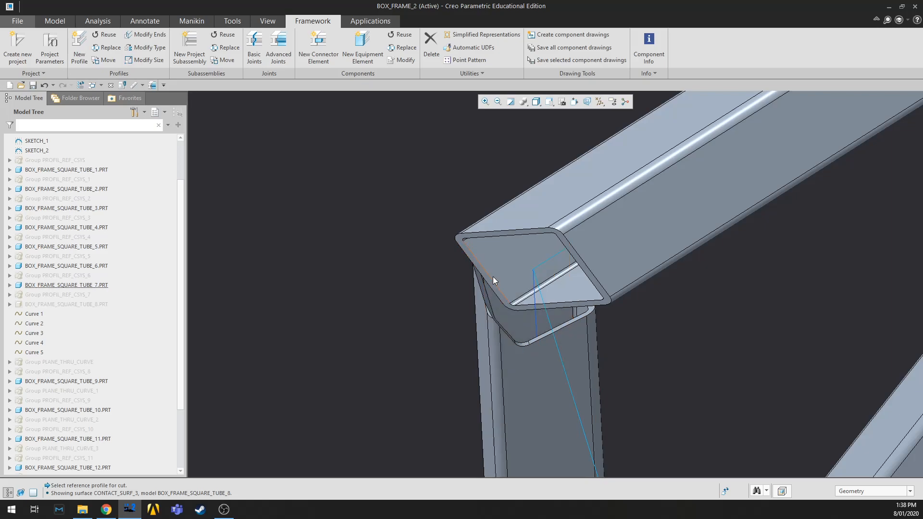
scroll(636, 255, "up", 1)
scroll(636, 255, "up", 3)
middle_click_drag(659, 335, 723, 274)
scroll(741, 248, "up", 2)
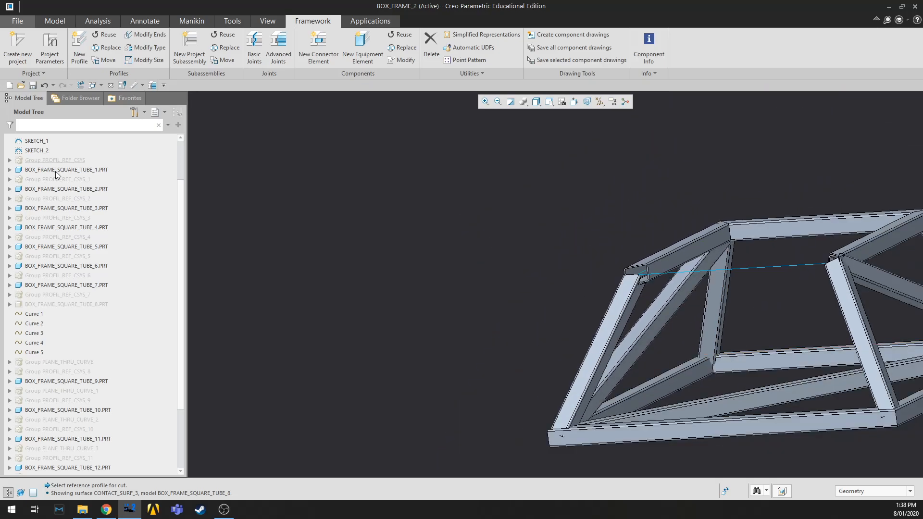
- Open connecting tube BOX_FRAME_SQUARE_TUBE_12 as a separate part, examine its cut end and close the part
left_click(614, 294)
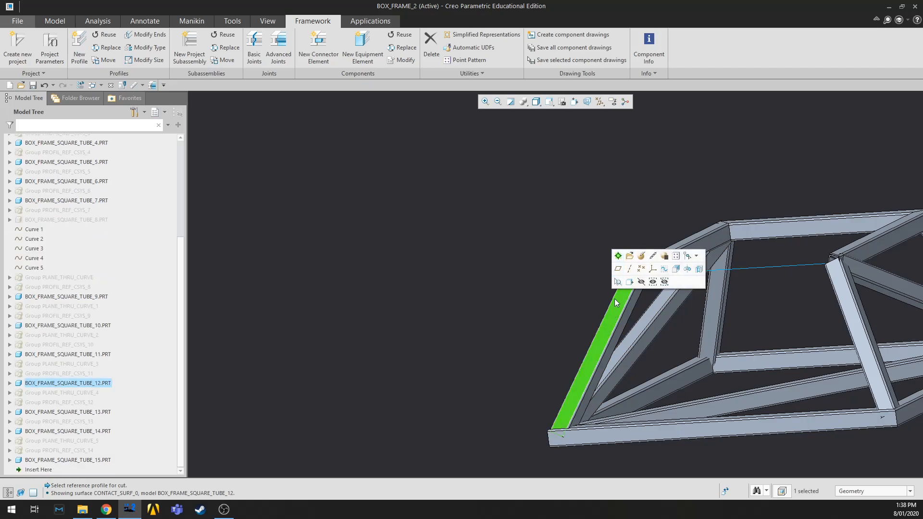
left_click(630, 256)
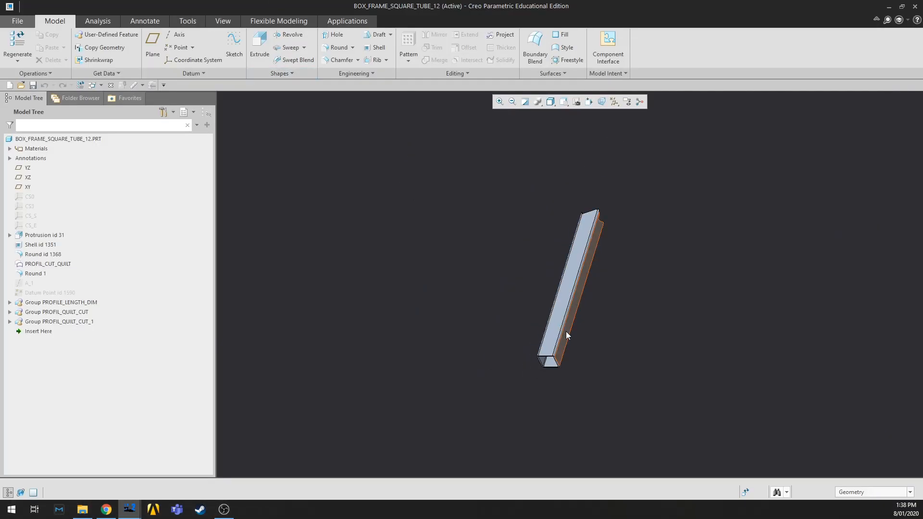
mouse_move(566, 335)
middle_mouse_down()
mouse_move(604, 331)
mouse_move(618, 303)
mouse_move(629, 313)
mouse_move(569, 344)
middle_mouse_up()
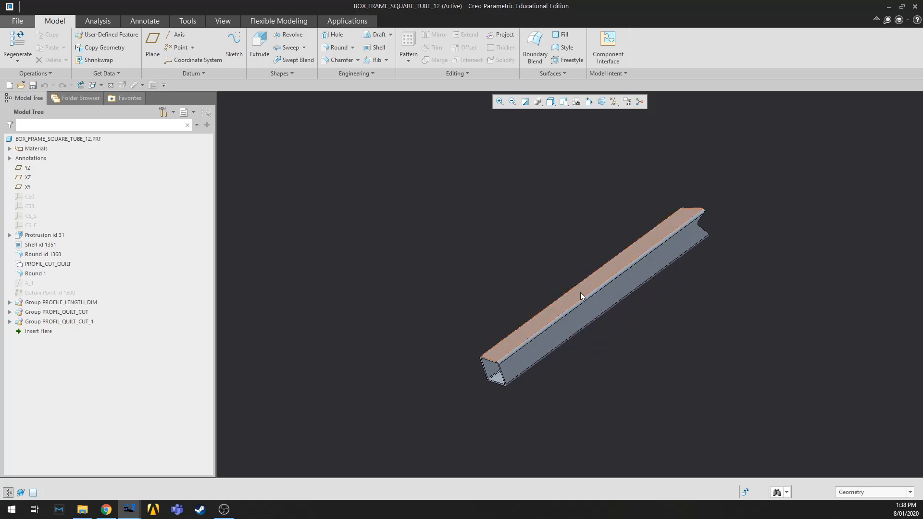
middle_click_drag(534, 291, 615, 218)
left_click(260, 45)
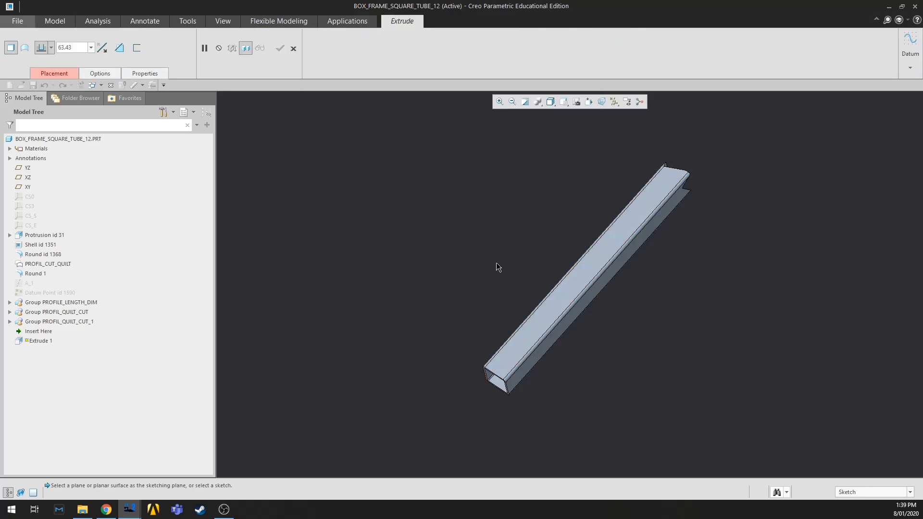
key("Escape")
scroll(495, 216, "down", 2)
scroll(652, 436, "up", 1)
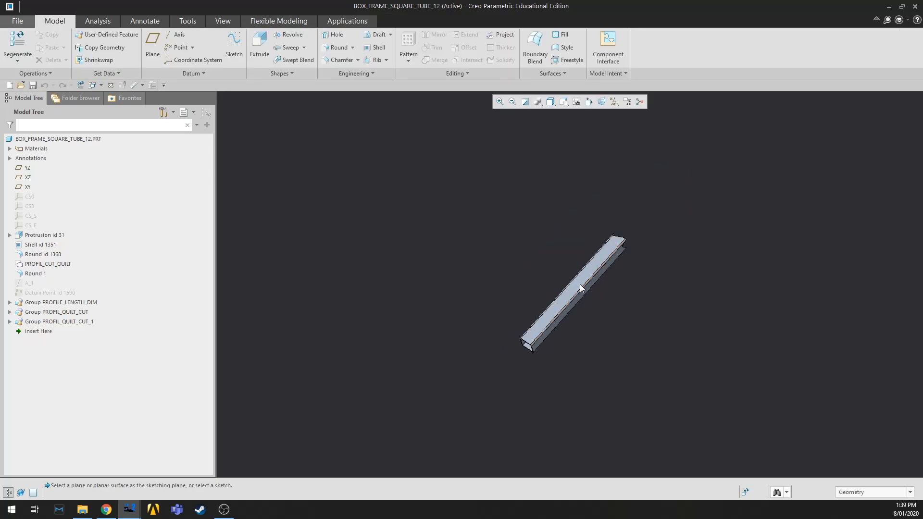
scroll(569, 273, "down", 2)
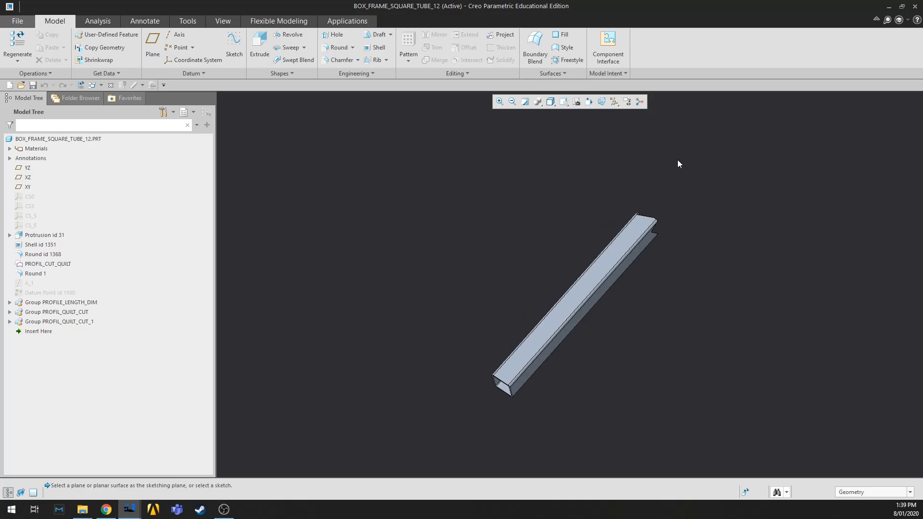
mouse_move(622, 339)
middle_mouse_down()
mouse_move(601, 406)
mouse_move(588, 319)
mouse_move(620, 336)
middle_mouse_up()
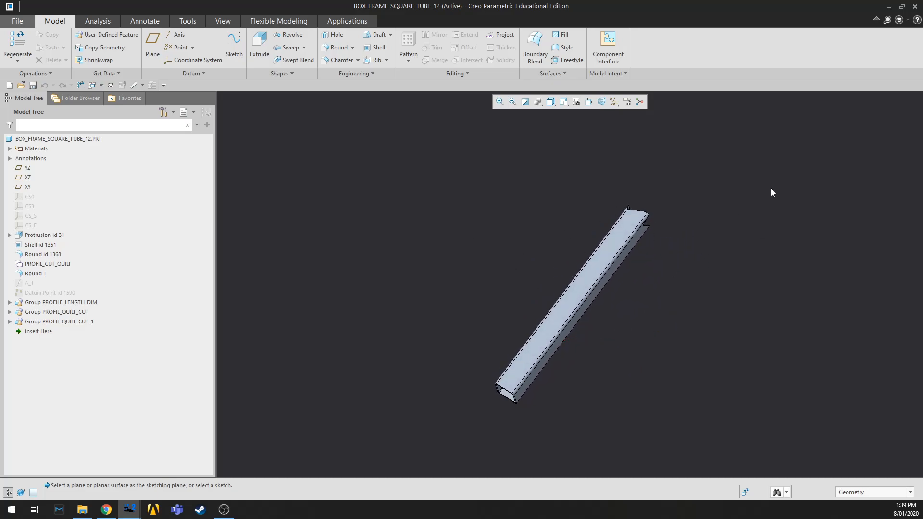
left_click(916, 6)
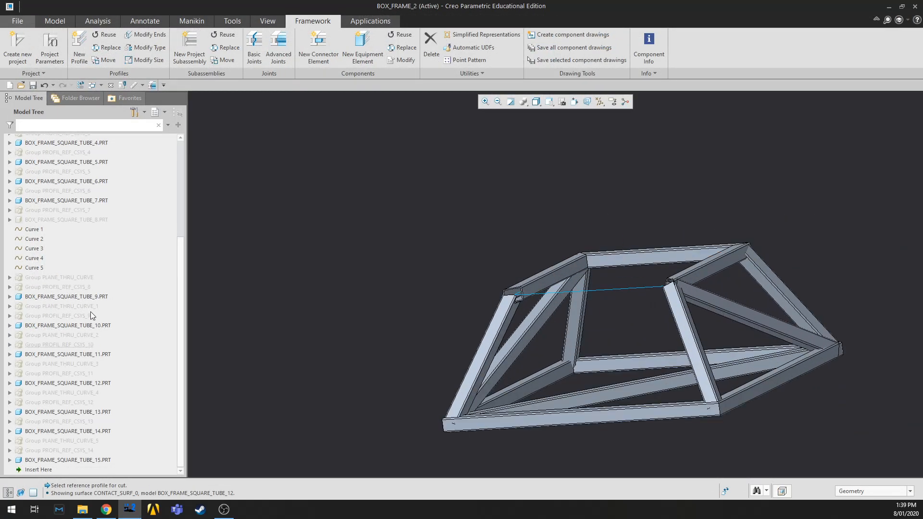
- Show the hidden smaller-square tube BOX_FRAME_SQUARE_TUBE_8 in the assembly again
left_click(84, 218)
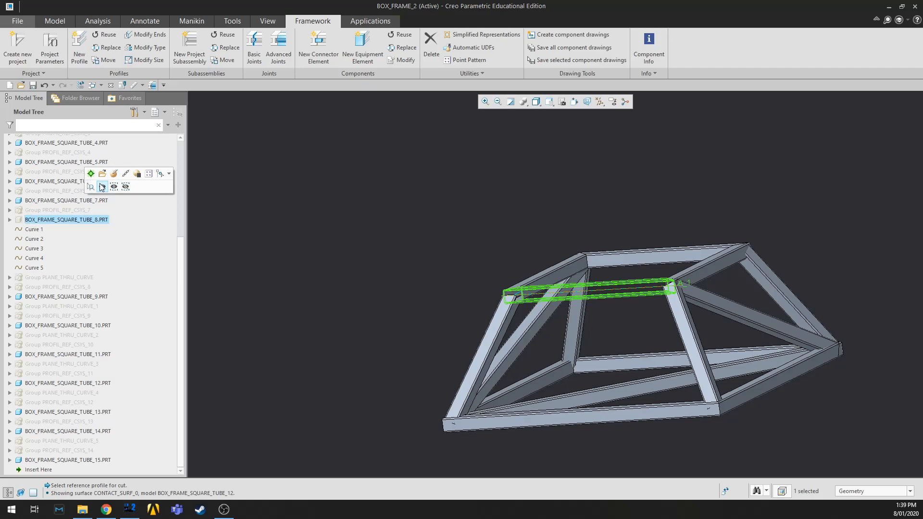
left_click(102, 187)
left_click(339, 261)
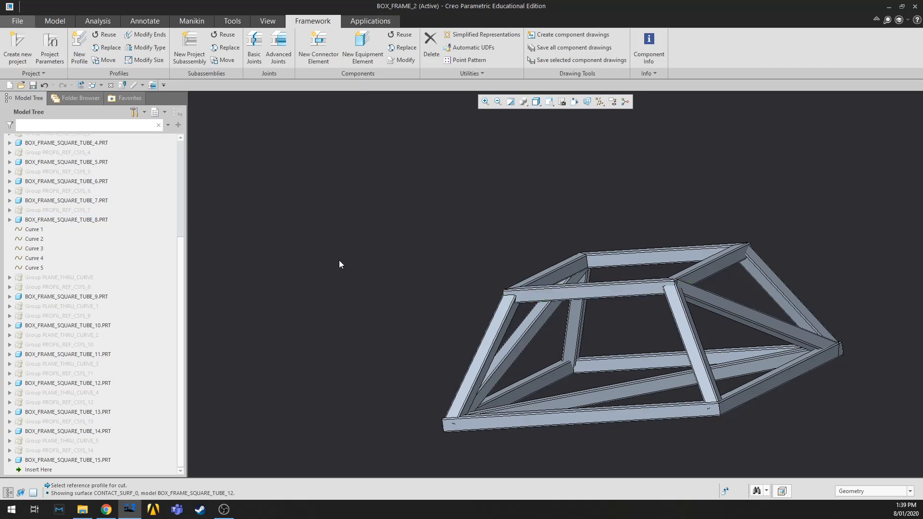
left_click(103, 220)
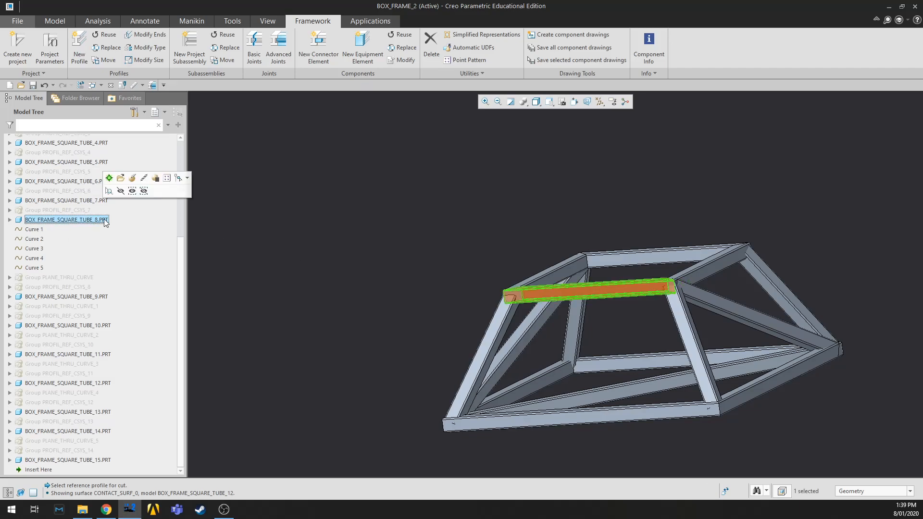
left_click(143, 191)
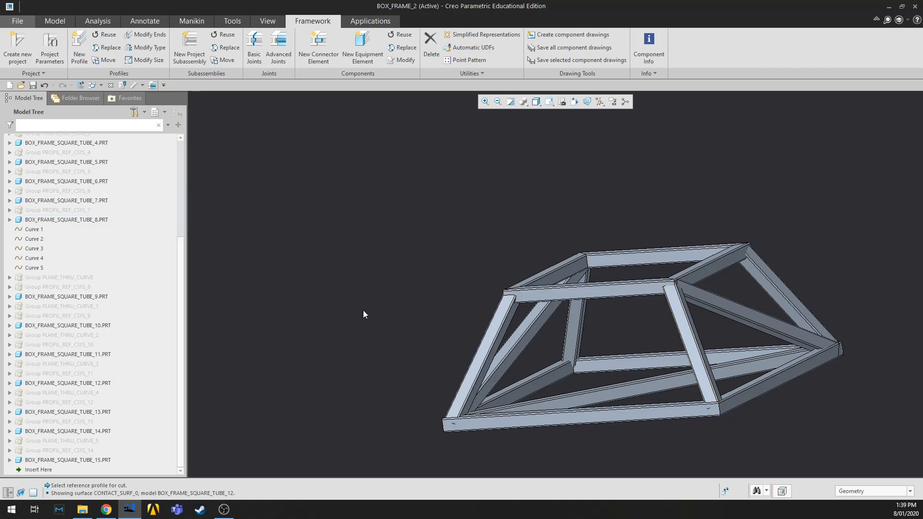
- Reopen the Advanced Joints definition at the smaller-square corner where connecting tube BOX_FRAME_SQUARE_TUBE_11 meets a diagonal tube
scroll(591, 336, "up", 3)
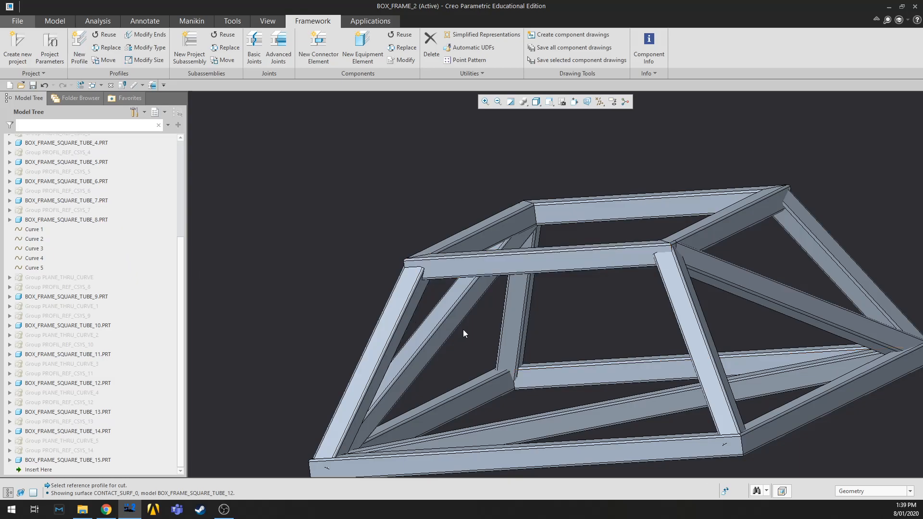
scroll(480, 268, "up", 3)
scroll(481, 268, "down", 3)
scroll(604, 319, "up", 2)
middle_click_drag(605, 316, 577, 295)
left_click(286, 52)
scroll(576, 296, "down", 3)
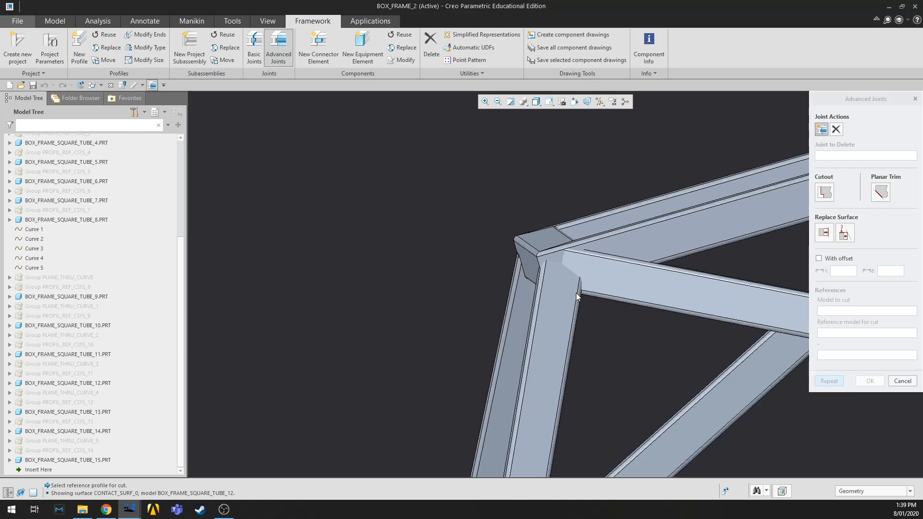
left_click(564, 289)
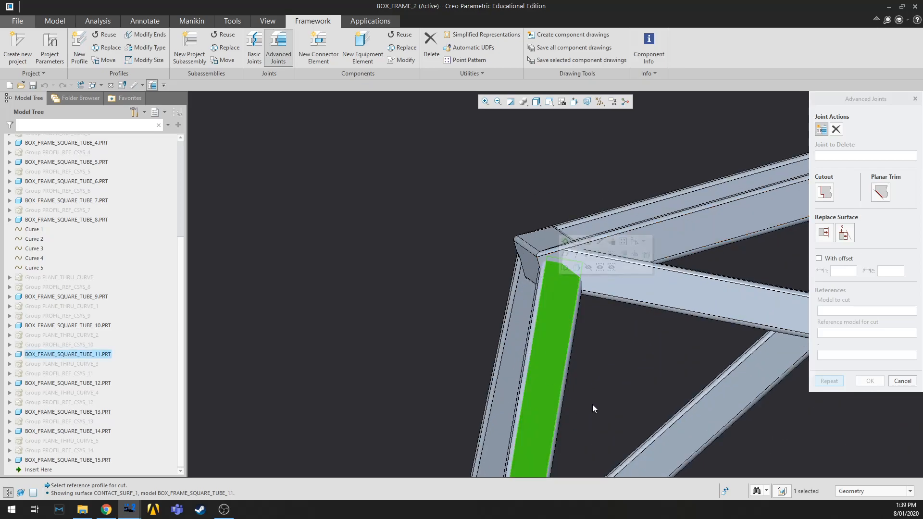
left_click(640, 345)
- Examine how the connecting tubes and diagonal BOX_FRAME_SQUARE_TUBE_13 meet the corners of the smaller square
mouse_move(641, 345)
middle_mouse_down()
mouse_move(618, 335)
mouse_move(640, 331)
mouse_move(602, 355)
mouse_move(620, 360)
middle_mouse_up()
scroll(563, 363, "up", 2)
scroll(598, 380, "down", 1)
scroll(587, 346, "down", 3)
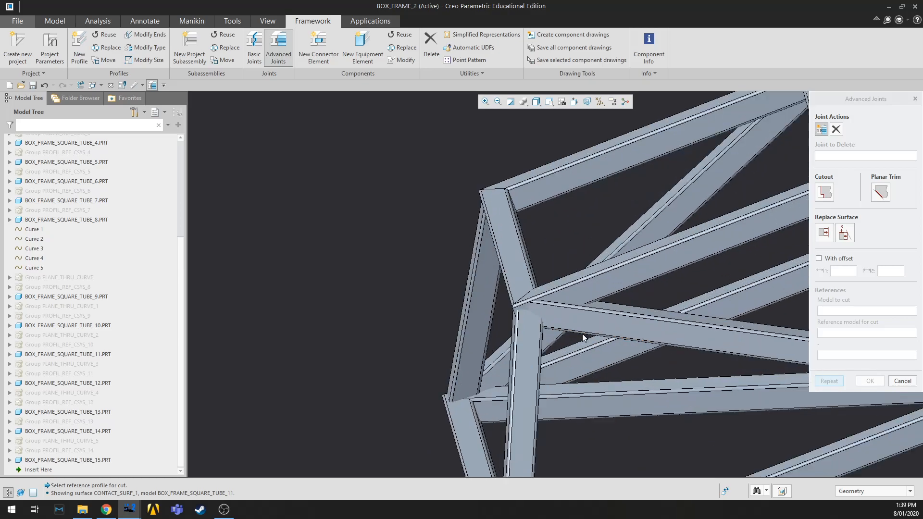
middle_click_drag(572, 339, 610, 327)
middle_click_drag(698, 322, 579, 305, "shift")
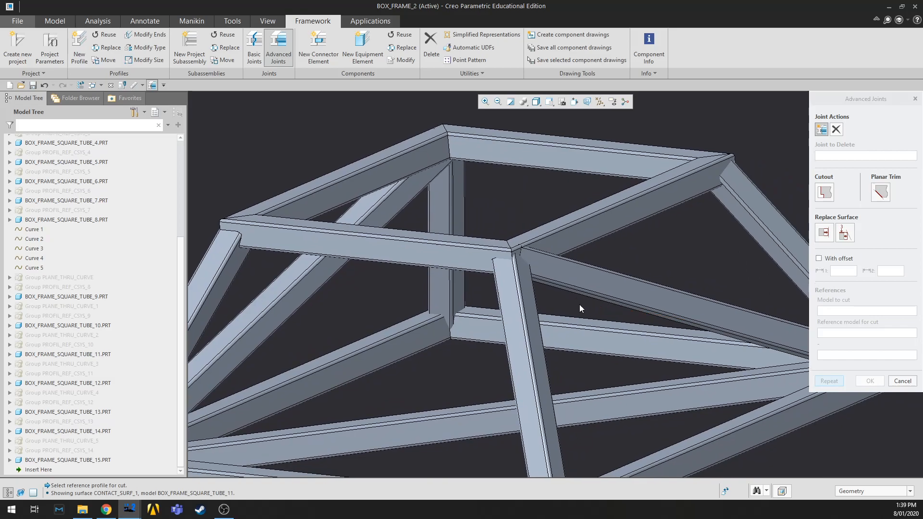
scroll(521, 273, "down", 2)
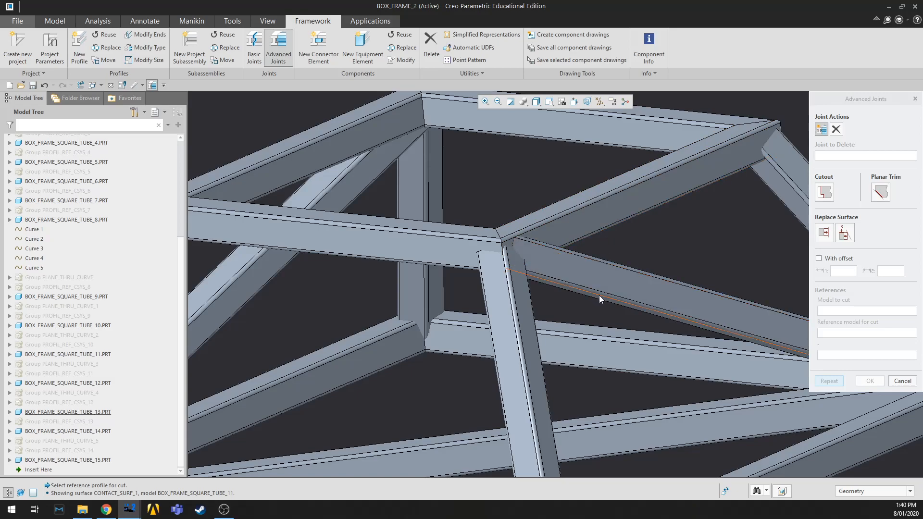
scroll(496, 314, "up", 3)
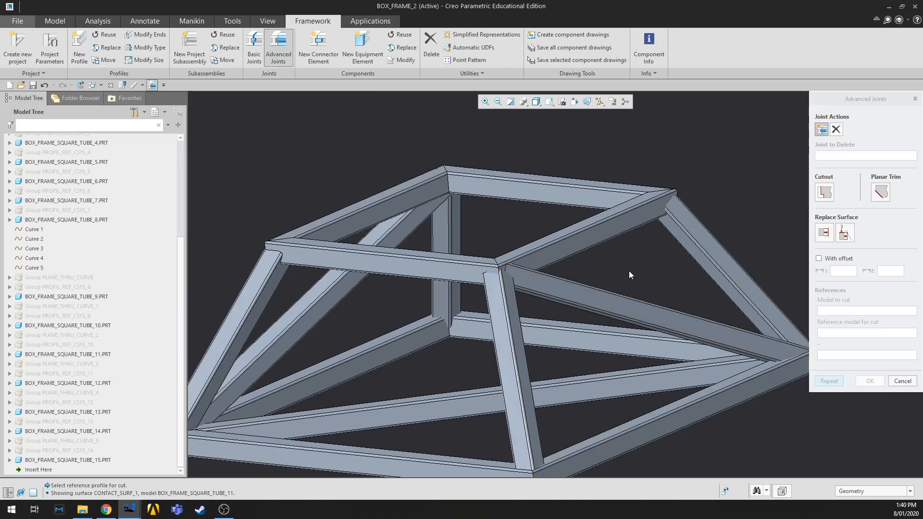
scroll(452, 374, "up", 2)
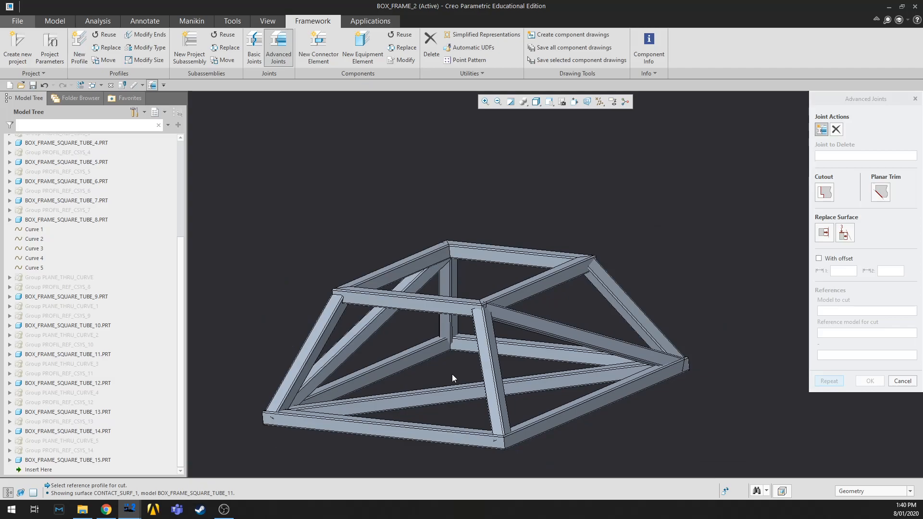
- Examine how the diagonal tubes overlap at the base corner of the larger square, and highlight diagonal BOX_FRAME_SQUARE_TUBE_13
scroll(541, 383, "down", 3)
middle_click_drag(531, 401, 479, 403)
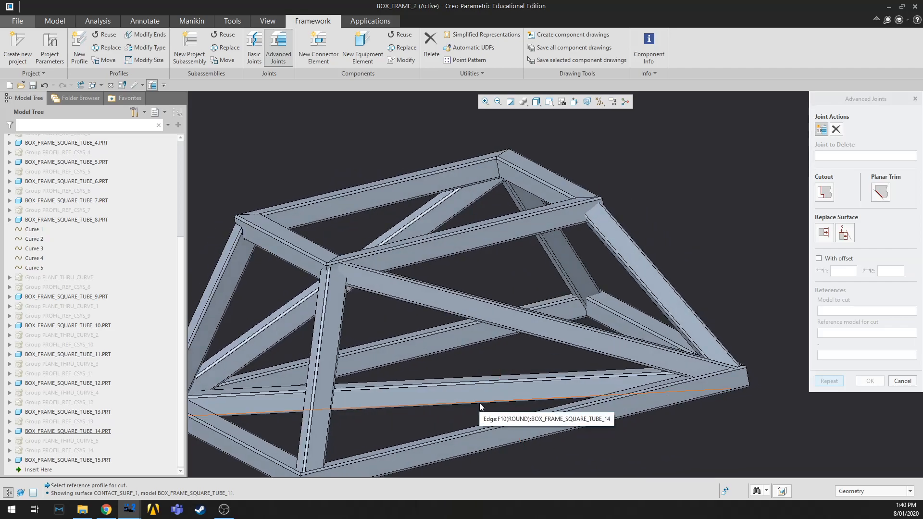
scroll(497, 367, "up", 3)
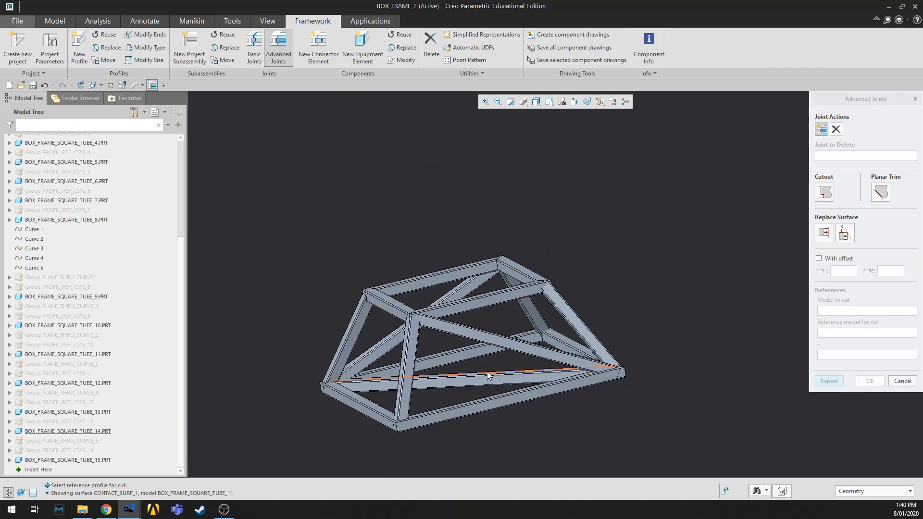
scroll(495, 371, "down", 5)
middle_click_drag(630, 342, 620, 348)
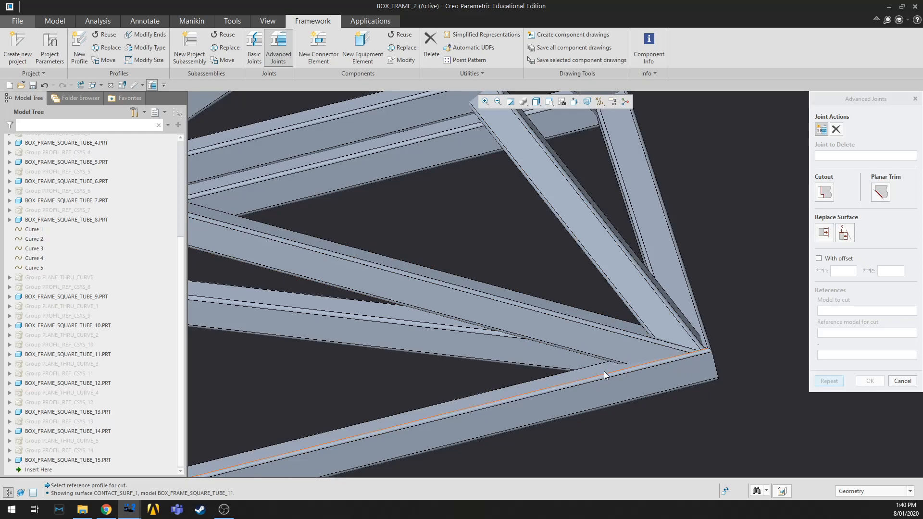
scroll(604, 374, "up", 5)
mouse_move(611, 317)
middle_mouse_down()
mouse_move(652, 315)
mouse_move(623, 305)
middle_mouse_up()
scroll(559, 331, "up", 3)
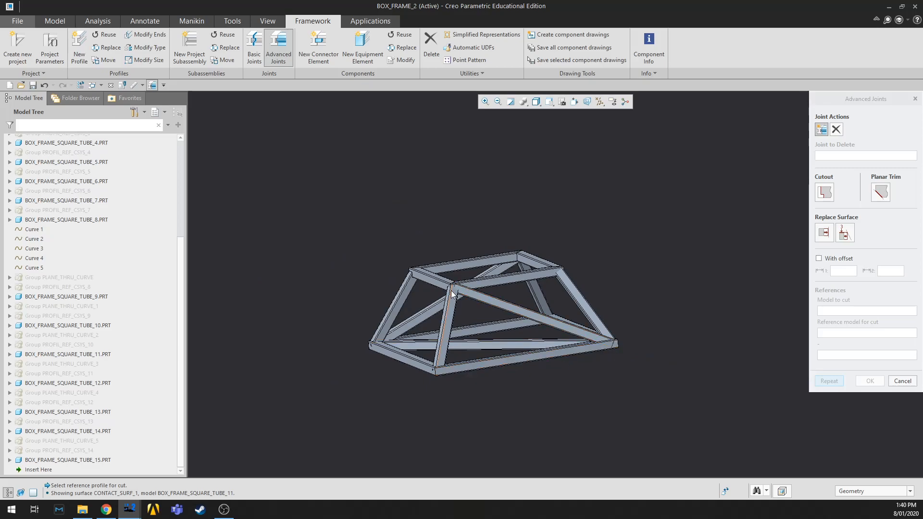
scroll(497, 286, "down", 1)
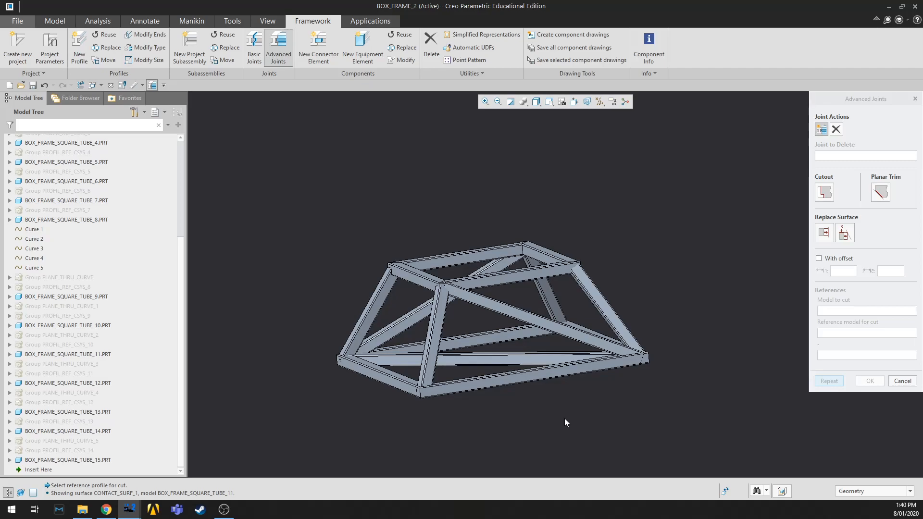
left_click(546, 331)
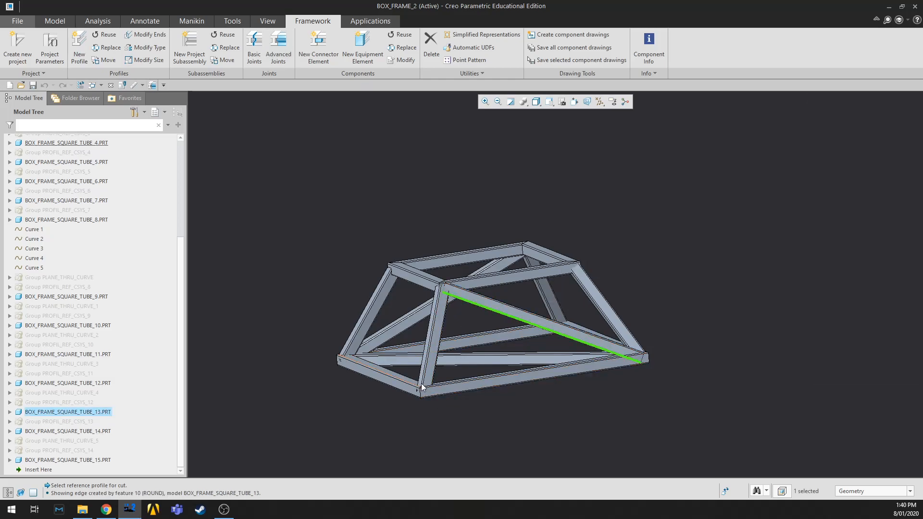
scroll(568, 320, "up", 2)
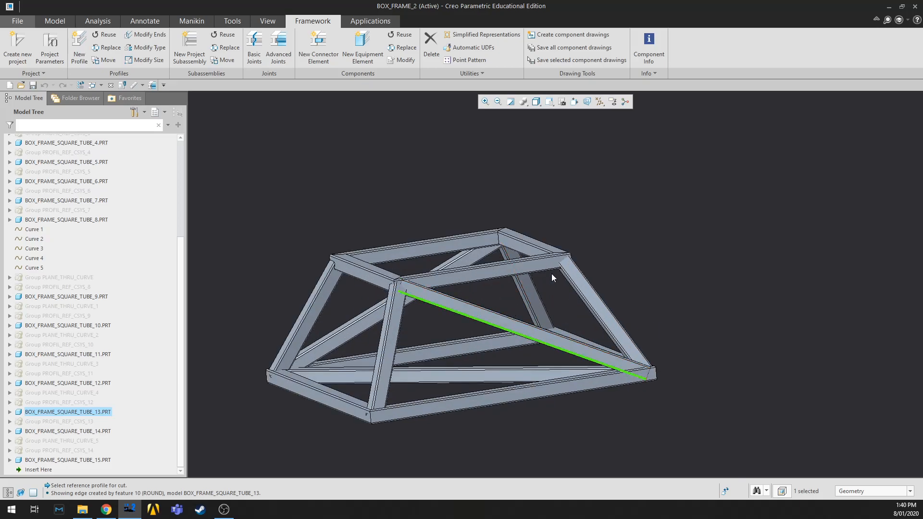
- Planar trim diagonal BOX_FRAME_SQUARE_TUBE_13 to the top face of the larger-square tube at its base corner
middle_click_drag(642, 320, 622, 333)
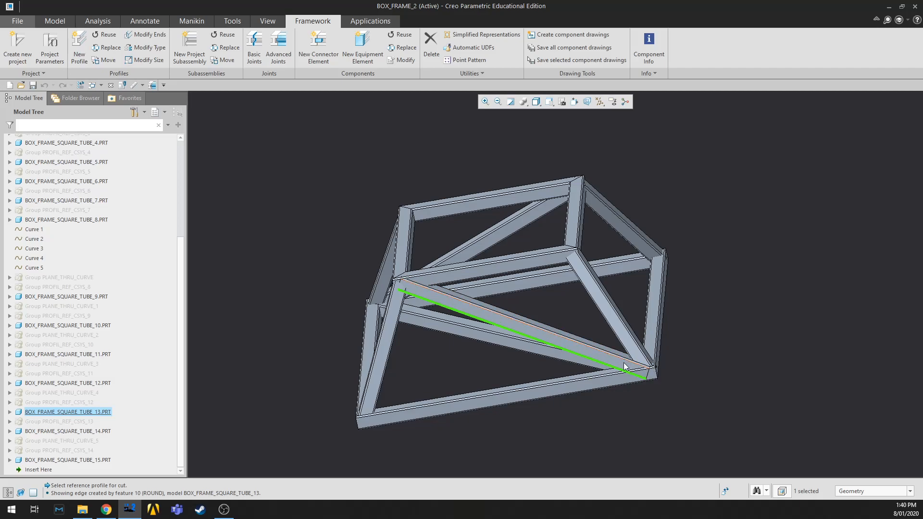
scroll(418, 295, "up", 5)
scroll(414, 292, "down", 4)
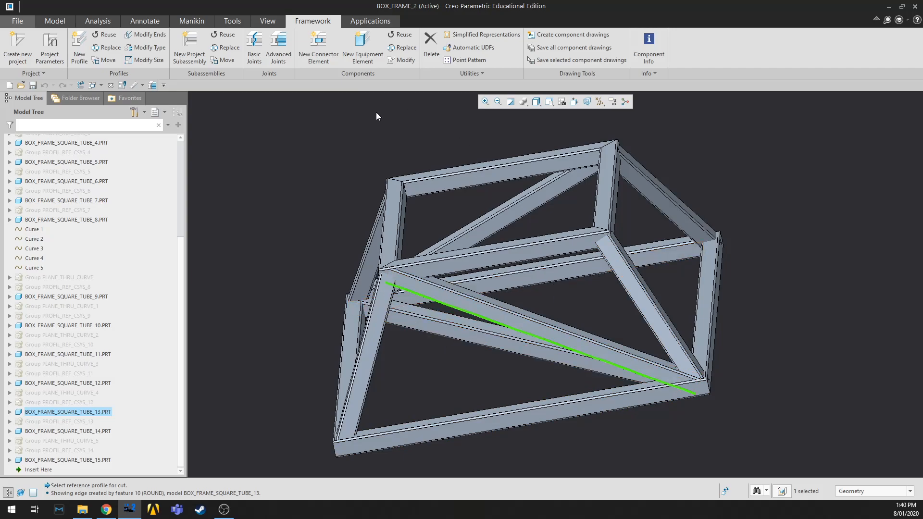
left_click(281, 44)
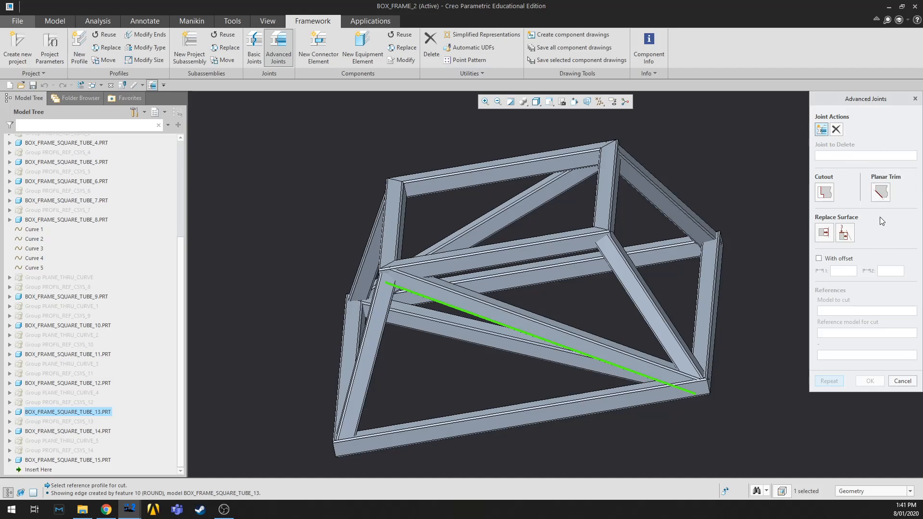
left_click(881, 193)
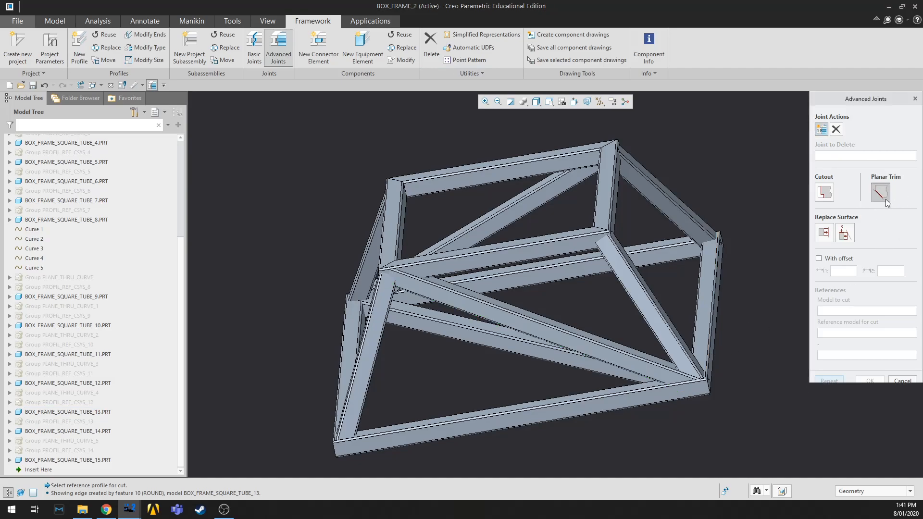
scroll(688, 361, "up", 3)
scroll(688, 395, "down", 7)
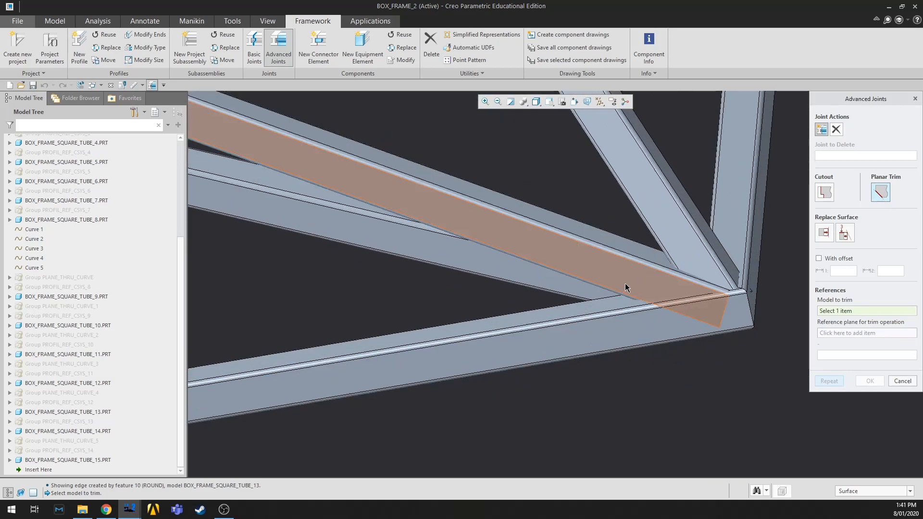
middle_click_drag(682, 317, 658, 289)
left_click(657, 288)
middle_click_drag(651, 250, 663, 288)
left_click(601, 282)
middle_click(455, 260)
scroll(473, 260, "up", 3)
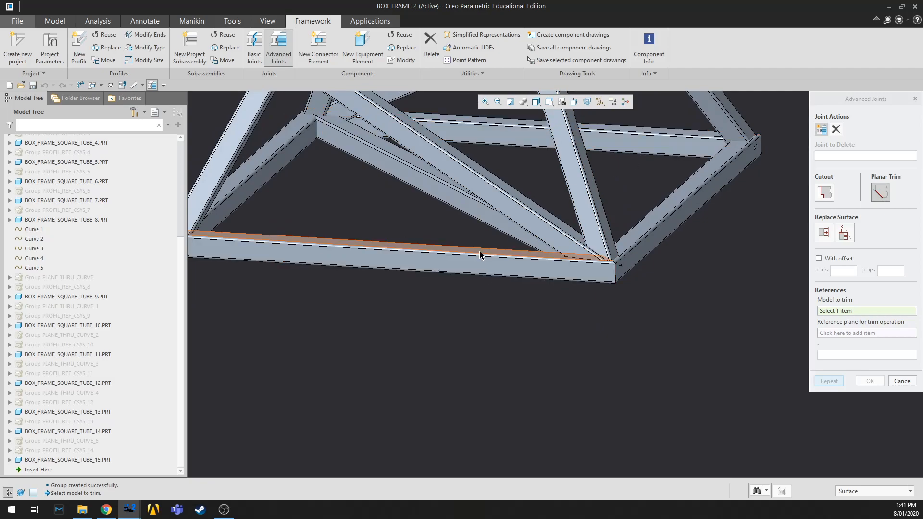
- Cut diagonal BOX_FRAME_SQUARE_TUBE_13 with a Cutout joint, using connecting tube BOX_FRAME_SQUARE_TUBE_10 as the reference model
scroll(591, 264, "down", 2)
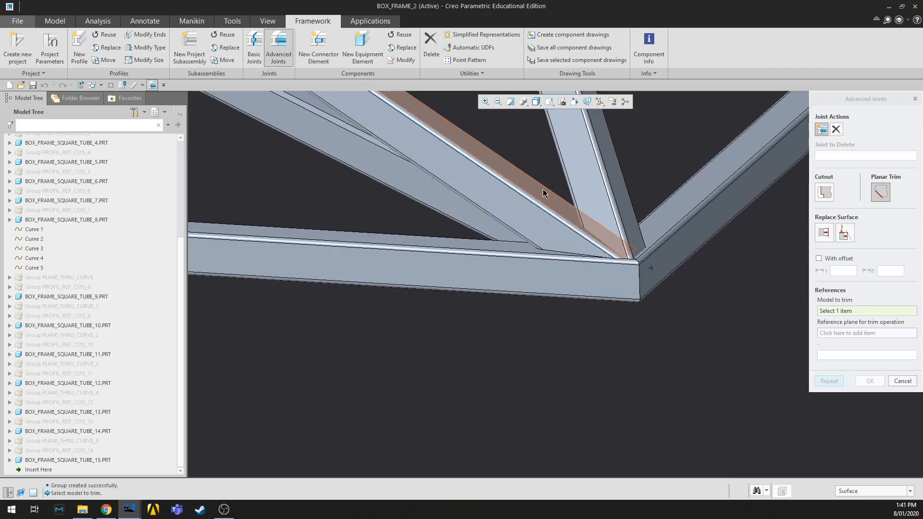
left_click(825, 193)
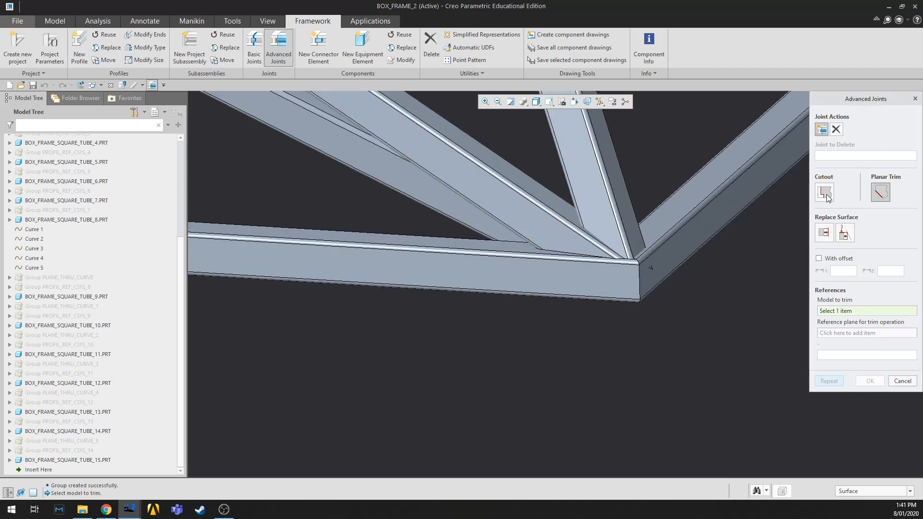
left_click(526, 225)
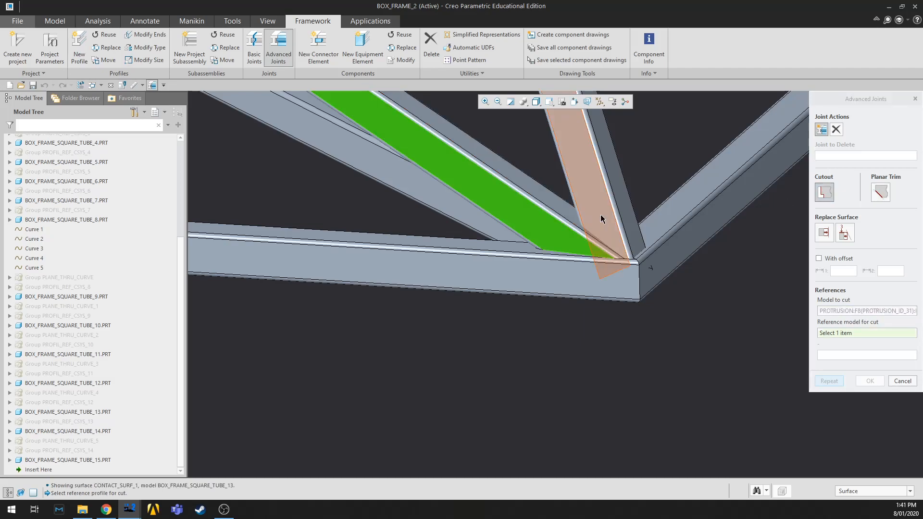
left_click(602, 218)
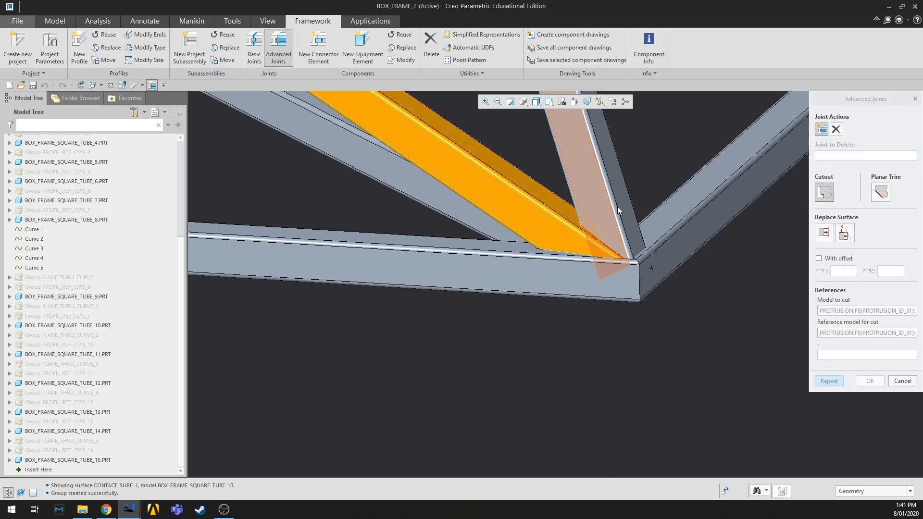
- Planar trim the lower end of connecting tube BOX_FRAME_SQUARE_TUBE_10 to the face of larger-square tube BOX_FRAME_SQUARE_TUBE_2
left_click(882, 192)
left_click(587, 192)
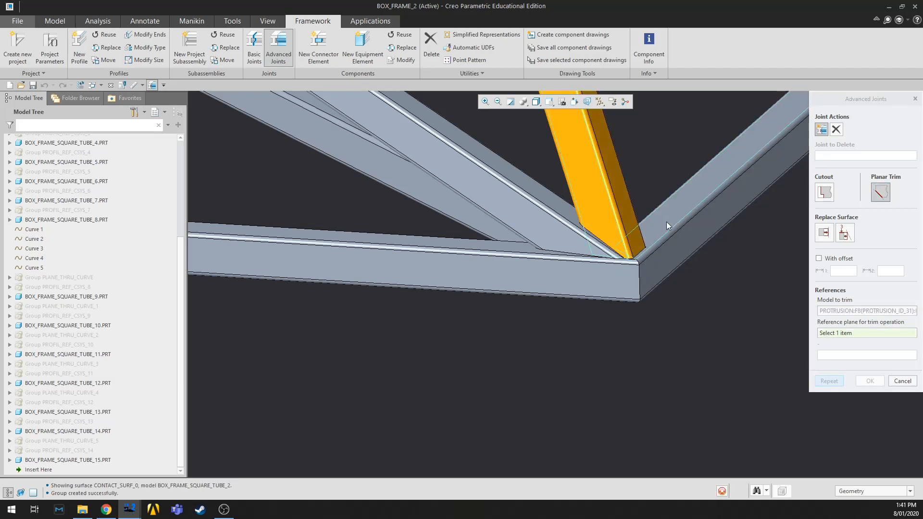
middle_click(650, 159)
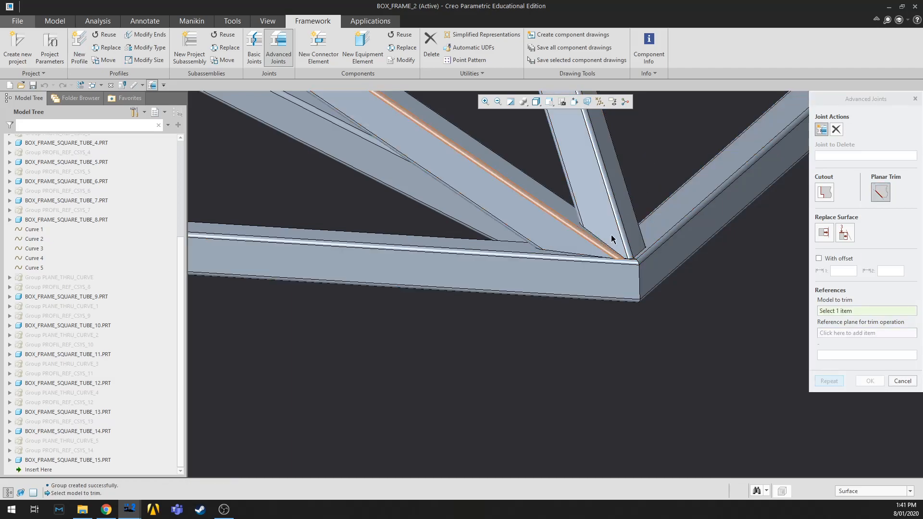
- Try a planar trim between the two larger-square tubes that meet at this base corner
left_click(692, 200)
left_click(510, 249)
middle_click_drag(618, 318, 631, 271)
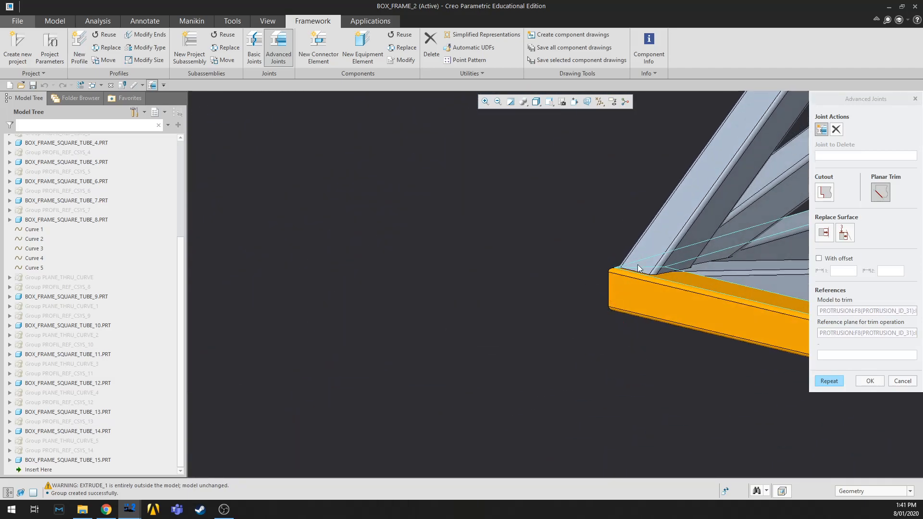
scroll(660, 268, "down", 5)
left_click(668, 238)
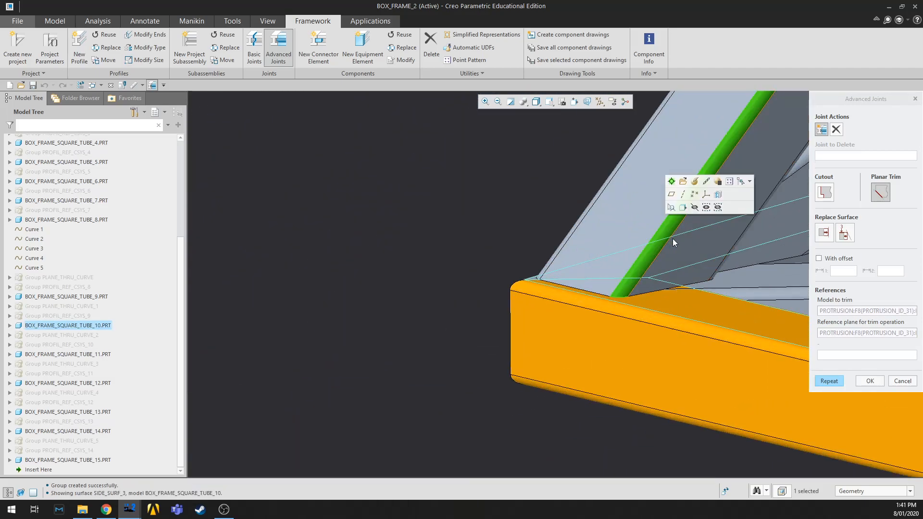
left_click(452, 216)
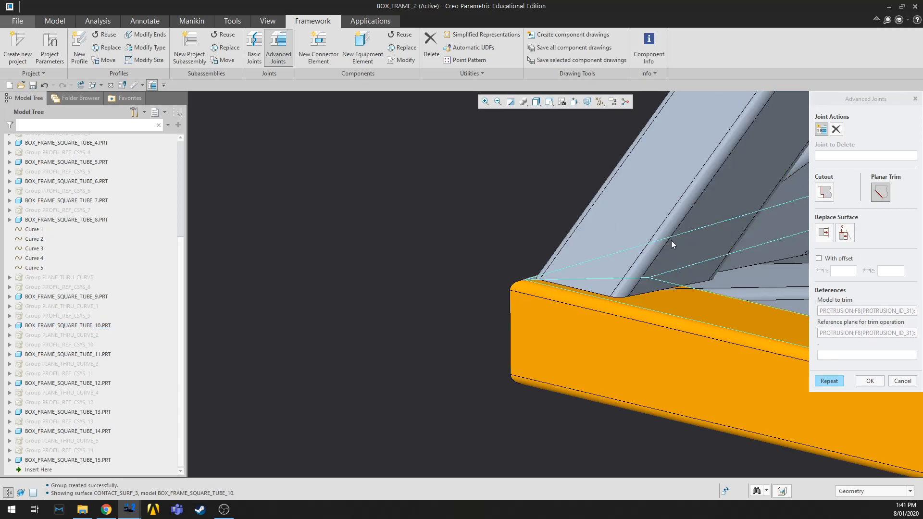
left_click(914, 384)
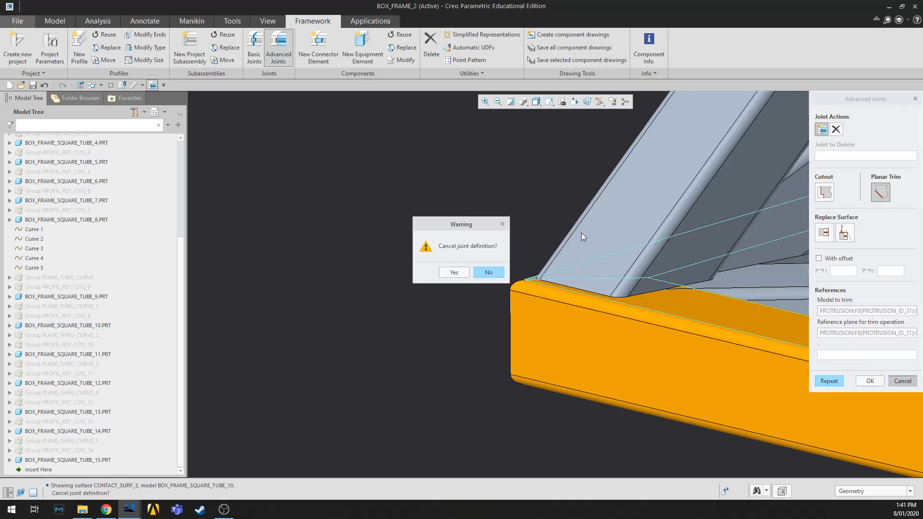
left_click(486, 272)
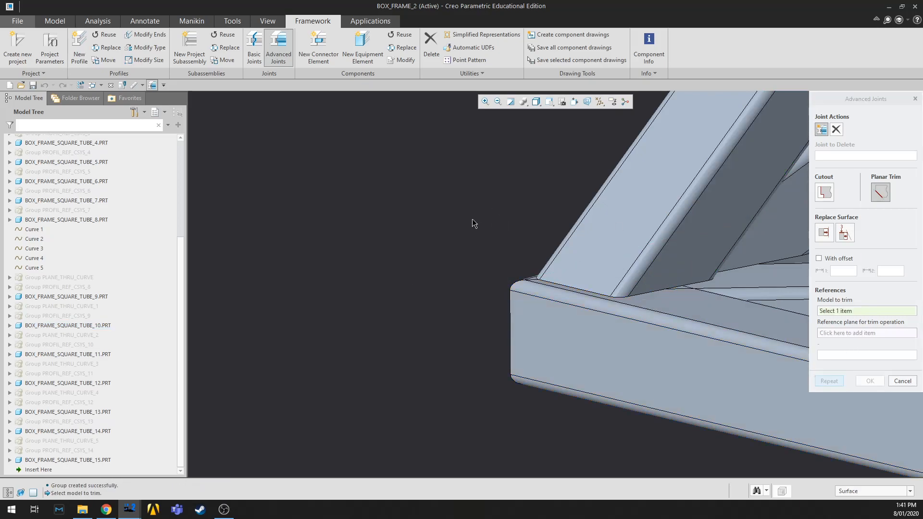
- Try a second planar trim of connecting tube BOX_FRAME_SQUARE_TUBE_10 against the adjoining larger-square tube's face
scroll(484, 210, "up", 3)
left_click(516, 264)
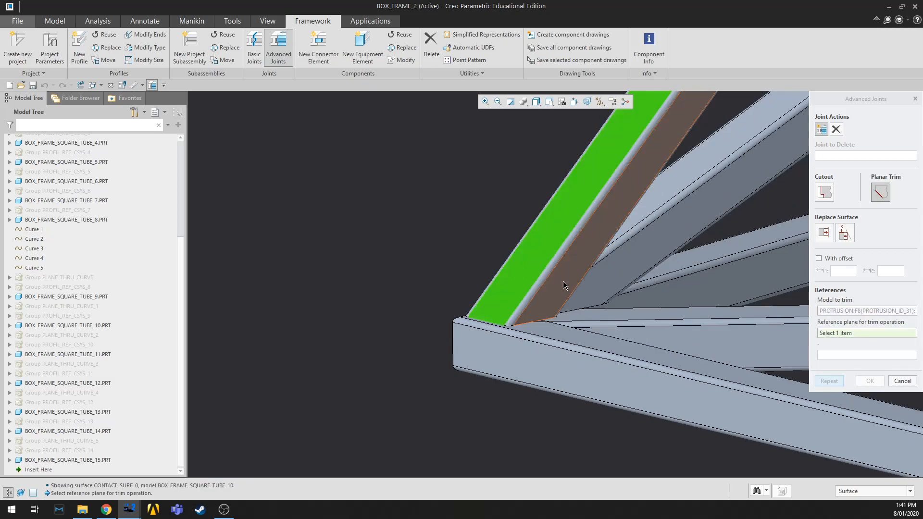
left_click(688, 270)
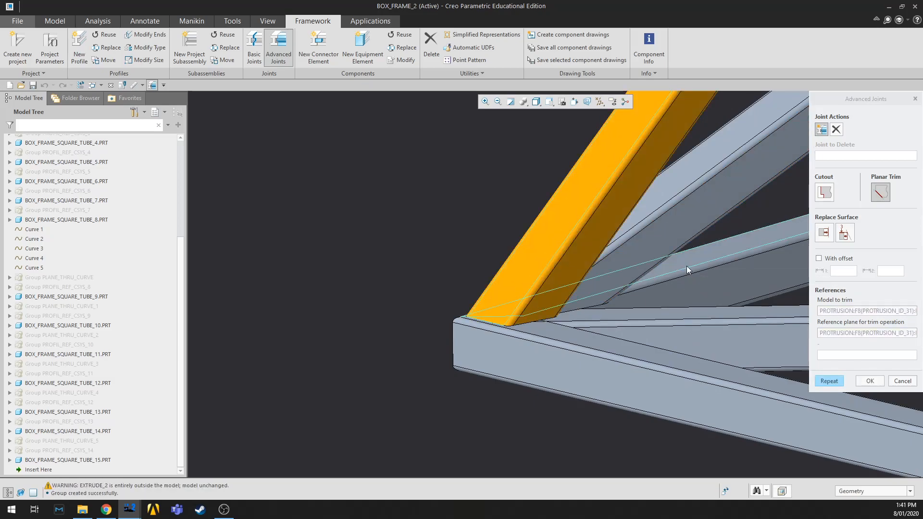
left_click(903, 381)
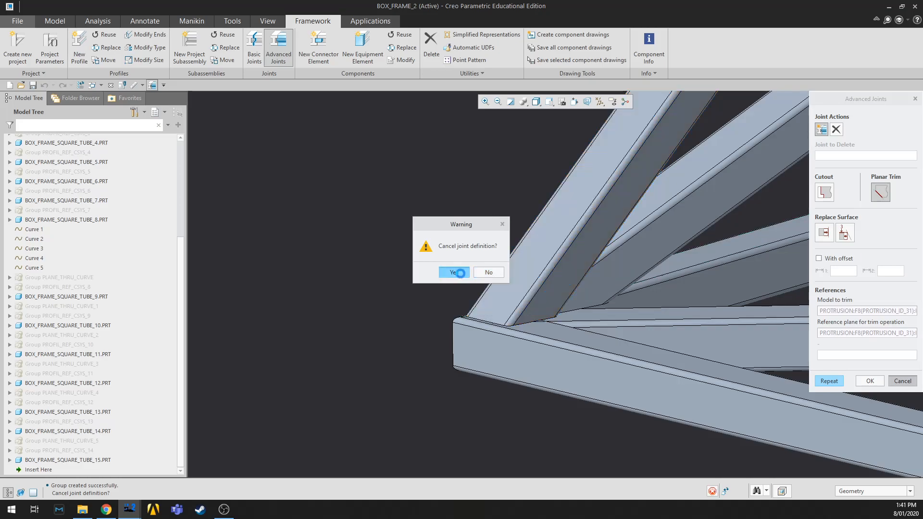
left_click(454, 272)
- Cut the end of base diagonal BOX_FRAME_SQUARE_TUBE_14 with a Cutout joint against larger-square tube BOX_FRAME_SQUARE_TUBE_2
middle_click_drag(477, 200, 526, 269)
middle_click_drag(625, 261, 634, 155)
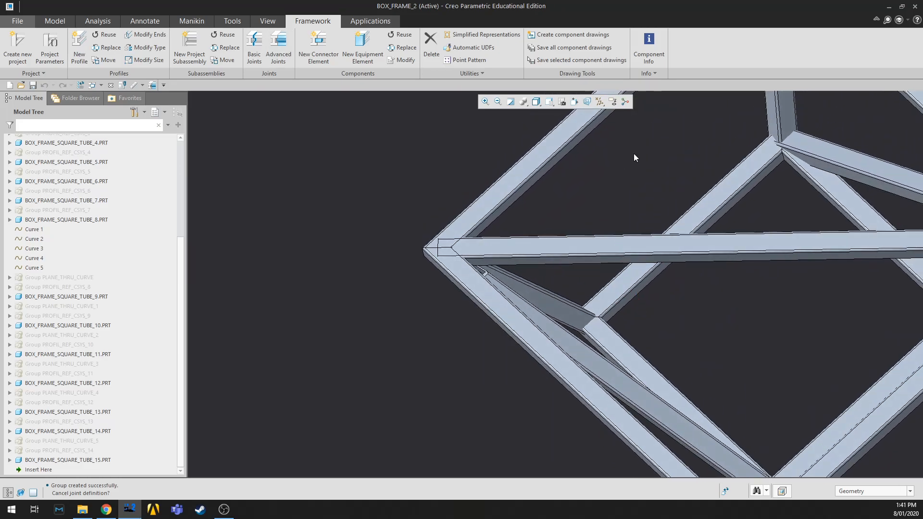
scroll(470, 232, "down", 3)
scroll(471, 232, "up", 5)
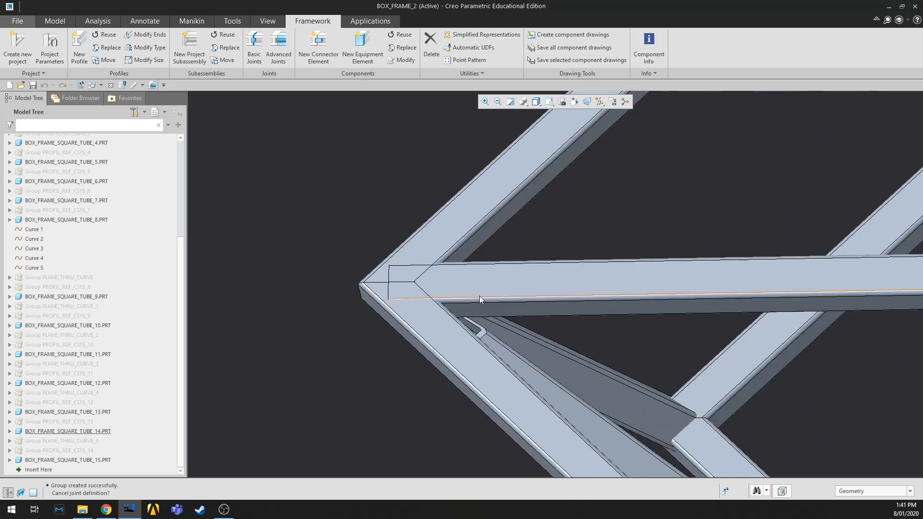
left_click(280, 48)
left_click(825, 192)
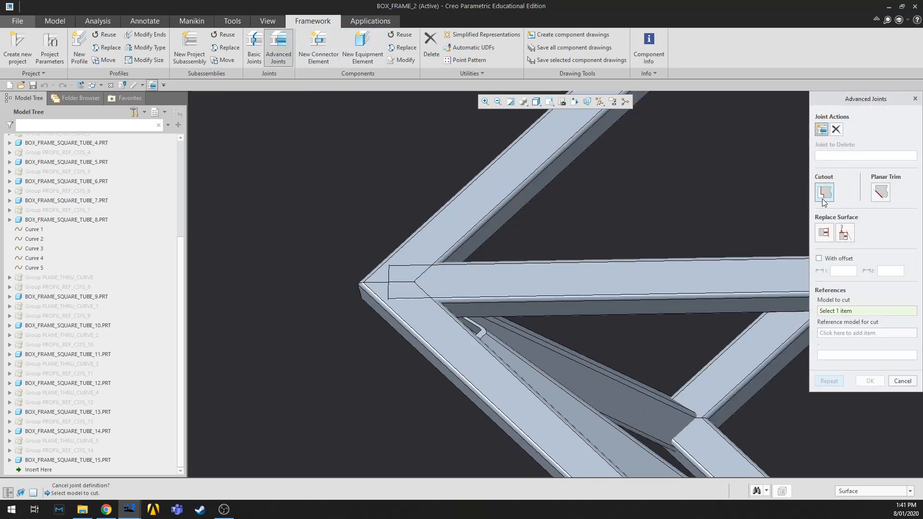
left_click(483, 267)
left_click(498, 226)
middle_click(611, 186)
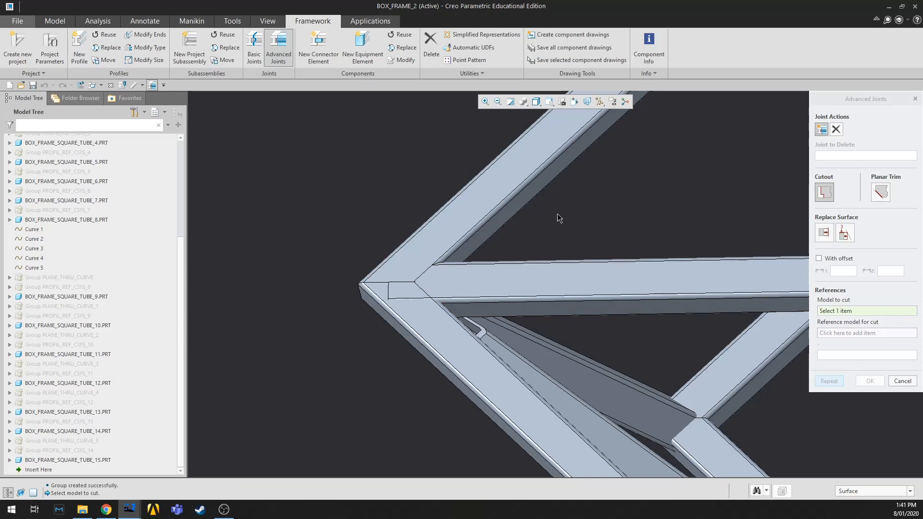
middle_click_drag(558, 214, 559, 226)
left_click(917, 99)
- Hide larger-square tube BOX_FRAME_SQUARE_TUBE_2 at the corner with base diagonal BOX_FRAME_SQUARE_TUBE_14
left_click(504, 287)
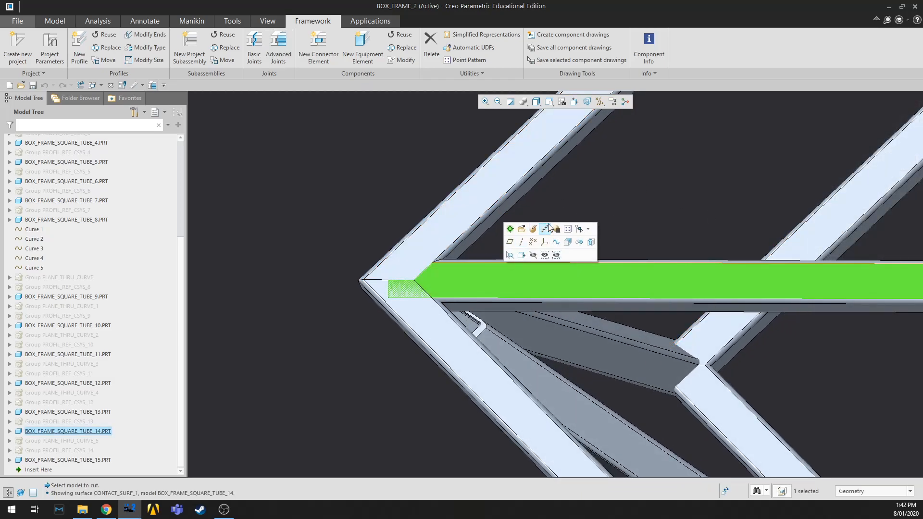
middle_click_drag(661, 178, 659, 175)
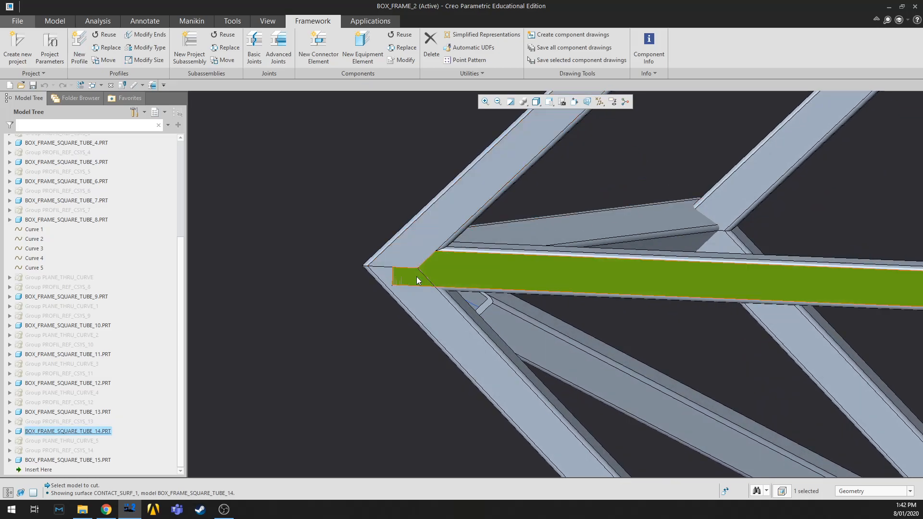
left_click(432, 226)
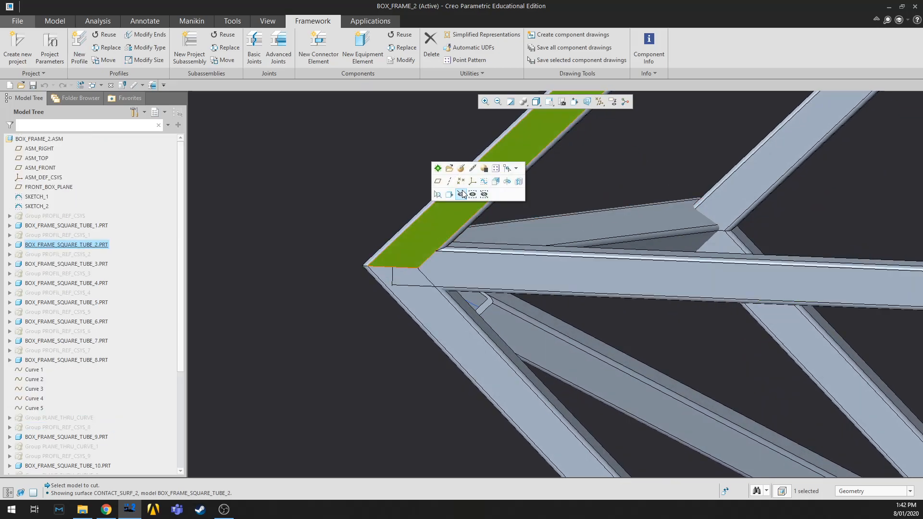
left_click(462, 194)
- Cut the remaining end of base diagonal BOX_FRAME_SQUARE_TUBE_14 with a Cutout joint against larger-square tube BOX_FRAME_SQUARE_TUBE_1
middle_click_drag(398, 182, 419, 234)
scroll(422, 301, "up", 2)
scroll(393, 209, "down", 4)
left_click(443, 216)
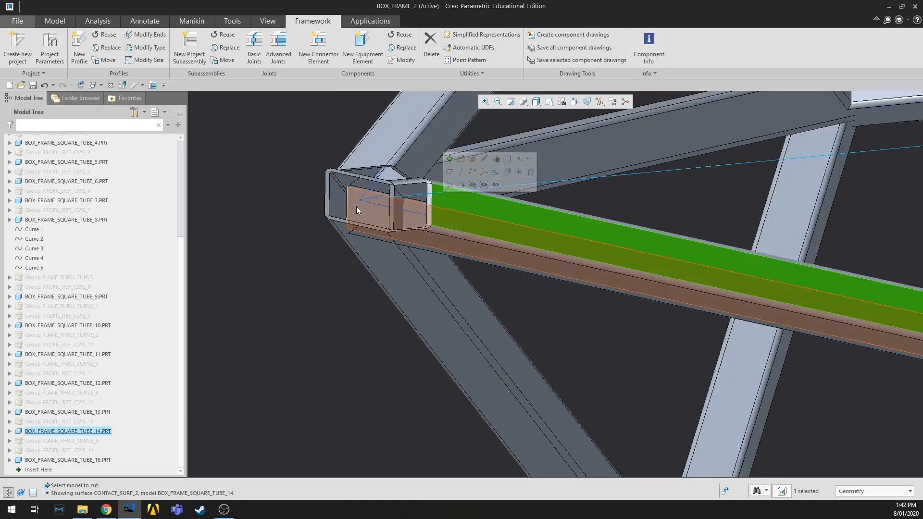
middle_click_drag(540, 287, 539, 273)
left_click(279, 56)
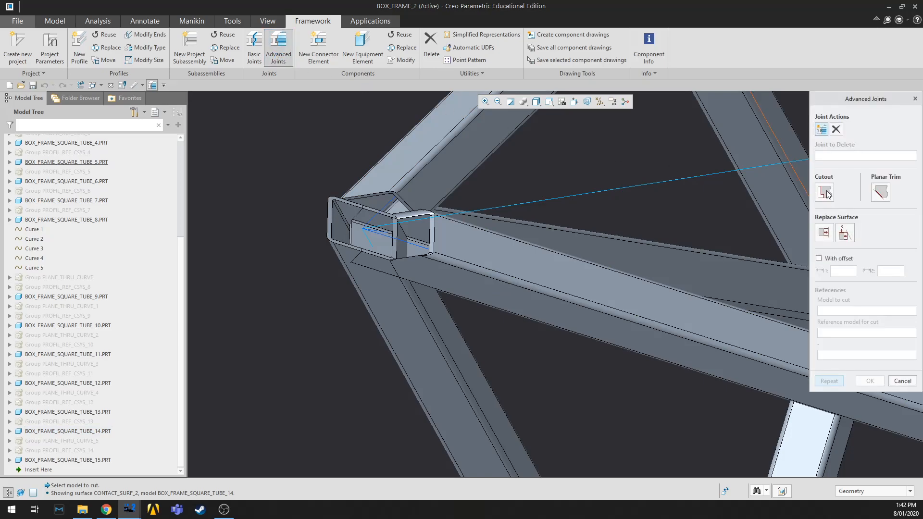
left_click(824, 192)
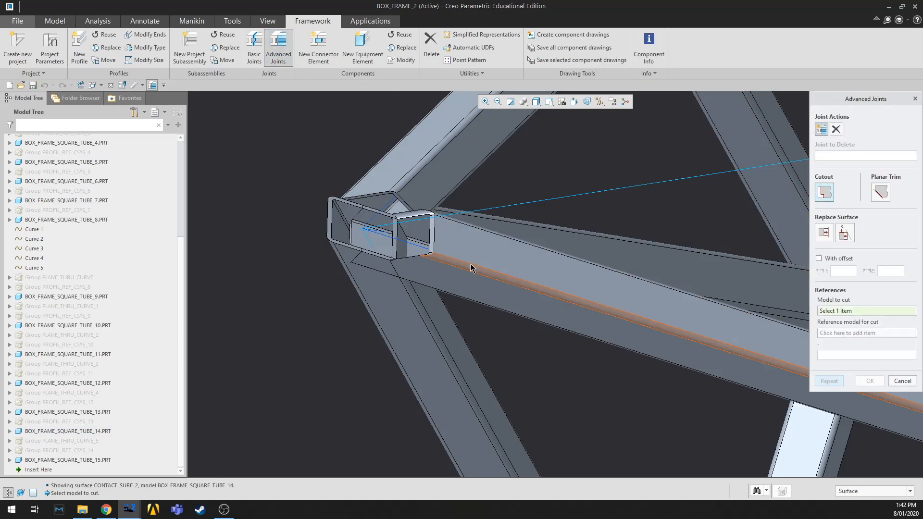
left_click(461, 291)
left_click(406, 306)
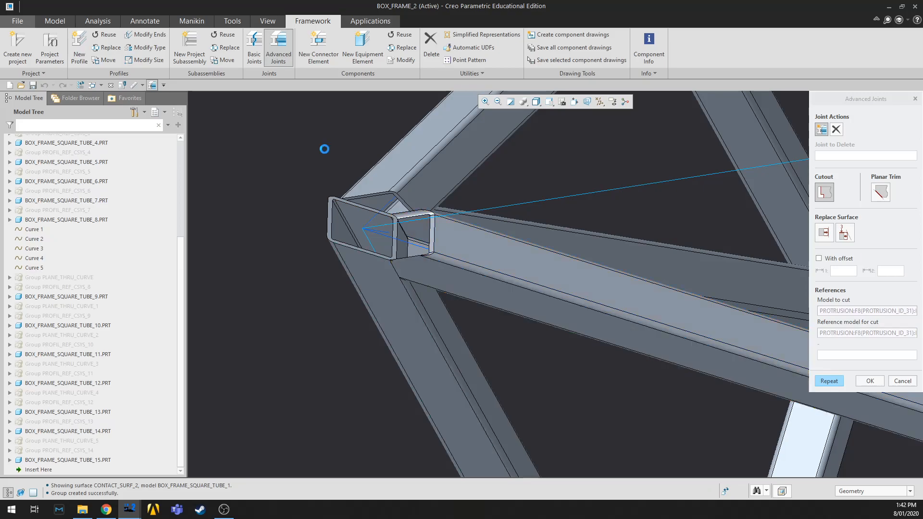
mouse_move(546, 326)
middle_mouse_down()
mouse_move(501, 346)
mouse_move(539, 338)
mouse_move(569, 364)
middle_mouse_up()
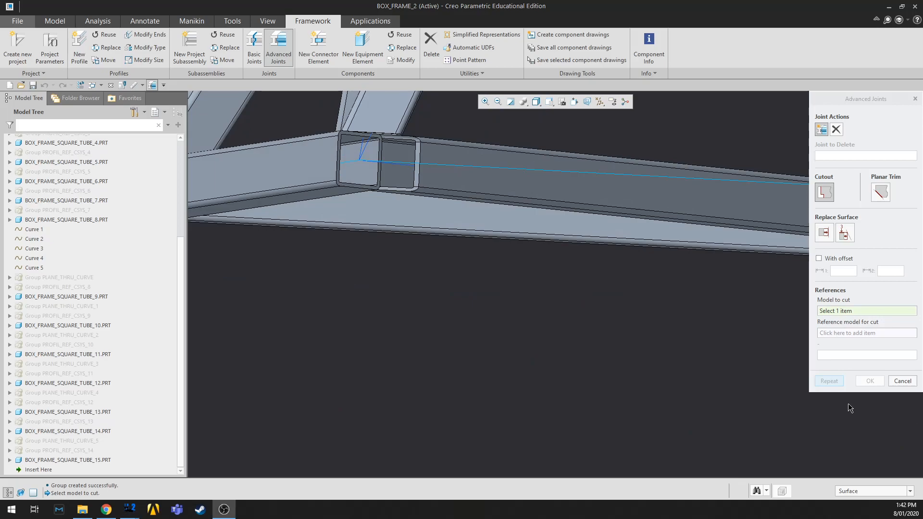
left_click(662, 302)
scroll(484, 399, "up", 3)
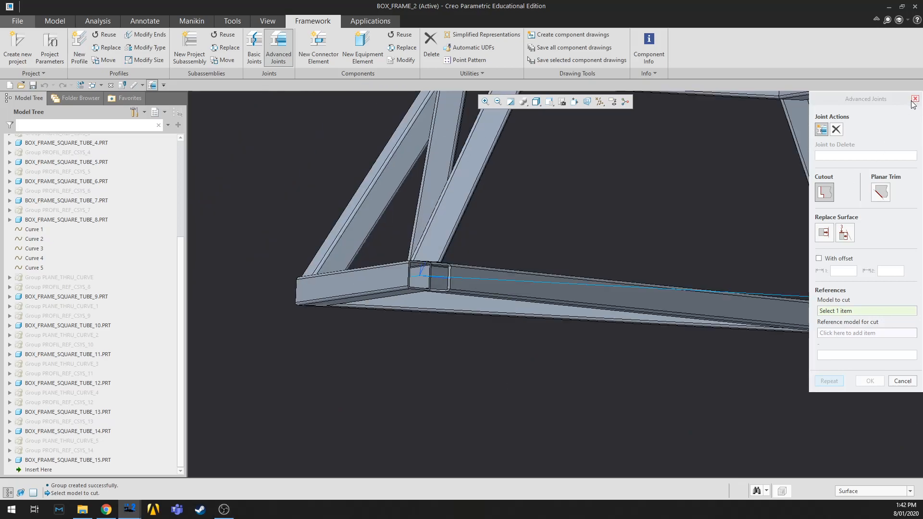
left_click(915, 98)
scroll(677, 276, "up", 3)
mouse_move(677, 271)
middle_mouse_down()
mouse_move(688, 270)
mouse_move(634, 296)
mouse_move(647, 291)
mouse_move(617, 326)
middle_mouse_up()
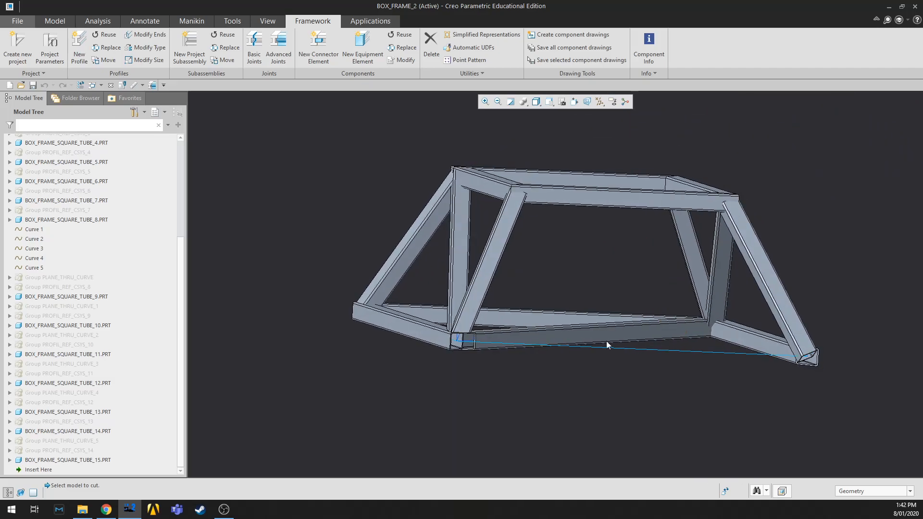
scroll(369, 212, "down", 1)
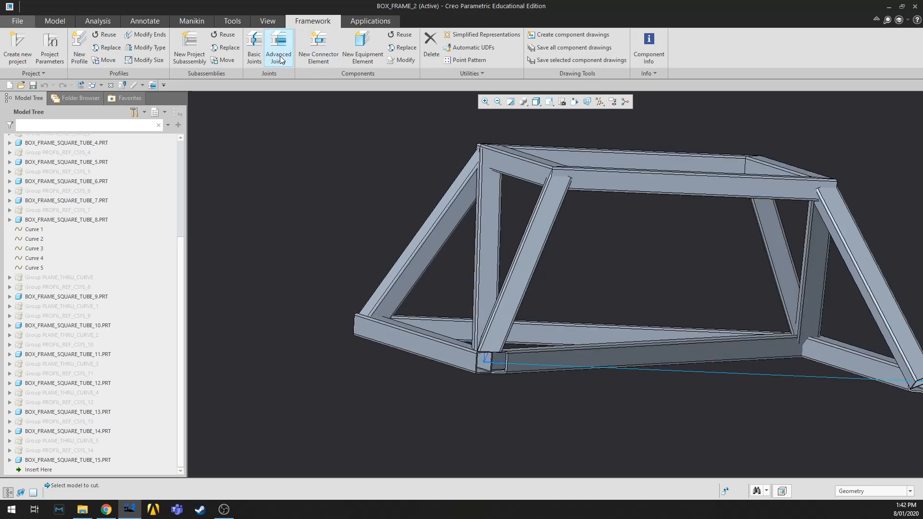
- Delete both Cutout joints at this end of base diagonal BOX_FRAME_SQUARE_TUBE_14 using the advanced joint deletion
scroll(510, 379, "down", 1)
middle_click_drag(510, 377, 479, 373)
scroll(481, 370, "down", 2)
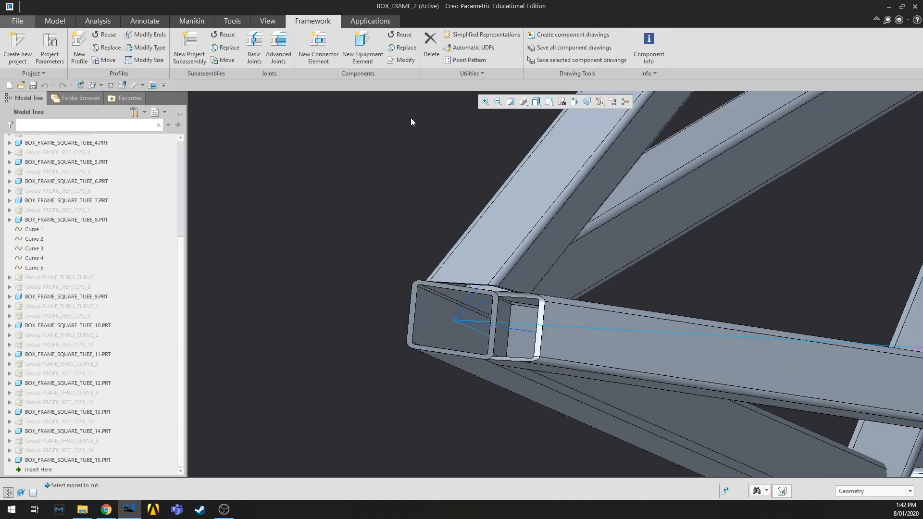
left_click(290, 51)
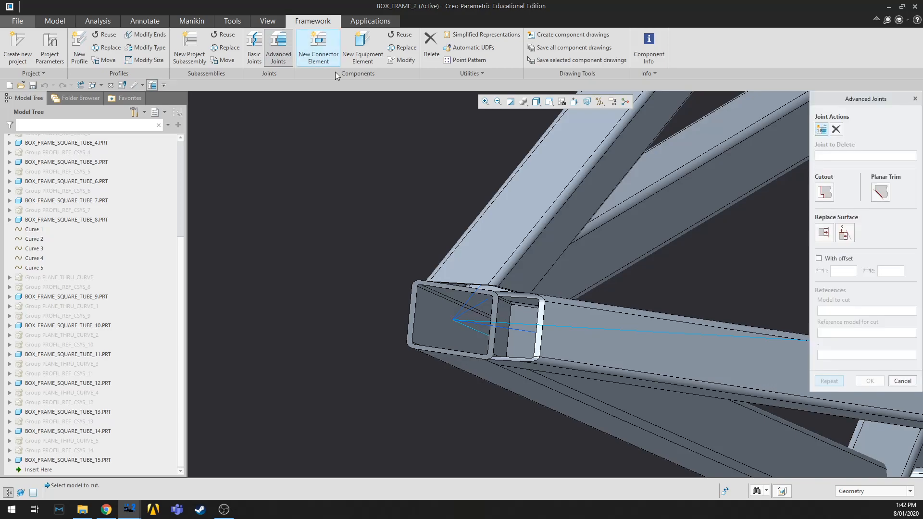
left_click(837, 133)
scroll(559, 292, "up", 2)
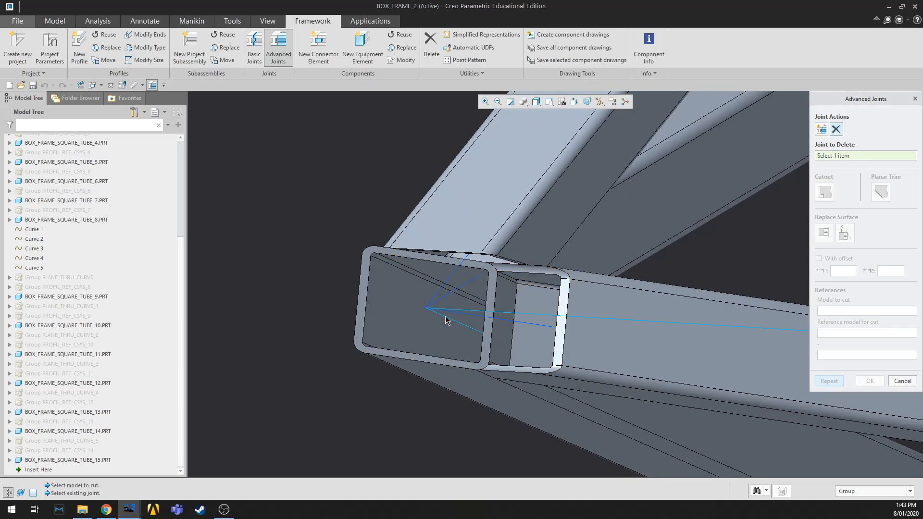
scroll(716, 202, "down", 2)
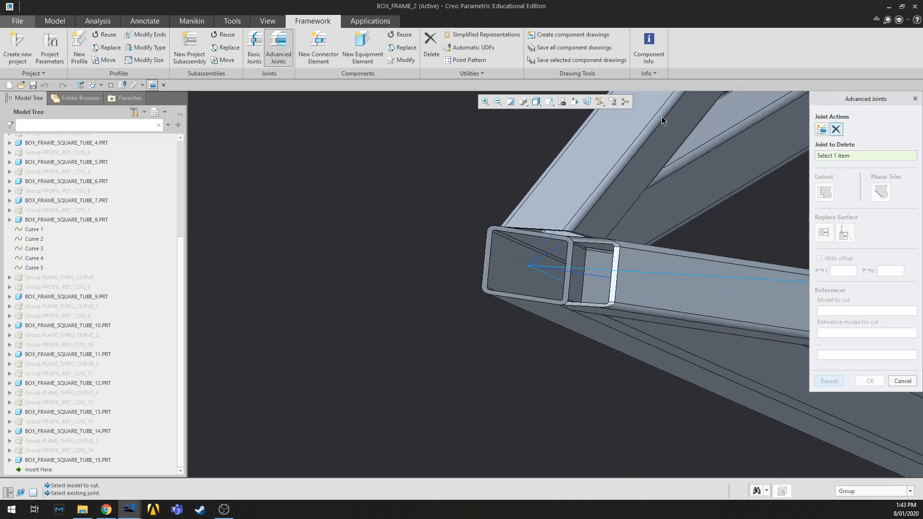
left_click(613, 101)
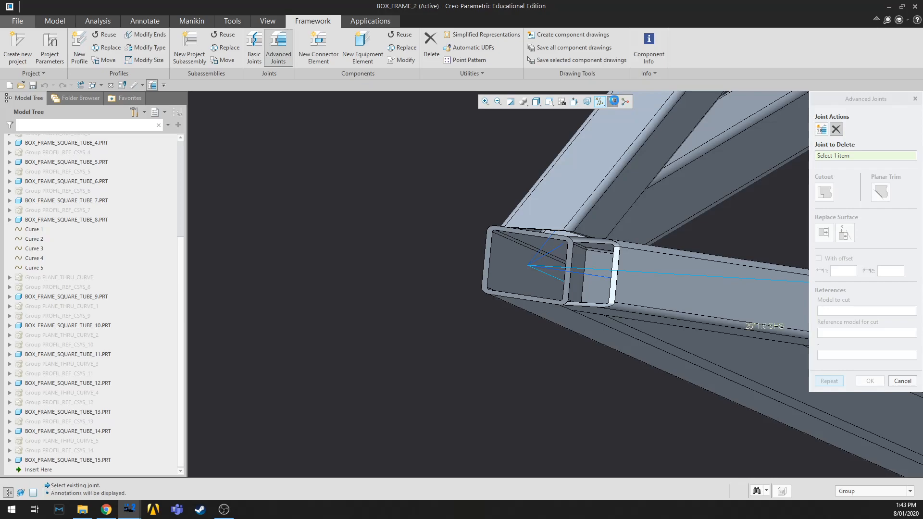
left_click(600, 101)
left_click(614, 114)
left_click(614, 114)
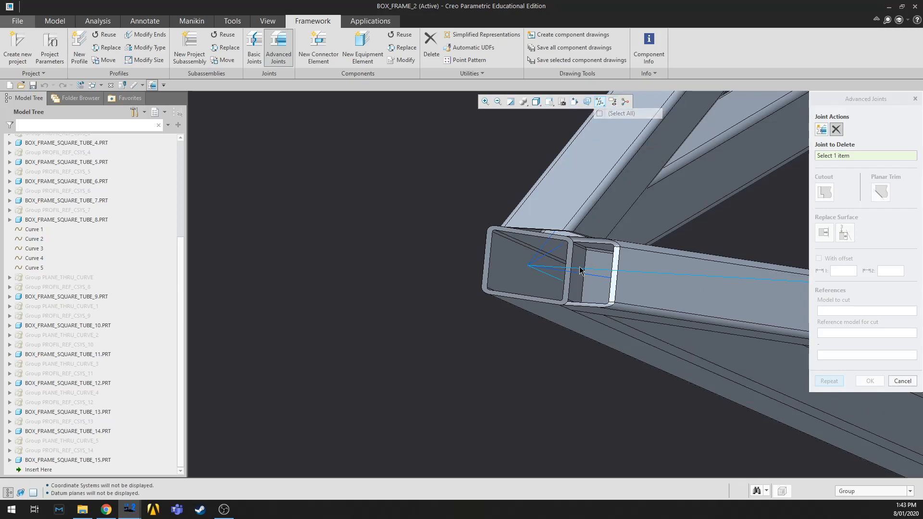
middle_click_drag(645, 283, 585, 293)
left_click(585, 292)
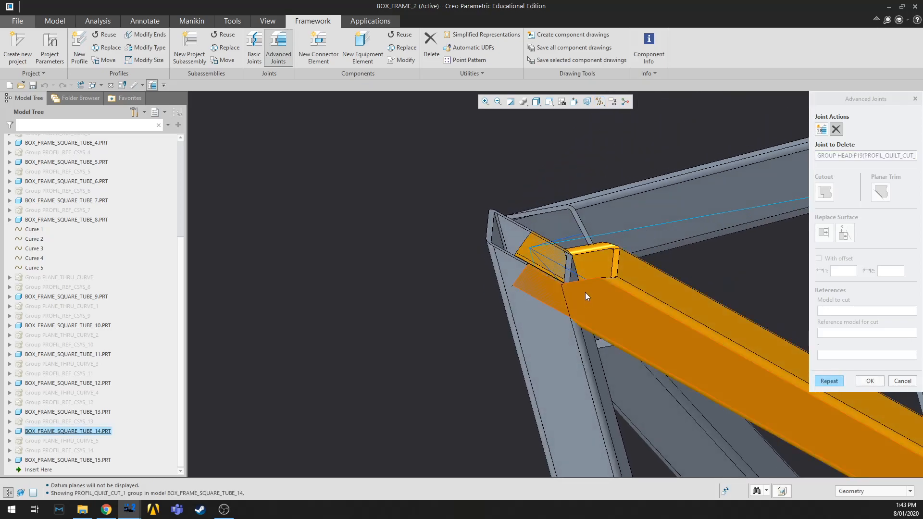
left_click(515, 171)
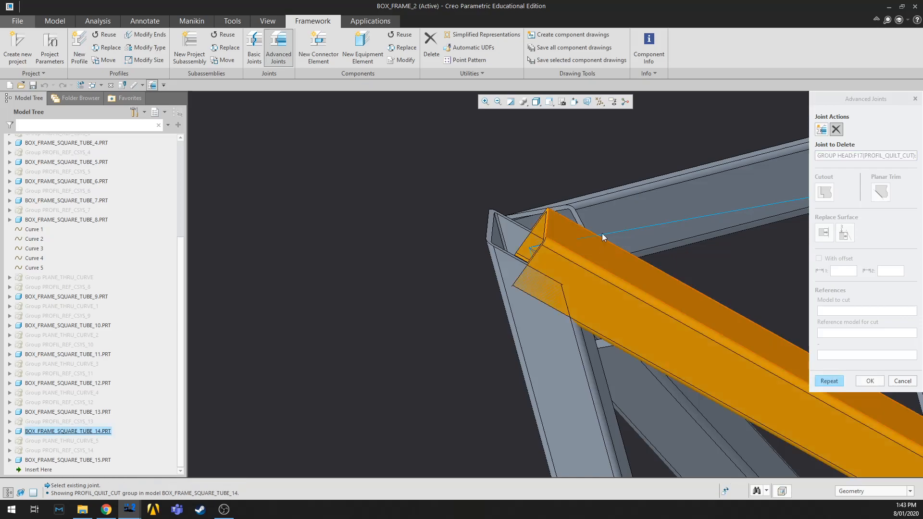
middle_click_drag(587, 160, 698, 171)
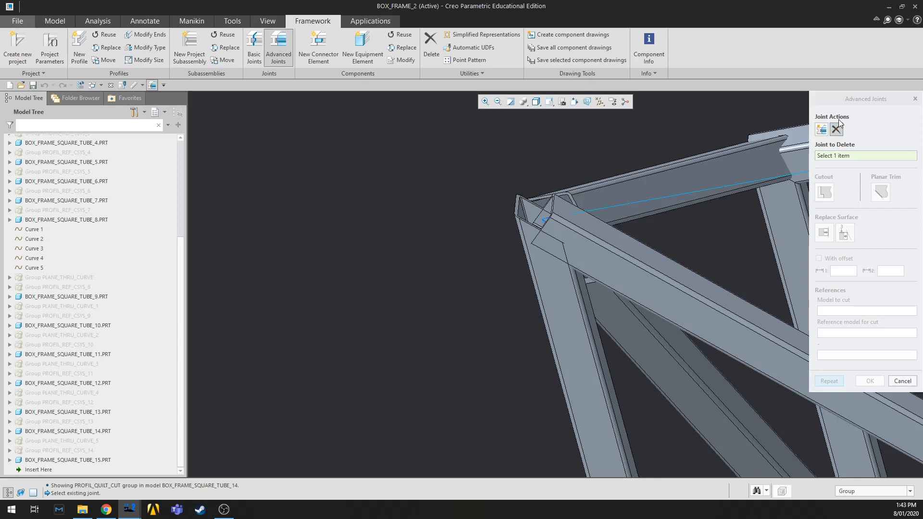
- Cut the end of base diagonal BOX_FRAME_SQUARE_TUBE_14 with a Cutout joint against BOX_FRAME_SQUARE_TUBE_1
left_click(822, 130)
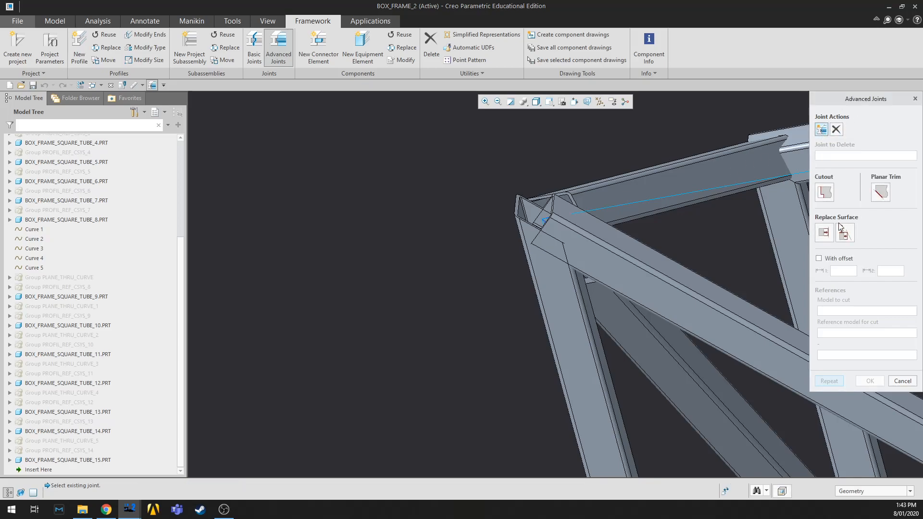
left_click(825, 195)
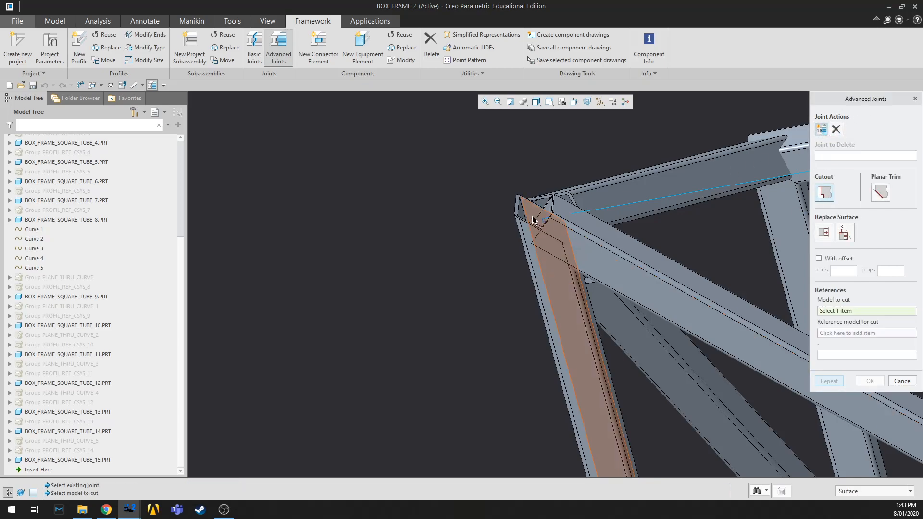
left_click(581, 247)
left_click(549, 282)
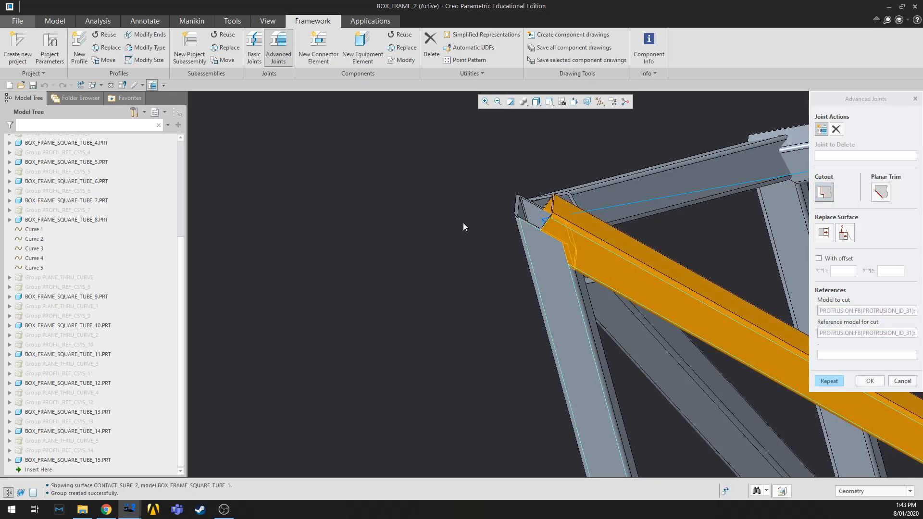
left_click(914, 99)
- Delete the basic joint between BOX_FRAME_SQUARE_TUBE_1 and BOX_FRAME_SQUARE_TUBE_2 at the base corner, resetting the profile ends
left_click(254, 48)
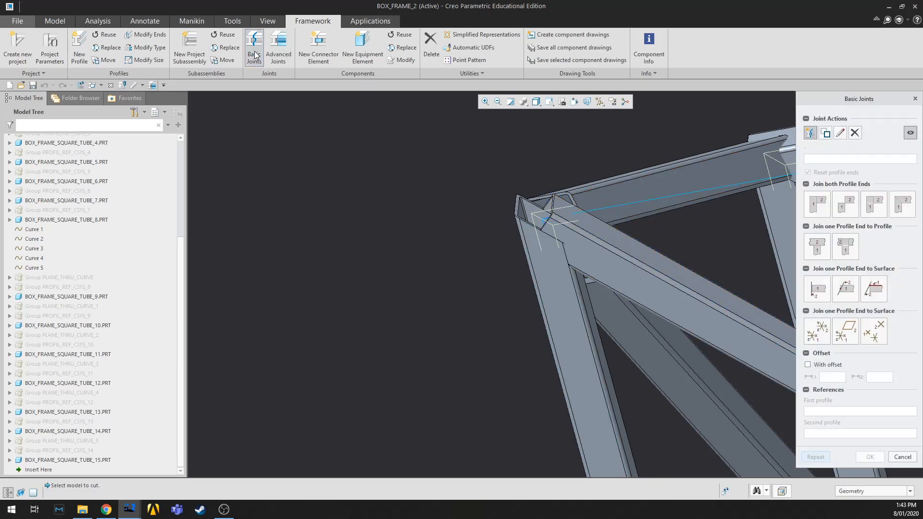
left_click(854, 136)
middle_click_drag(511, 155, 564, 222)
scroll(564, 226, "up", 3)
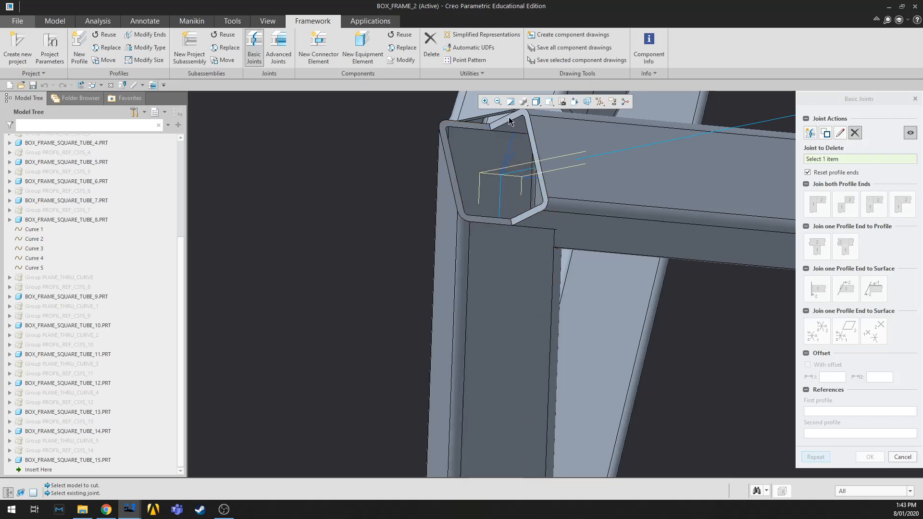
scroll(517, 220, "down", 5)
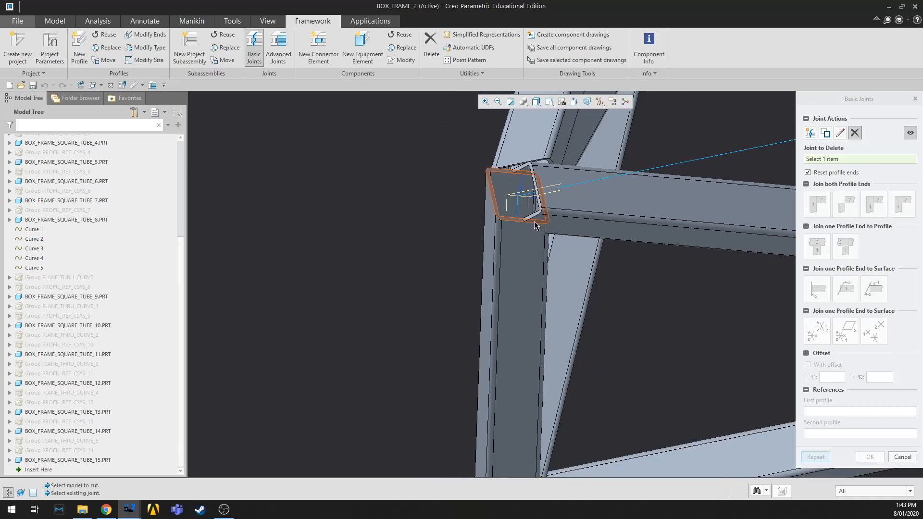
scroll(525, 192, "up", 4)
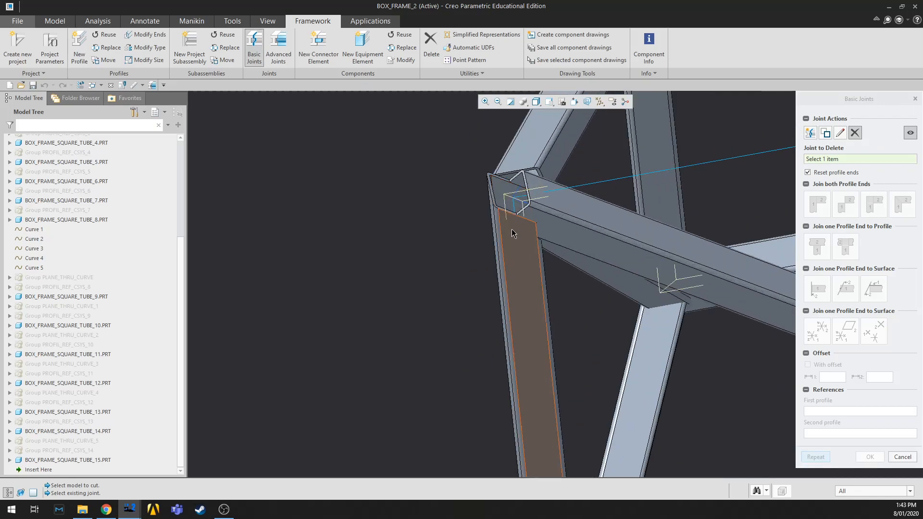
left_click(525, 212)
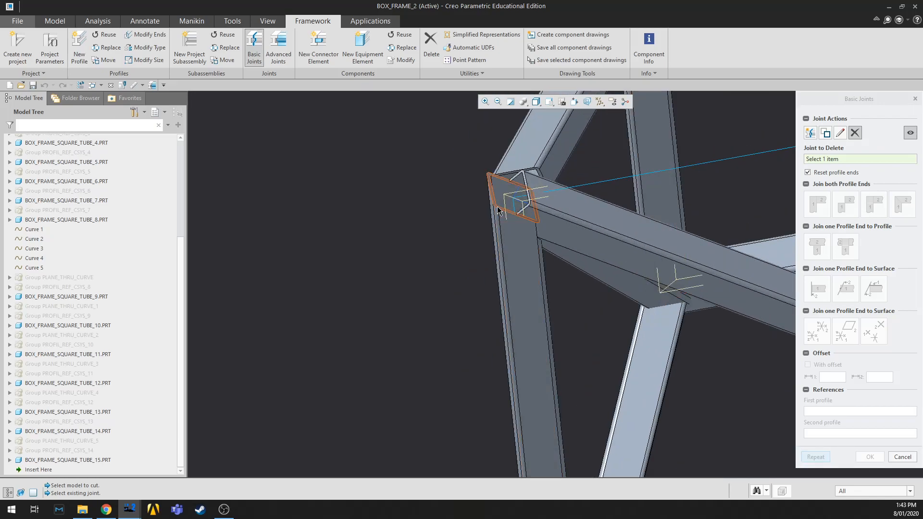
scroll(469, 211, "up", 2)
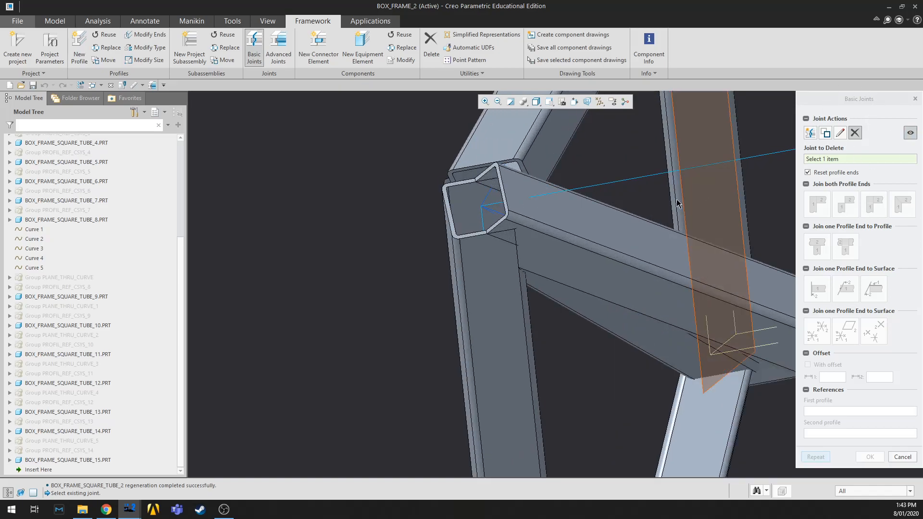
scroll(635, 147, "down", 2)
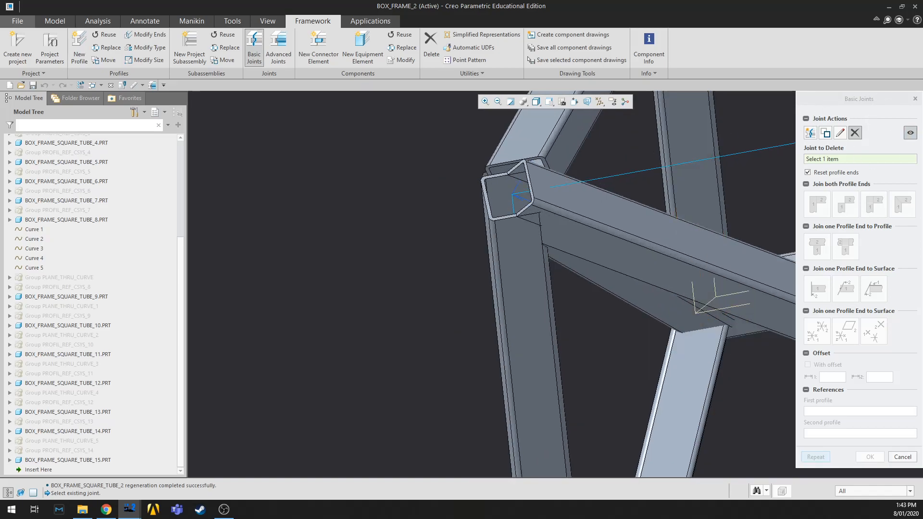
left_click(915, 99)
scroll(396, 172, "down", 2)
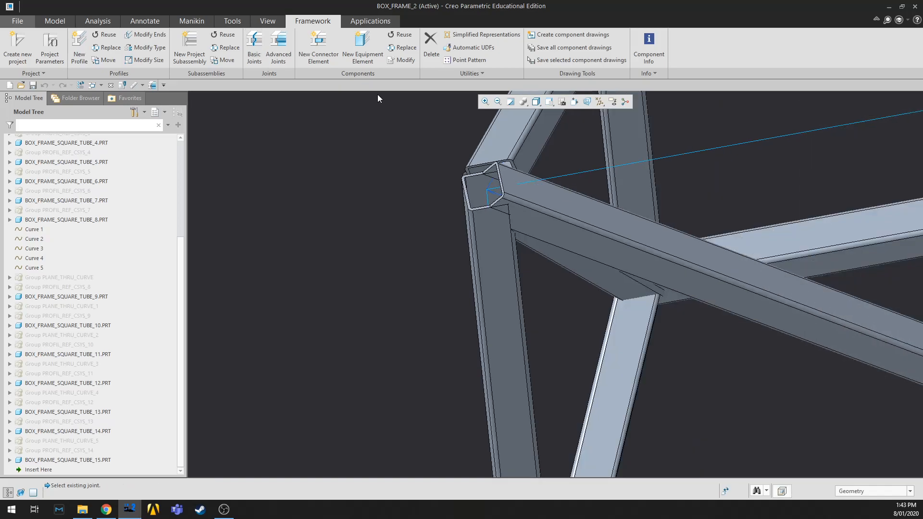
left_click(426, 55)
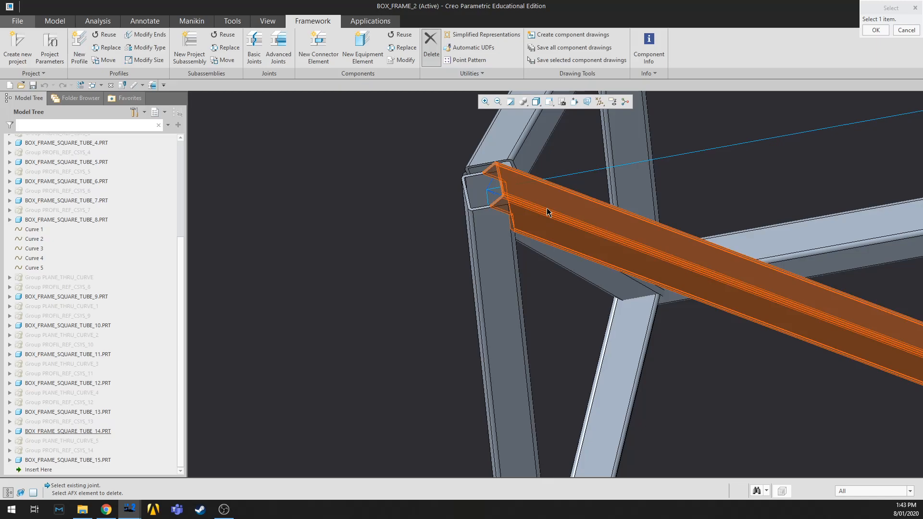
scroll(391, 233, "down", 2)
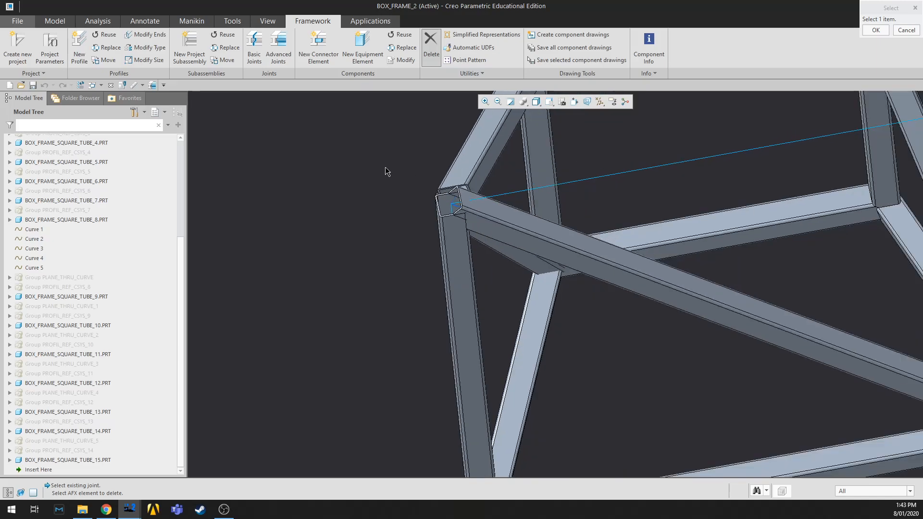
middle_click(385, 168)
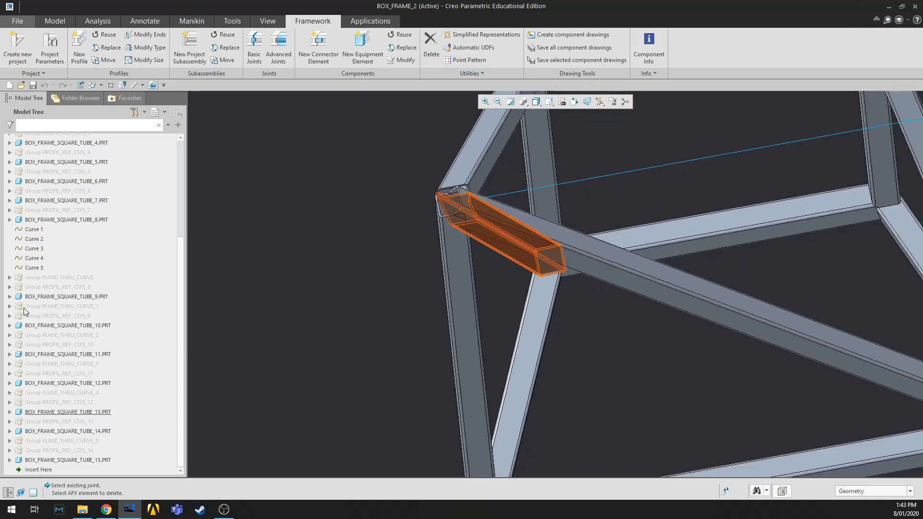
- Locate BOX_FRAME_SQUARE_TUBE_9 in the frame and examine its features and the related reference group
left_click(49, 295)
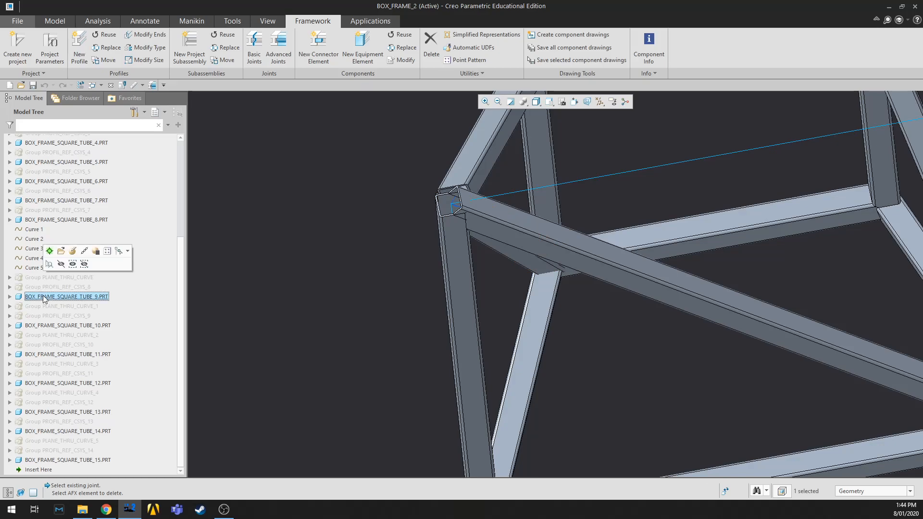
scroll(255, 259, "down", 5)
middle_click_drag(403, 224, 455, 252)
scroll(455, 252, "up", 5)
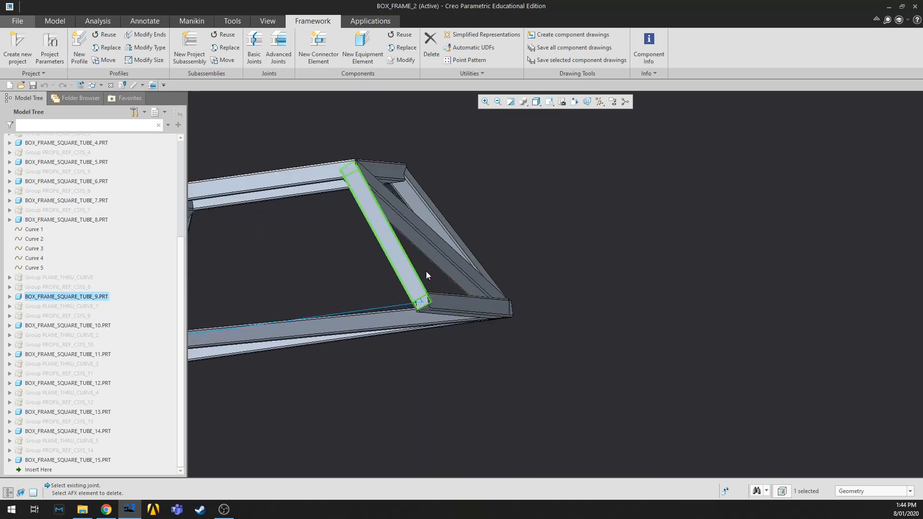
scroll(459, 232, "up", 3)
scroll(476, 241, "down", 4)
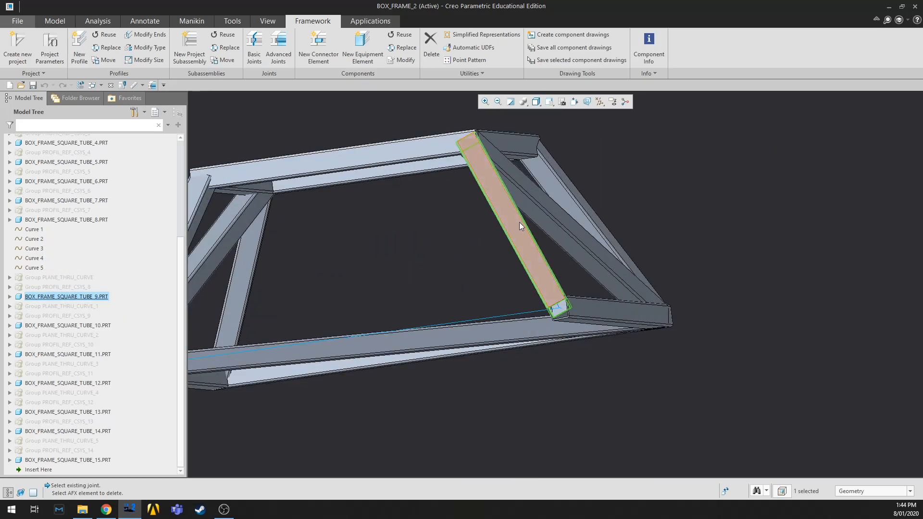
middle_click_drag(516, 222, 548, 227)
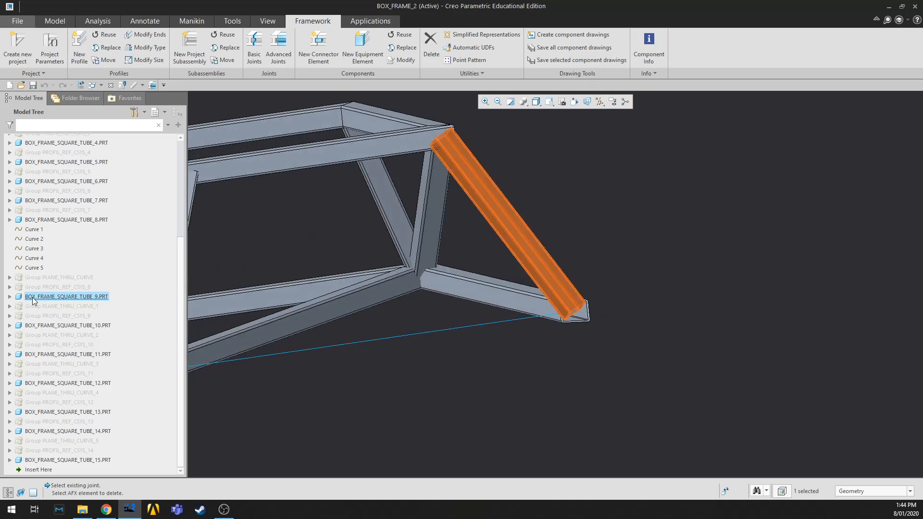
left_click(10, 297)
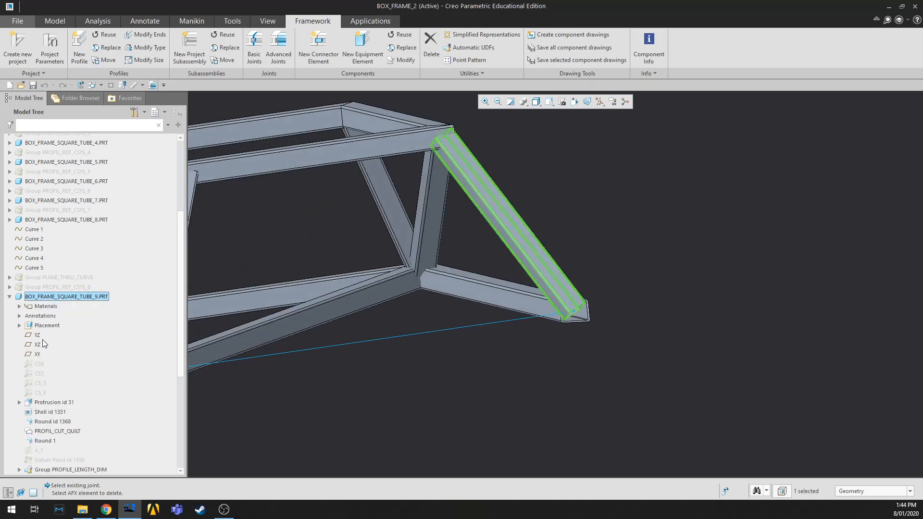
scroll(37, 344, "down", 2)
scroll(60, 377, "down", 2)
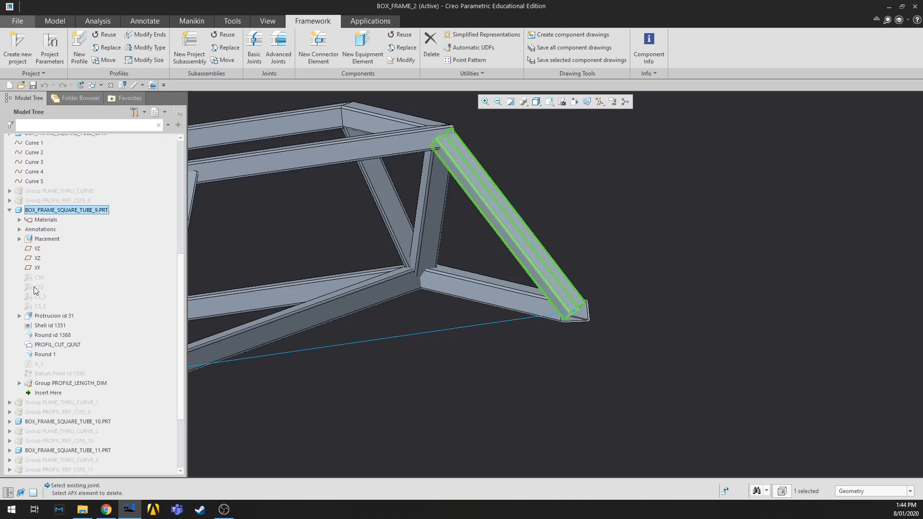
left_click(10, 211)
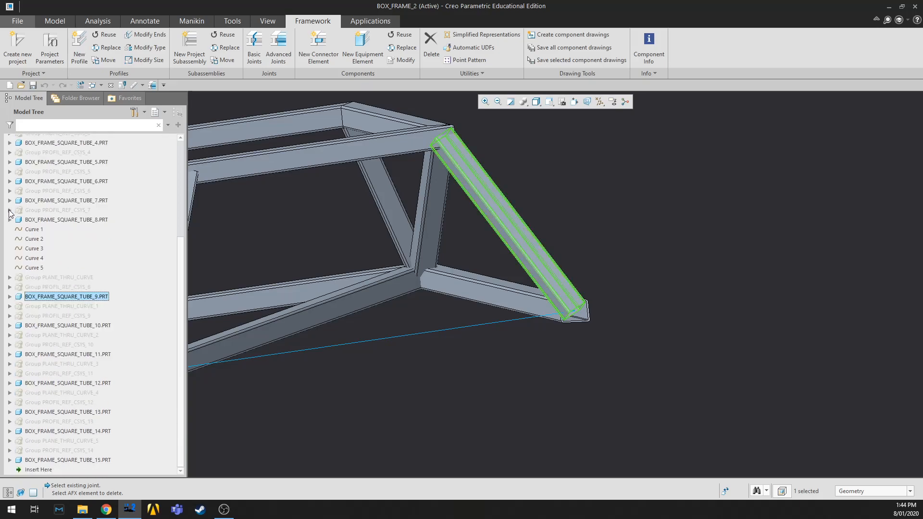
right_click(45, 316)
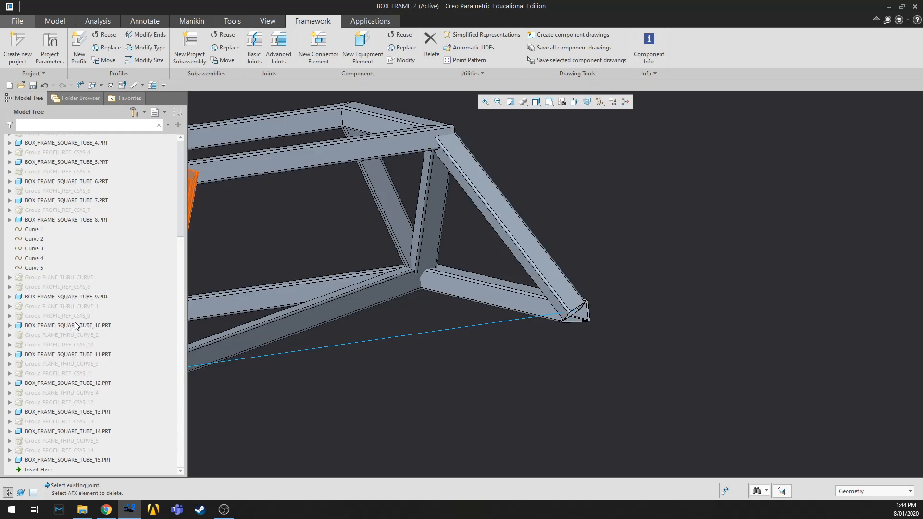
left_click(70, 318)
left_click(393, 428)
- Delete the connecting tube BOX_FRAME_SQUARE_TUBE_9 from the frame with the Framework Delete command
left_click(431, 46)
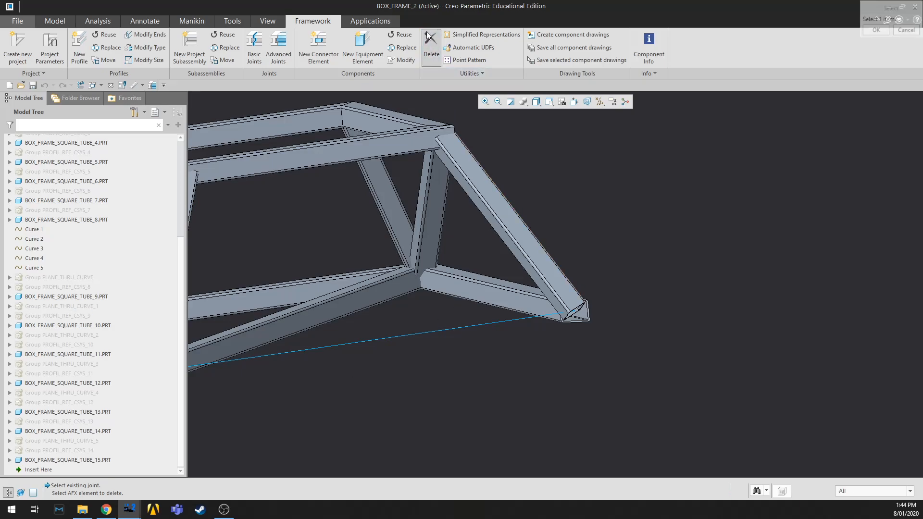
left_click(500, 212)
left_click(472, 273)
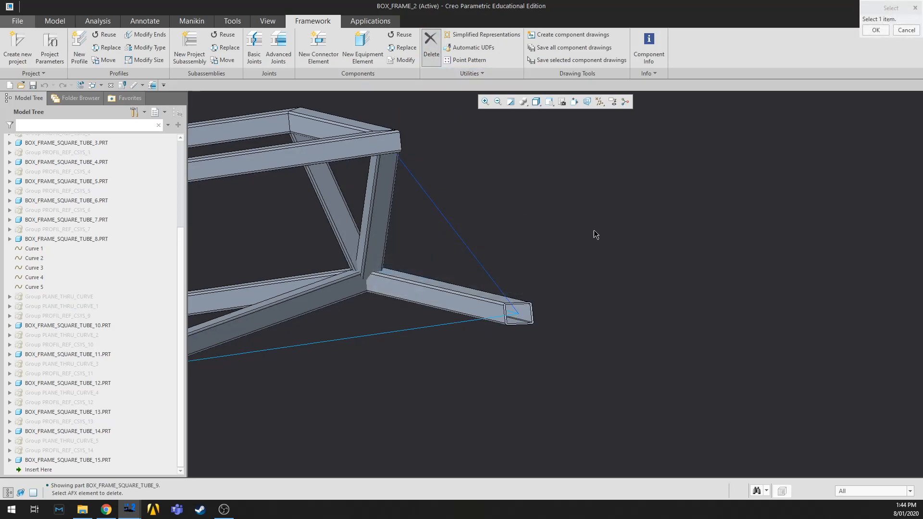
middle_click(579, 239)
- Inspect the frame from several sides around the corner with the missing connecting tube
scroll(567, 275, "up", 3)
scroll(554, 285, "down", 3)
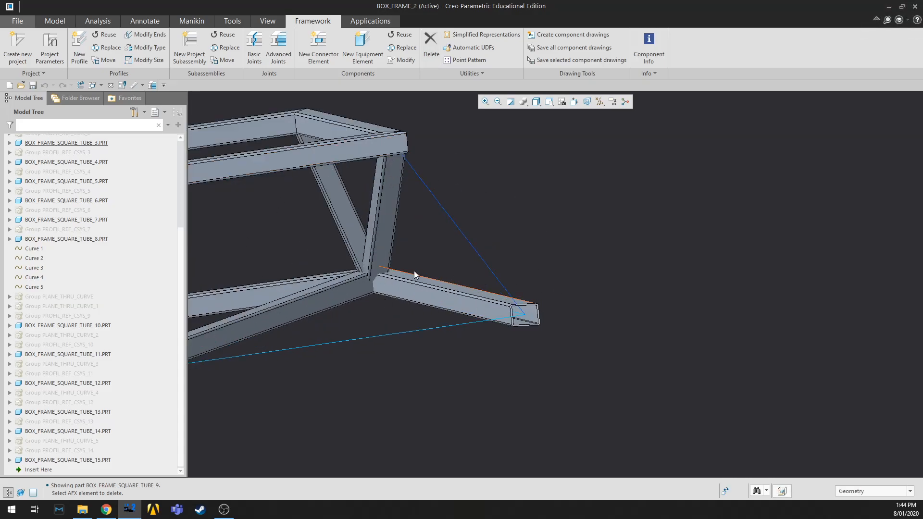
scroll(410, 273, "down", 2)
left_click(388, 181)
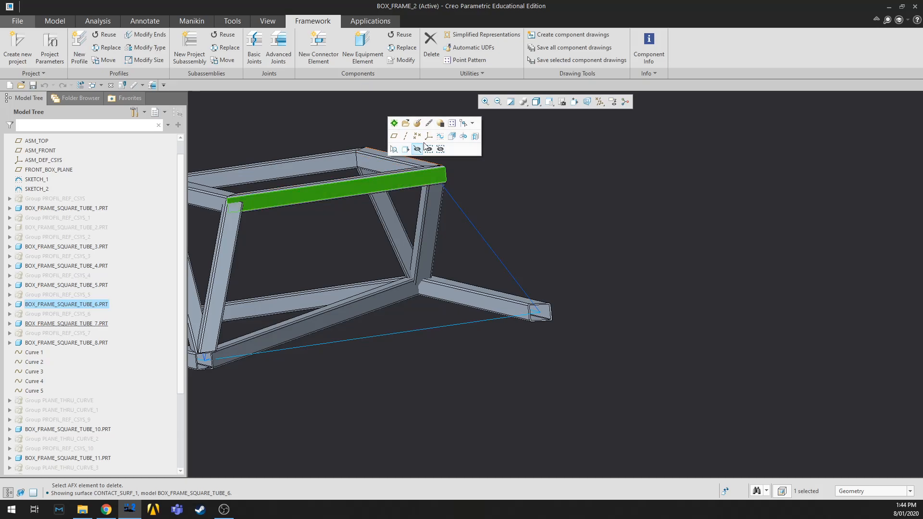
left_click(586, 222)
scroll(553, 222, "down", 3)
scroll(536, 174, "up", 1)
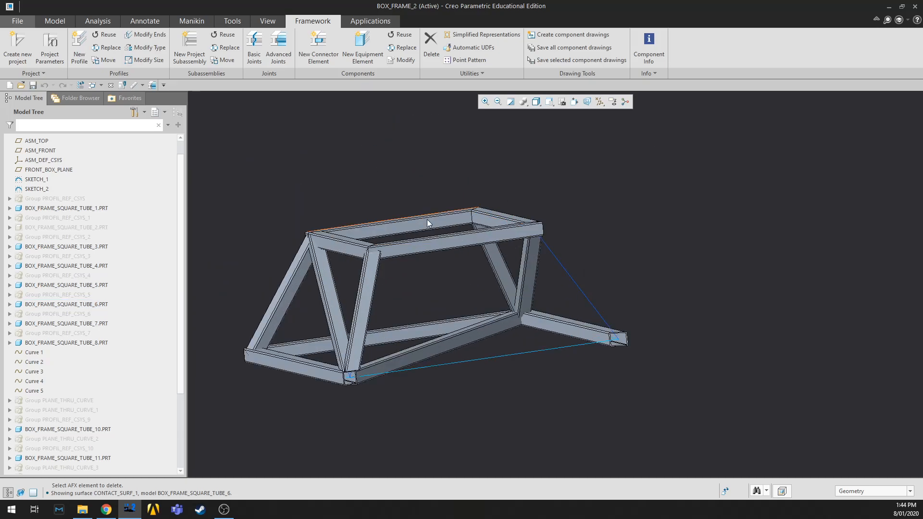
mouse_move(483, 291)
middle_mouse_down()
mouse_move(509, 282)
mouse_move(550, 290)
mouse_move(557, 295)
mouse_move(540, 312)
mouse_move(548, 334)
mouse_move(543, 323)
mouse_move(569, 303)
mouse_move(548, 291)
middle_mouse_up()
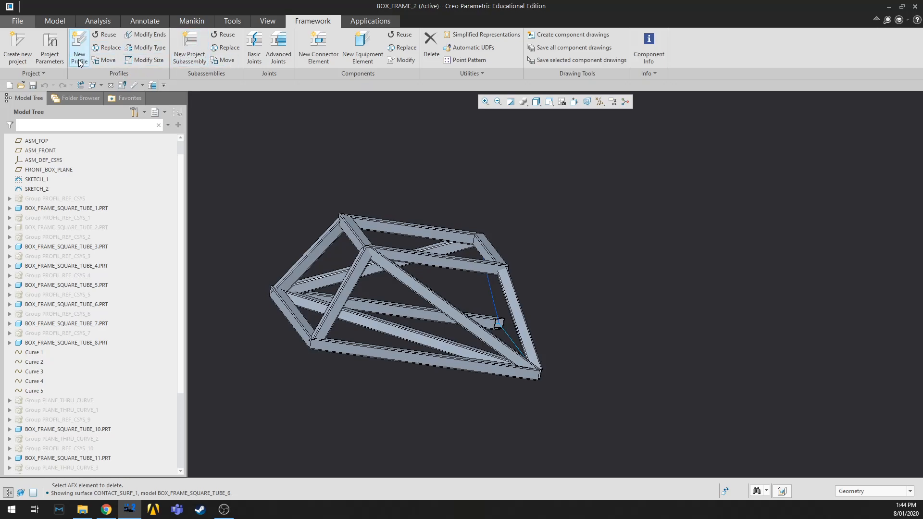
middle_click_drag(581, 318, 512, 328)
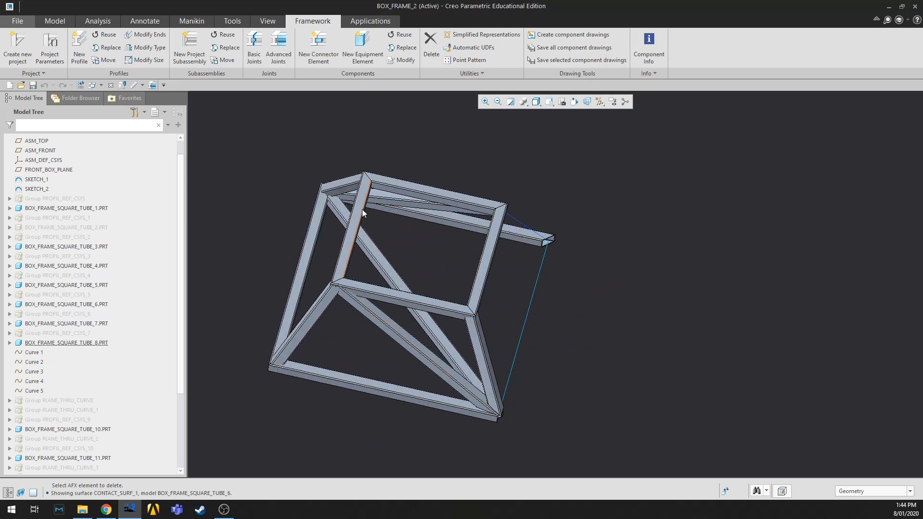